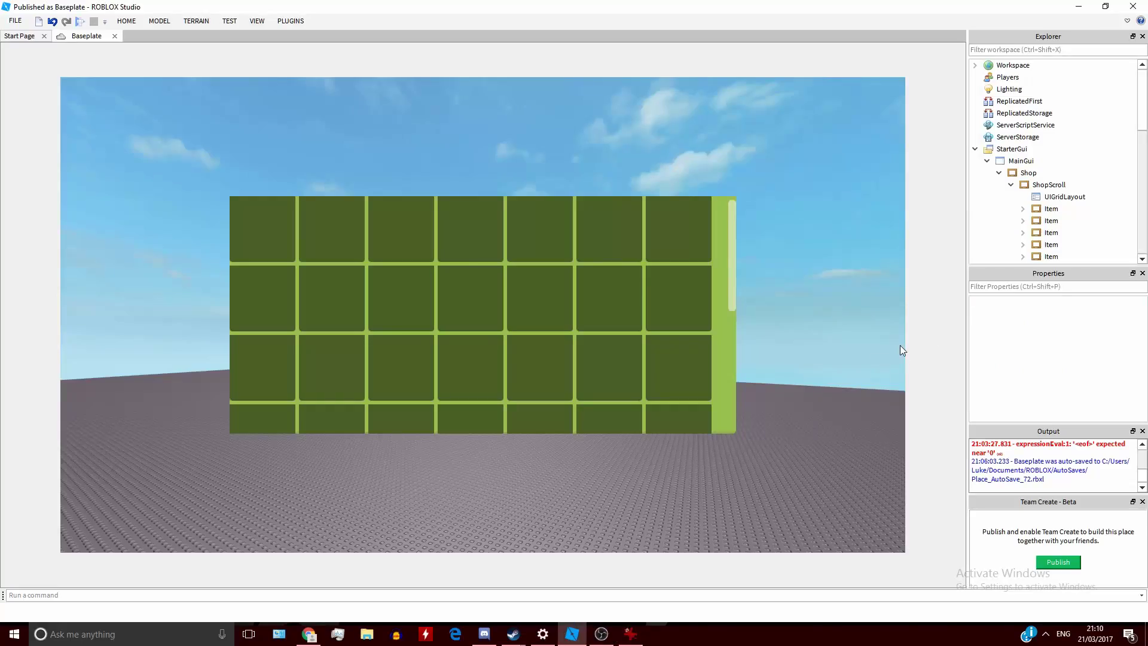
Play-test the place, scroll the shop's item grid up and down, and stop the test
left_click(1065, 197)
right_click_drag(731, 334, 731, 333)
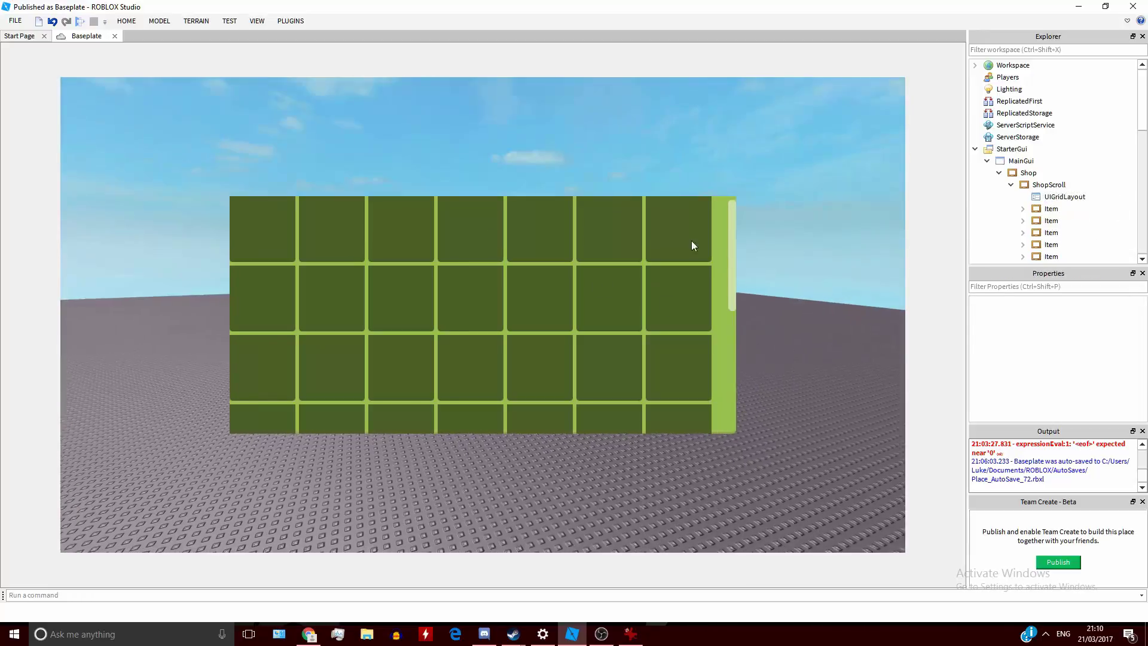
left_click(94, 22)
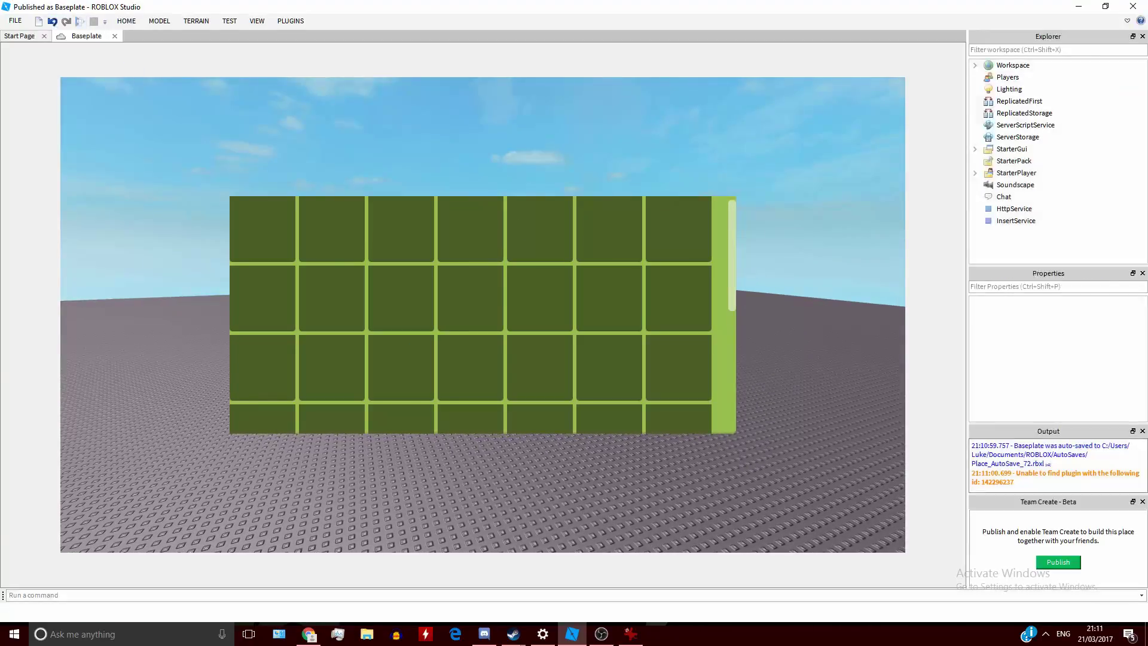
scroll(728, 293, "down", 4)
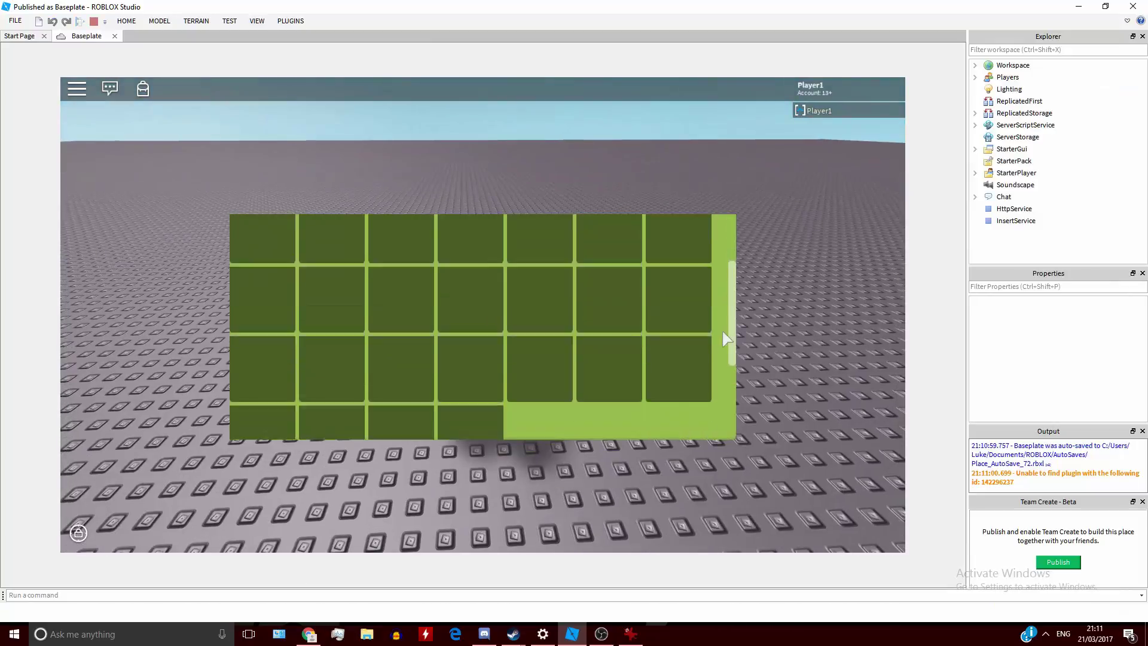
scroll(648, 380, "up", 4)
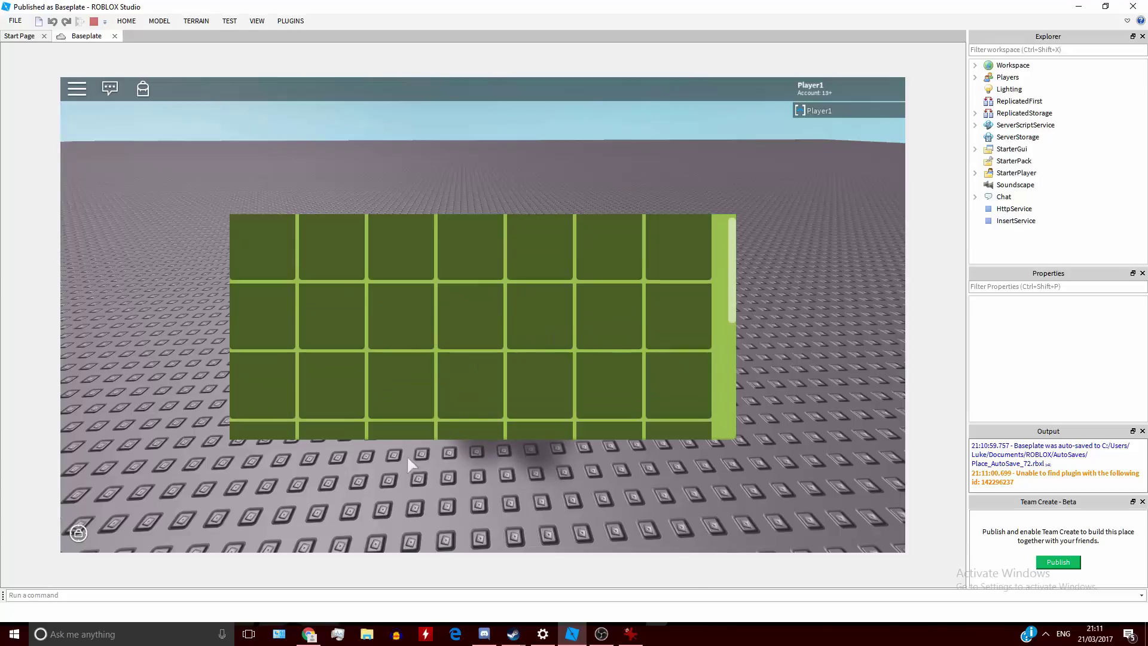
scroll(396, 431, "down", 4)
scroll(389, 397, "up", 4)
scroll(436, 411, "down", 4)
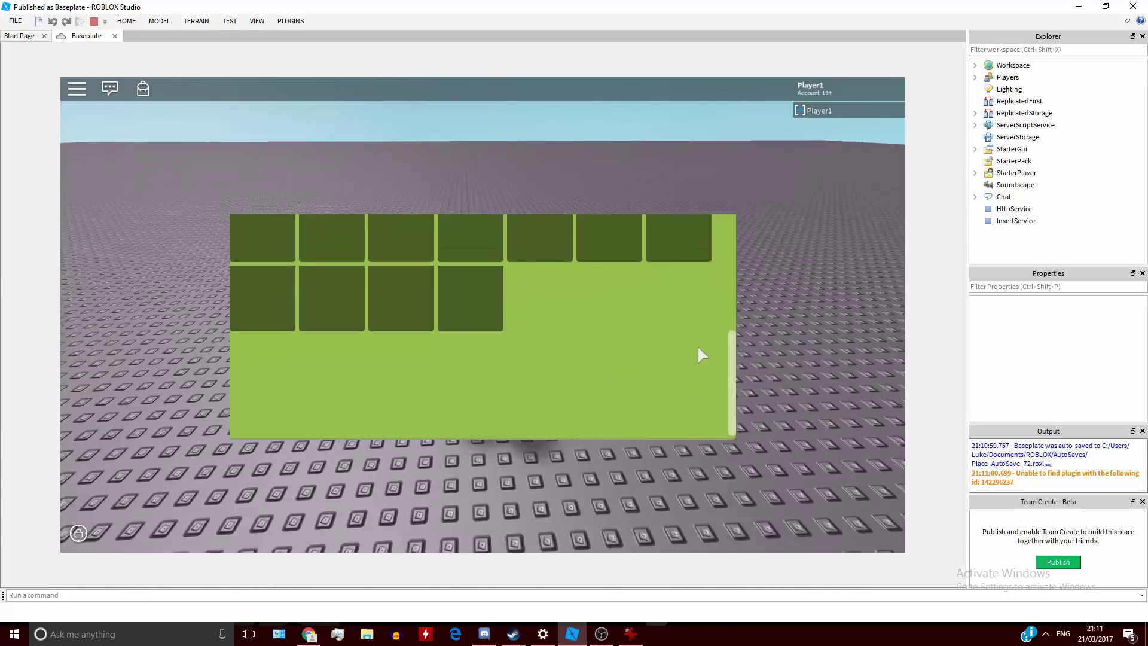
scroll(697, 344, "up", 3)
scroll(741, 287, "down", 3)
scroll(736, 354, "up", 5)
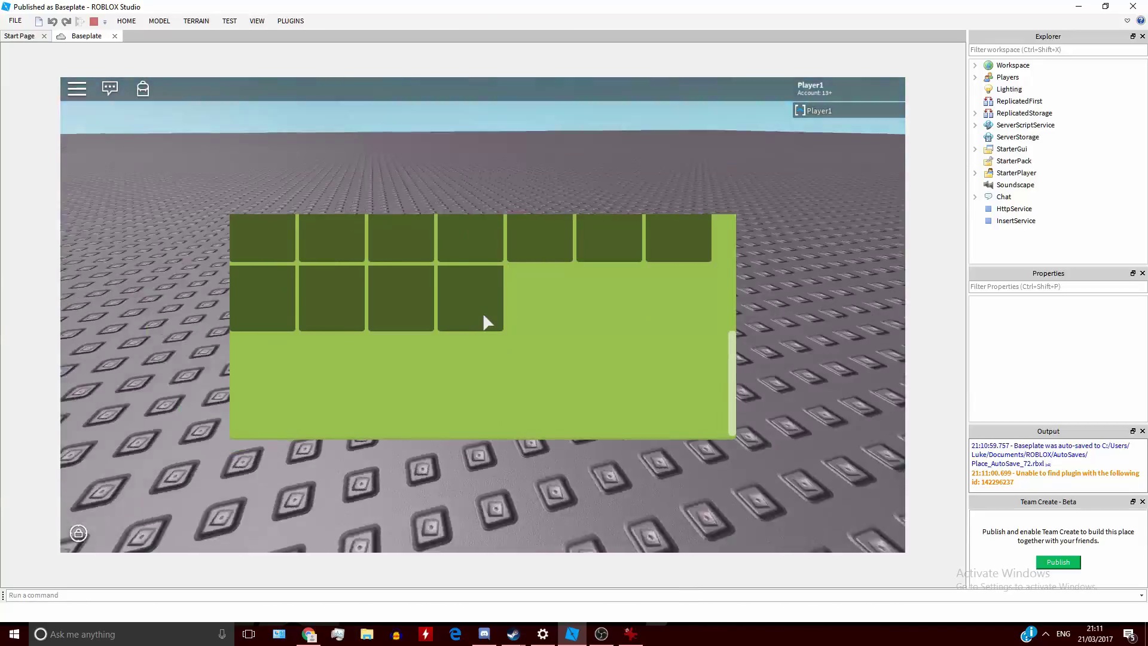
key("Escape")
left_click(94, 21)
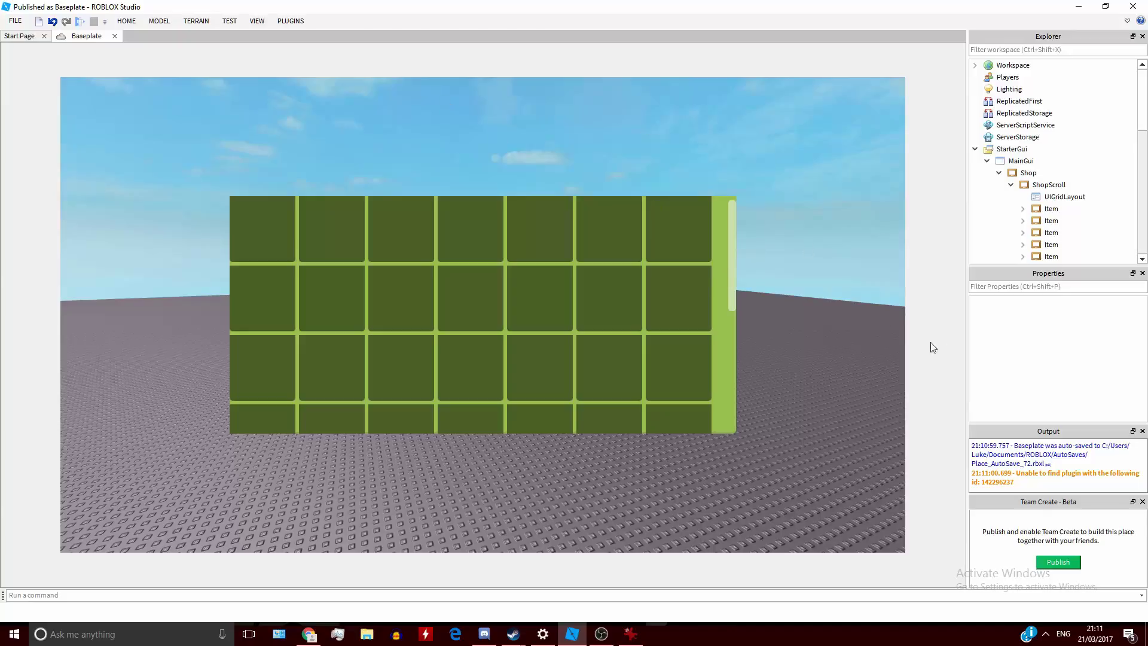
Examine the UIGridLayout and the Item frames nested under ShopScroll
scroll(1097, 230, "down", 5)
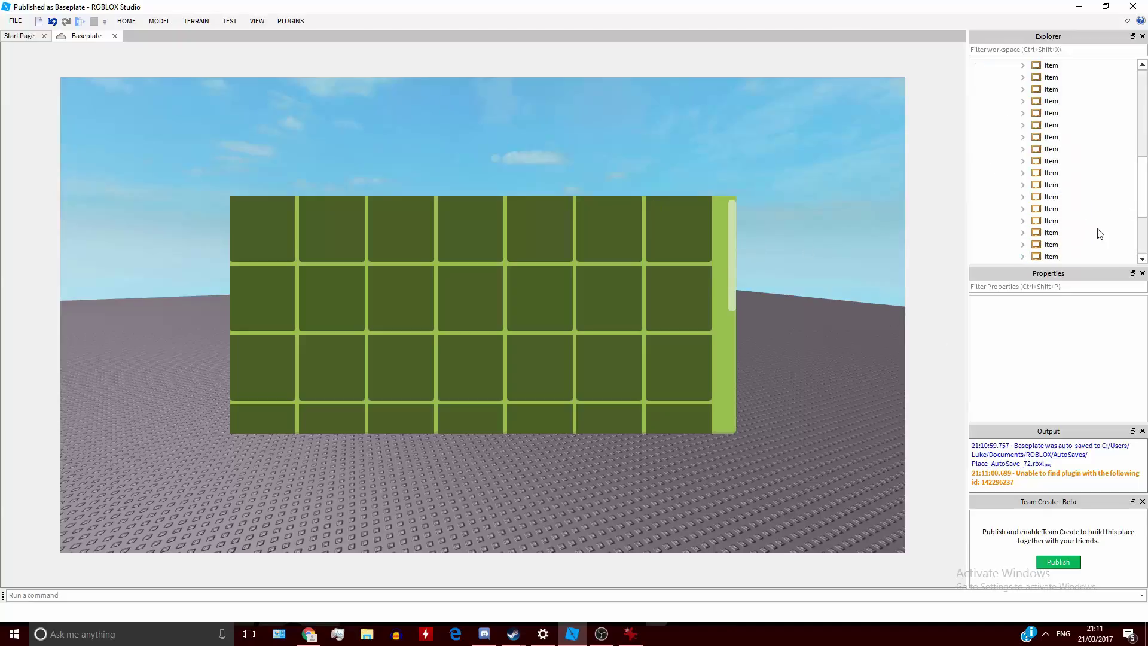
scroll(1097, 230, "down", 4)
scroll(1081, 234, "up", 2)
scroll(1123, 210, "up", 5)
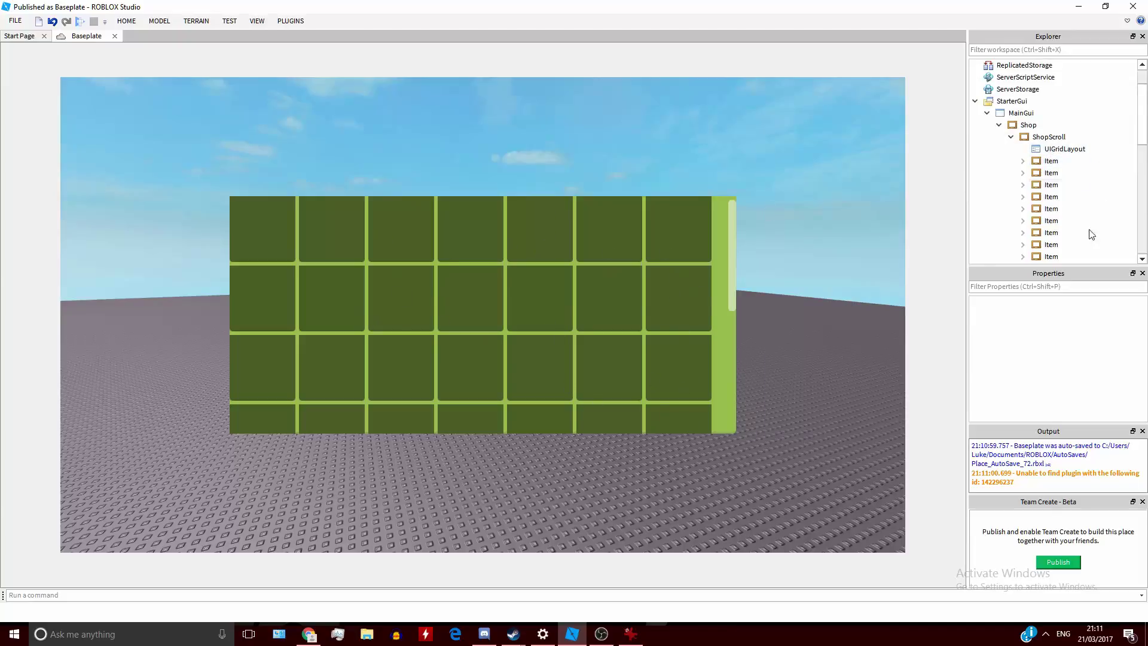
left_click(1043, 102)
double_click(1052, 137)
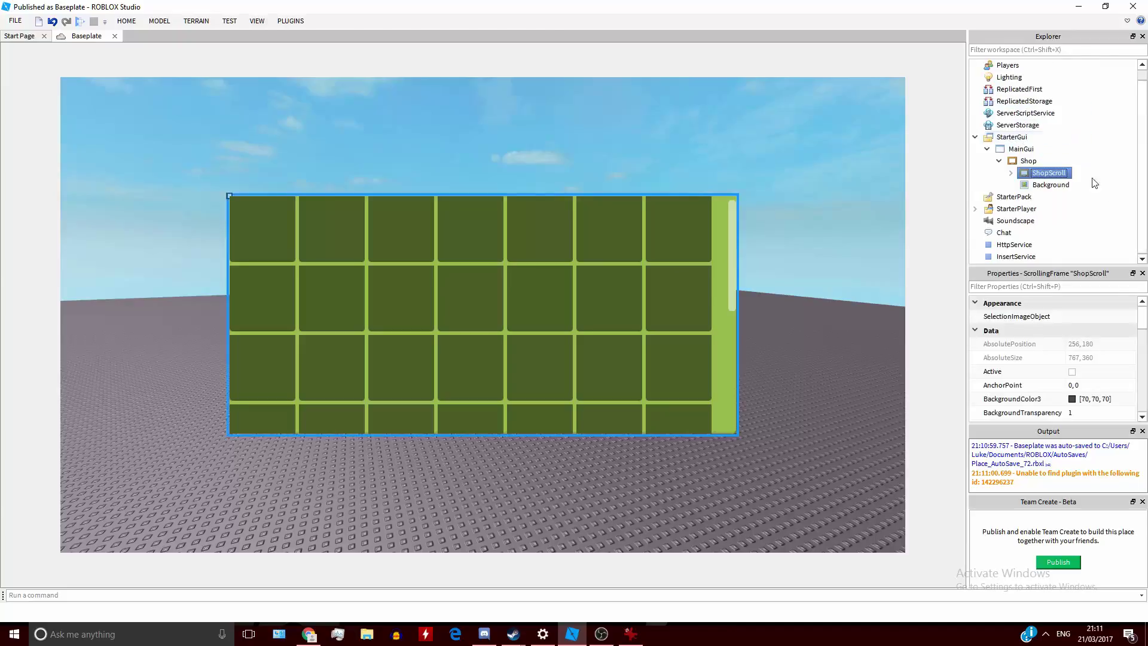
left_click(1010, 172)
scroll(1041, 180, "down", 3)
scroll(1041, 180, "up", 3)
Delete Item frames from ShopScroll in batches until only four are left in the grid
left_click(1052, 197)
scroll(1064, 203, "down", 8)
left_click(1053, 209, "shift")
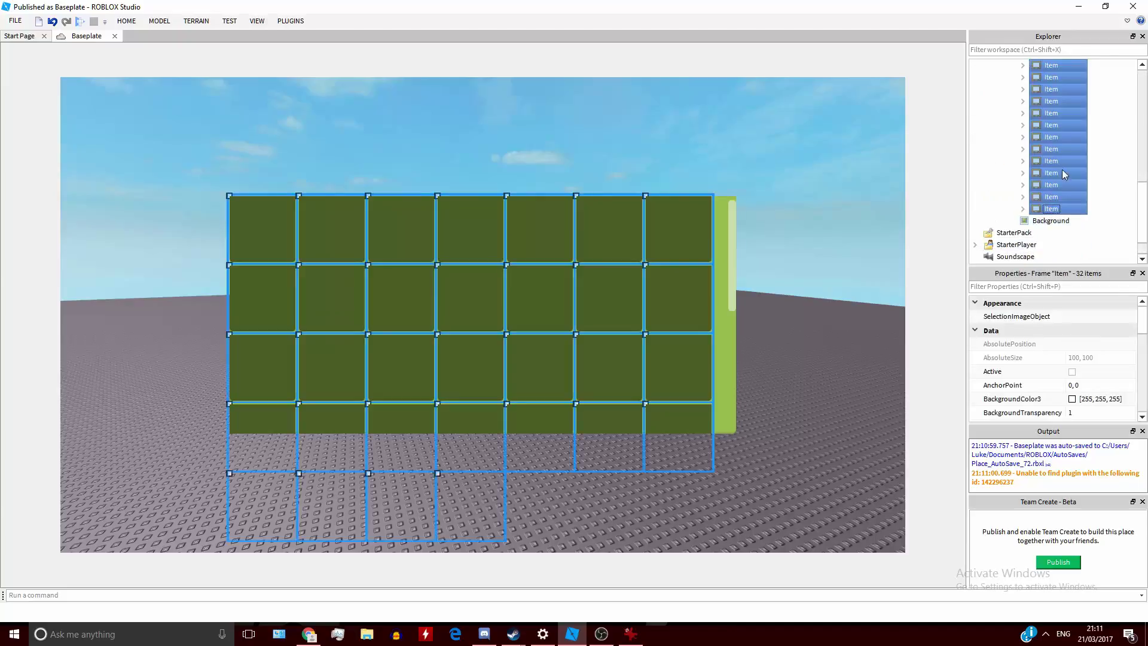
key("F2")
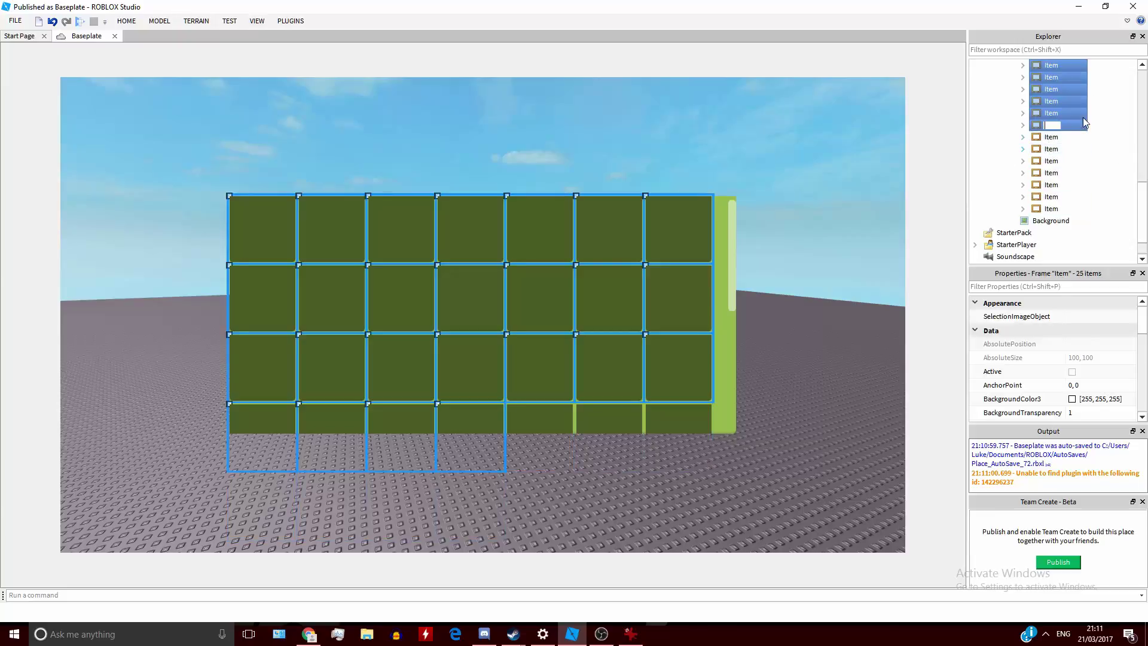
left_click(1083, 117)
key("Delete")
left_click(1078, 128)
key("Delete")
left_click(1079, 115)
key("Delete")
left_click(1077, 113)
key("Delete")
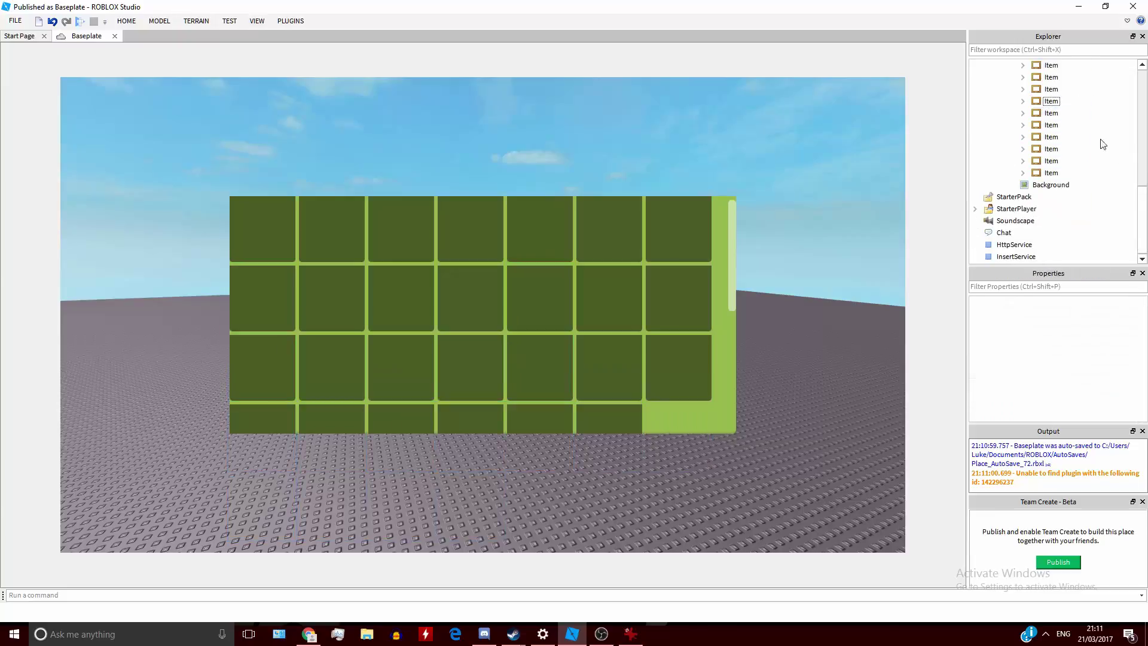
scroll(1103, 146, "up", 4)
left_click(1062, 152)
key("Delete")
left_click(1044, 116)
key("Delete")
left_click(1064, 117)
key("Delete")
left_click(1059, 161)
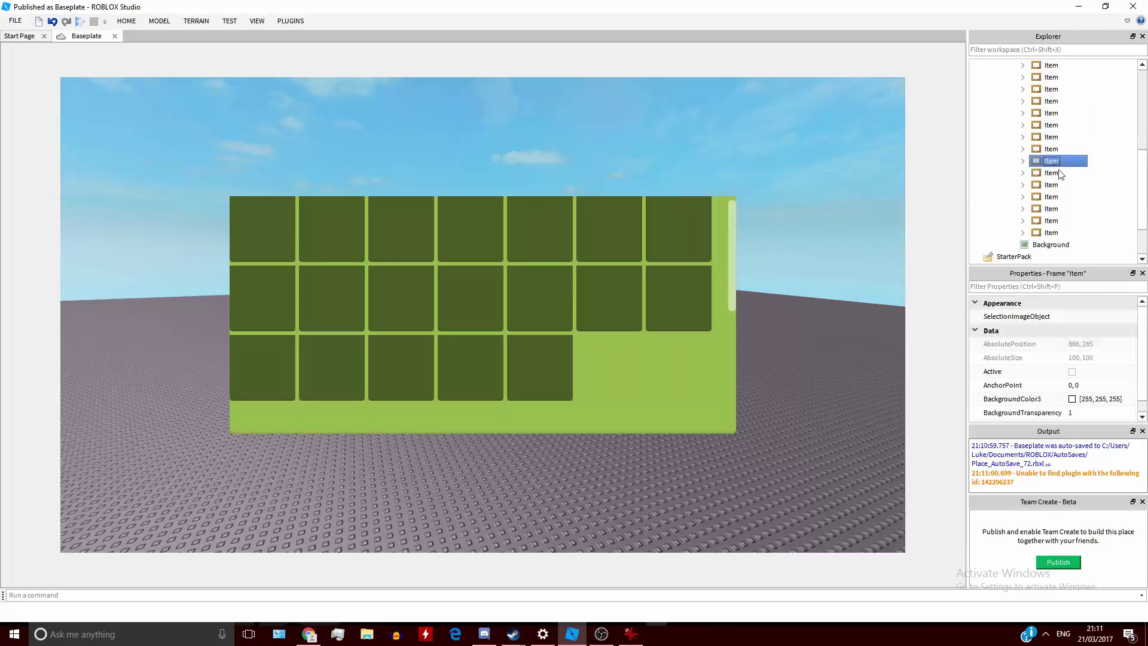
key("Delete")
left_click(1057, 162)
key("Delete")
left_click(1057, 114)
key("Delete")
scroll(1074, 178, "up", 4)
left_click(1064, 164)
left_click(1065, 209)
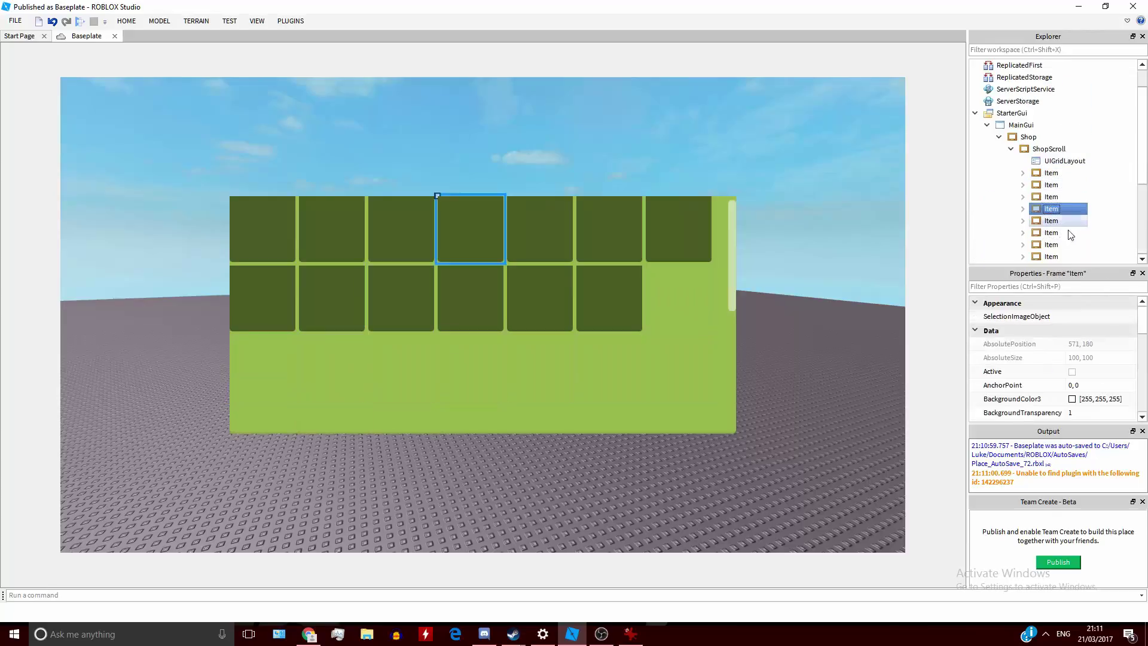
key("Delete")
left_click(1064, 185)
key("Delete")
left_click(1066, 211)
key("Delete")
left_click(1046, 211)
key("Delete")
left_click(1050, 212)
key("Delete")
left_click(1050, 211)
key("Delete")
left_click(1051, 210)
key("Delete")
left_click(1054, 210)
key("Delete")
Delete the whole ShopScroll frame from Shop, leaving the Background in place
left_click(1062, 160)
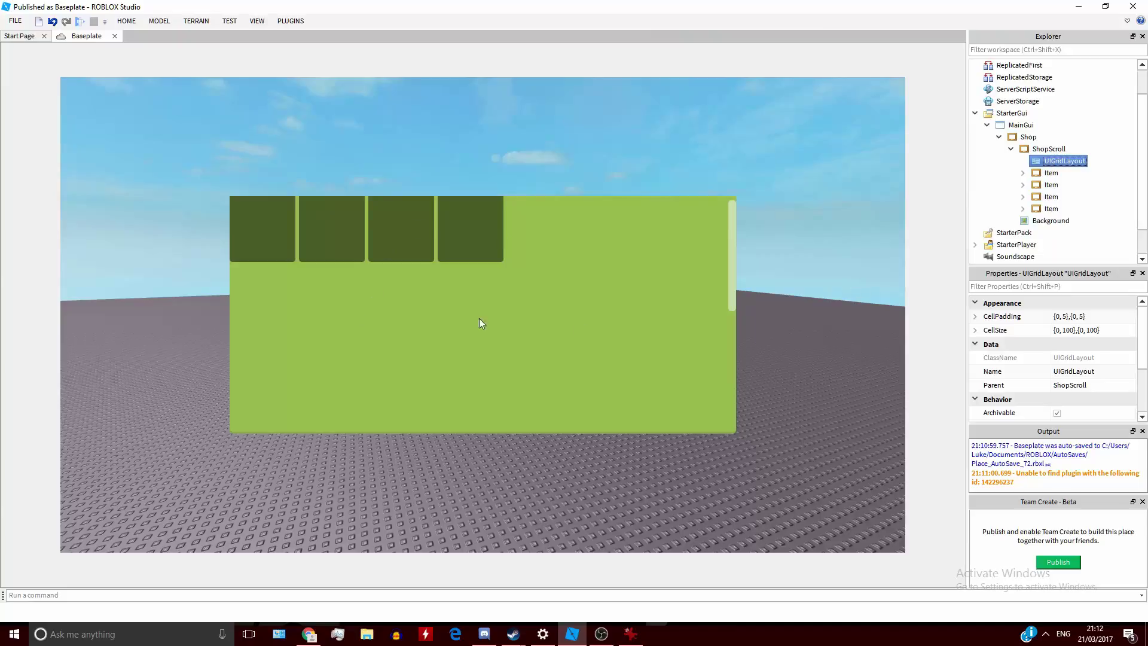
left_click(1090, 183)
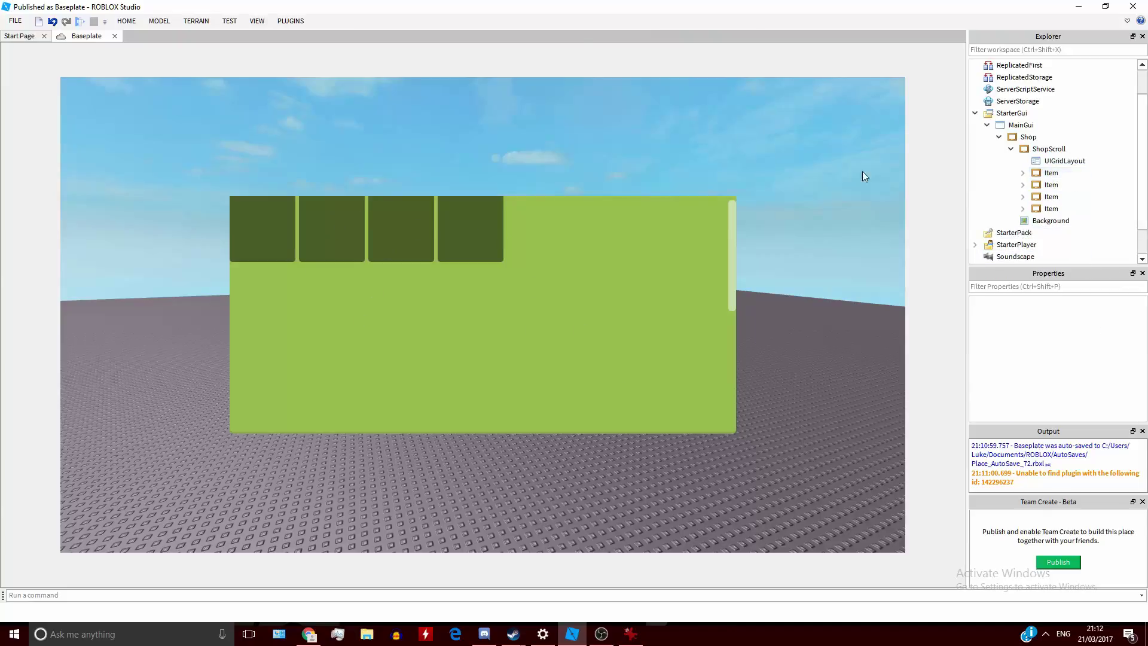
left_click(1051, 150)
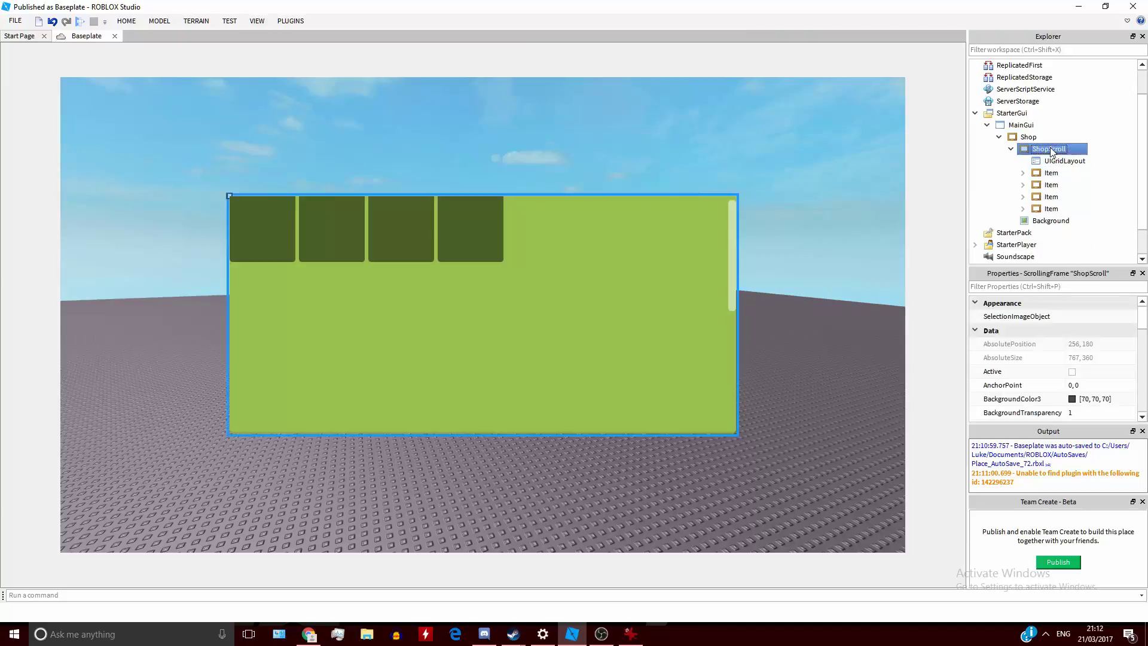
key("Delete")
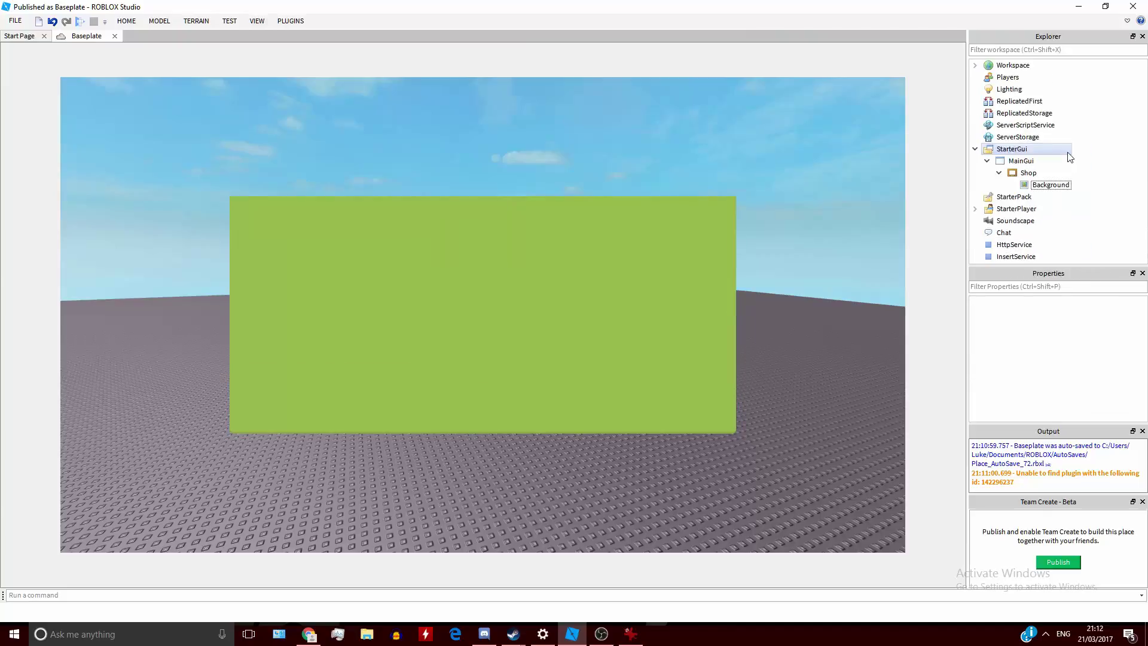
Insert a TextLabel into the Shop frame
right_click_drag(760, 135, 764, 133)
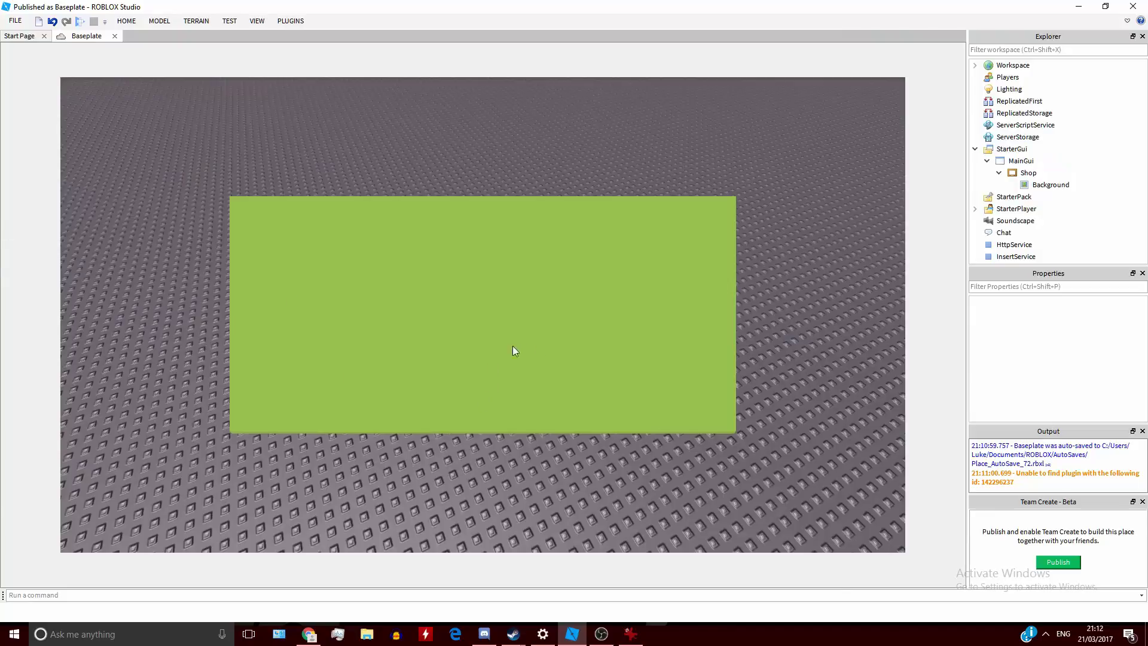
right_click(1044, 174)
left_click(654, 280)
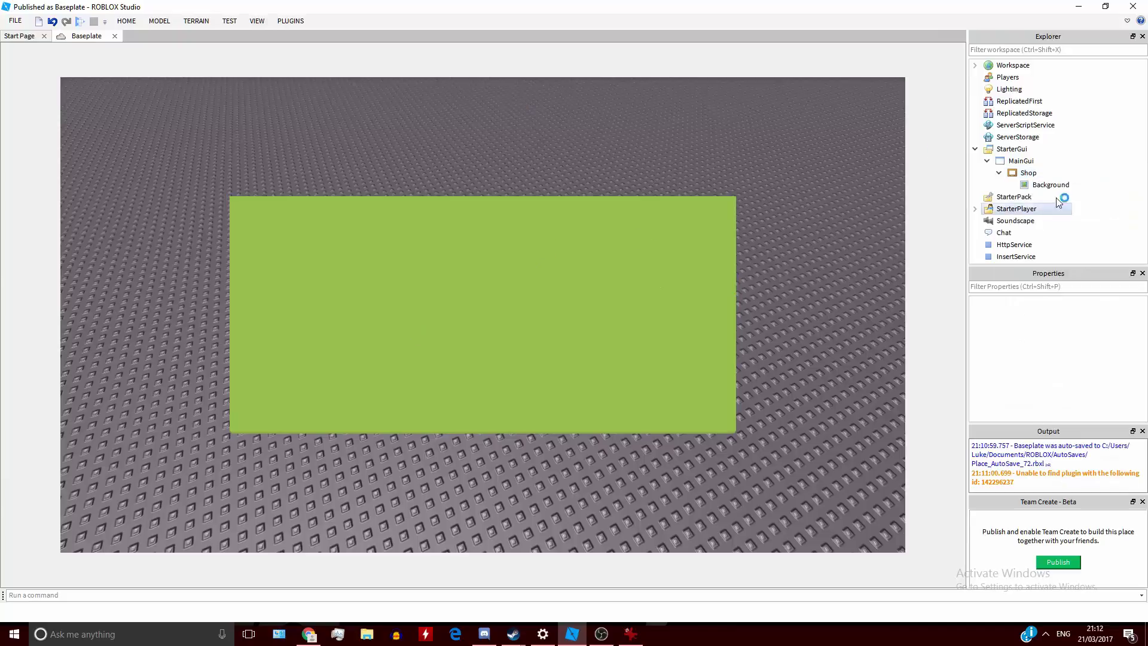
left_click(1052, 173)
right_click(1071, 173)
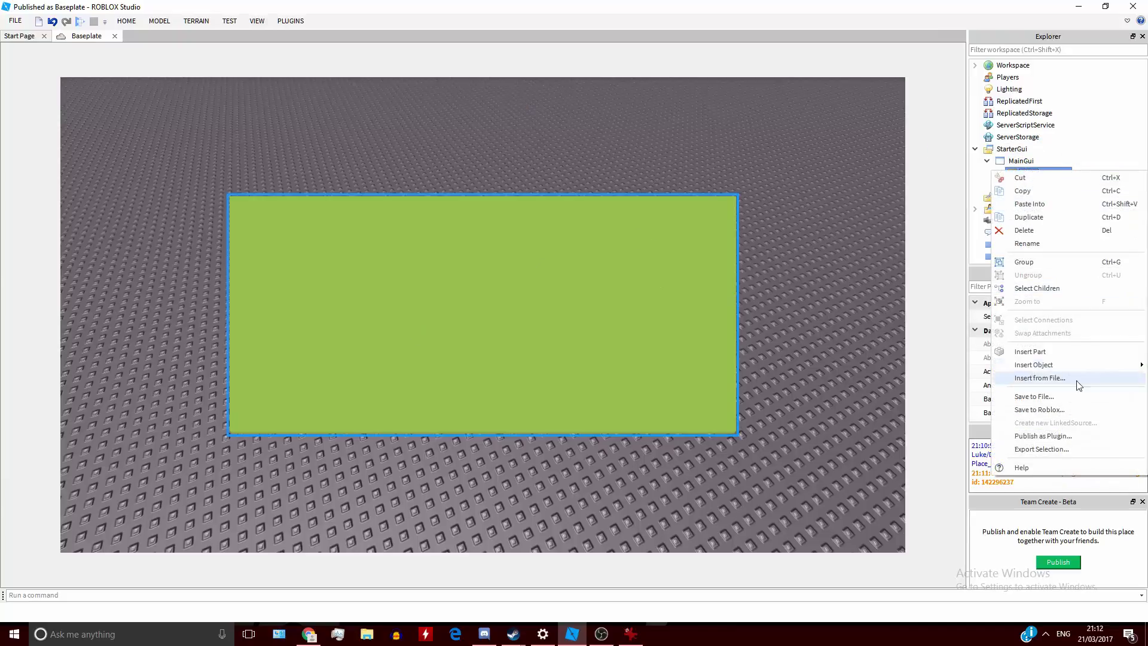
mouse_move(1053, 364)
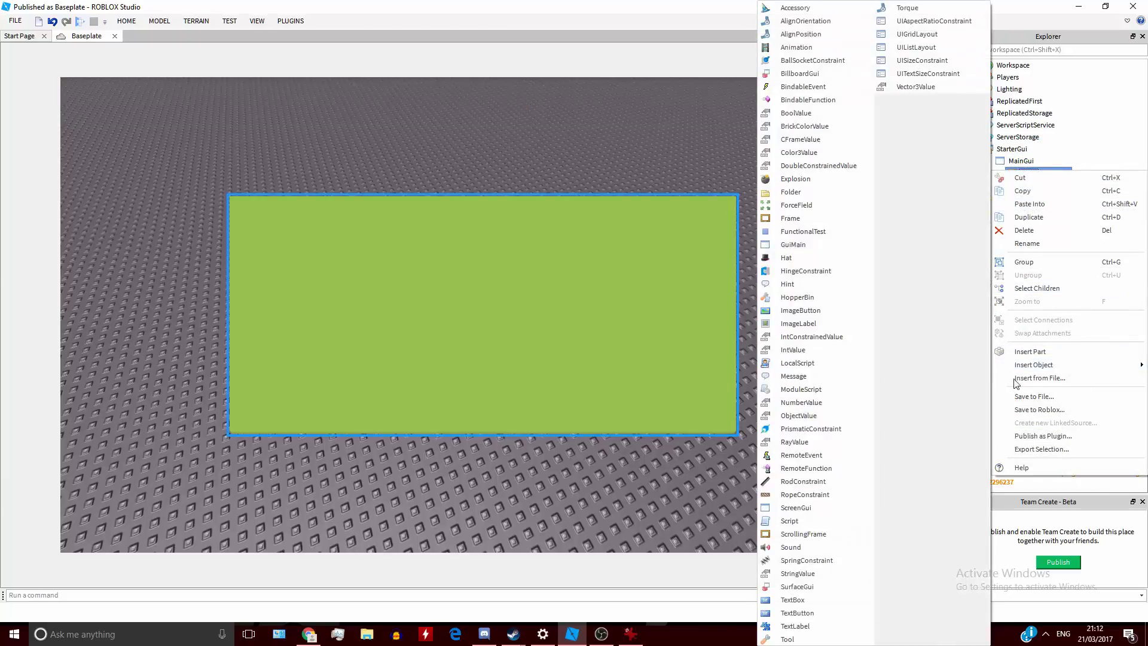
left_click(817, 628)
left_click(1110, 194)
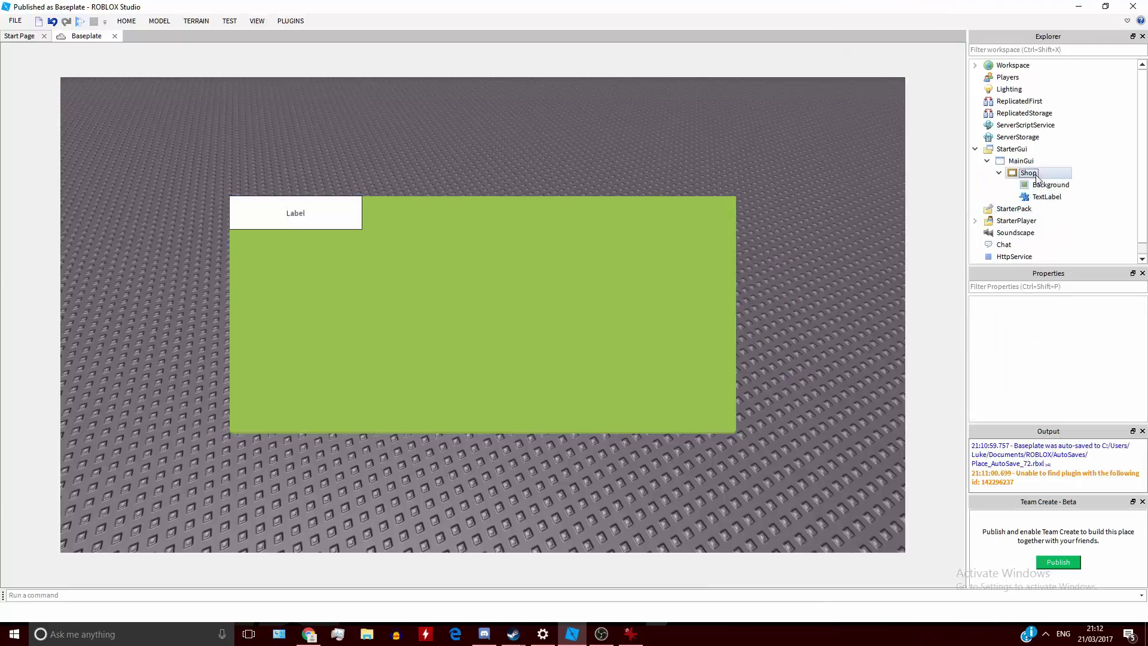
Set the TextLabel's Size to {1, 0},{0.1, 0} so it spans the width of the shop frame
left_click(1046, 196)
scroll(1077, 359, "down", 8)
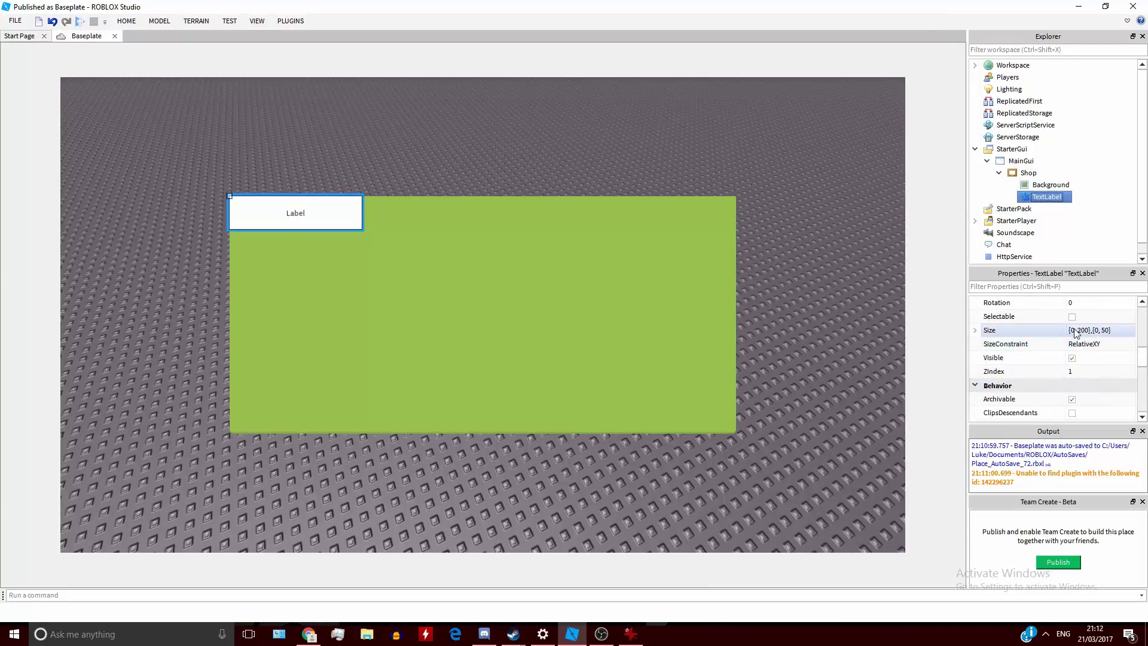
left_click(1074, 332)
type("0.")
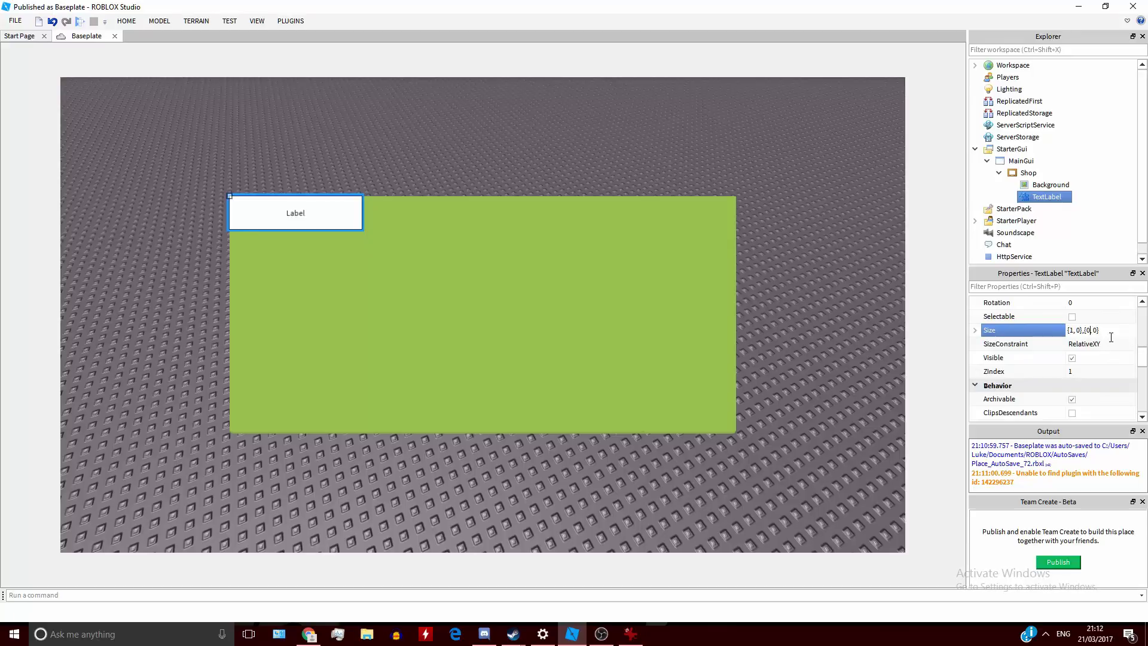
type("1")
key("Return")
scroll(1106, 347, "down", 4)
Set the TextLabel's background transparency to 1
scroll(1117, 360, "up", 6)
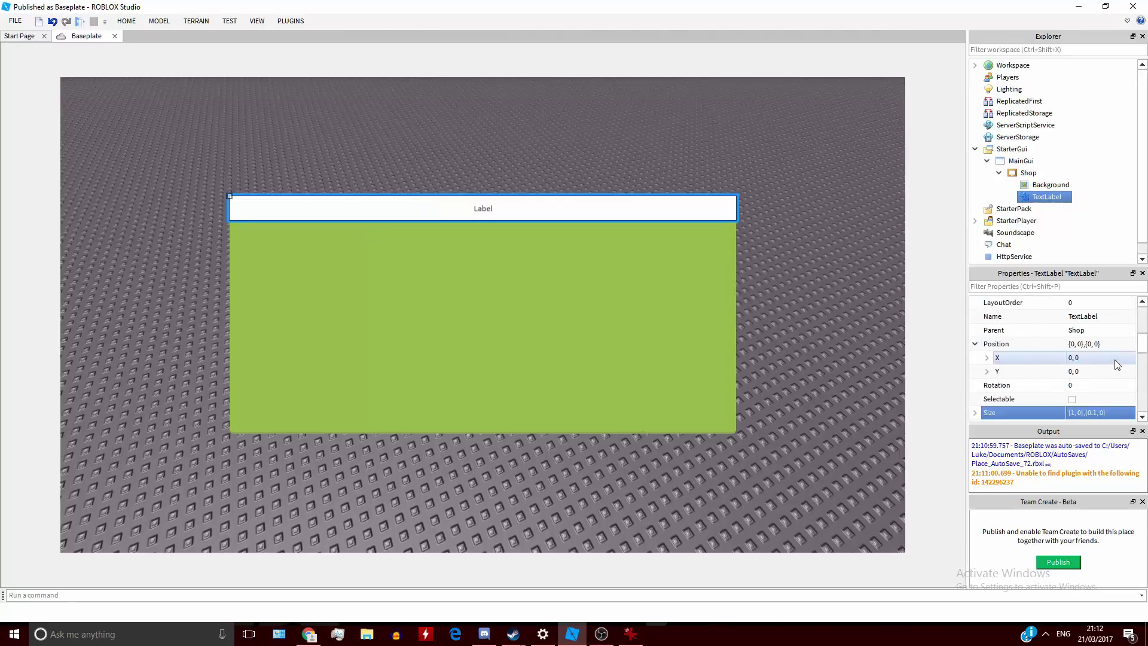
scroll(1089, 335, "up", 3)
left_click(1077, 330)
type("1")
key("Return")
Change the TextLabel's text to "Hello"
scroll(1100, 358, "down", 5)
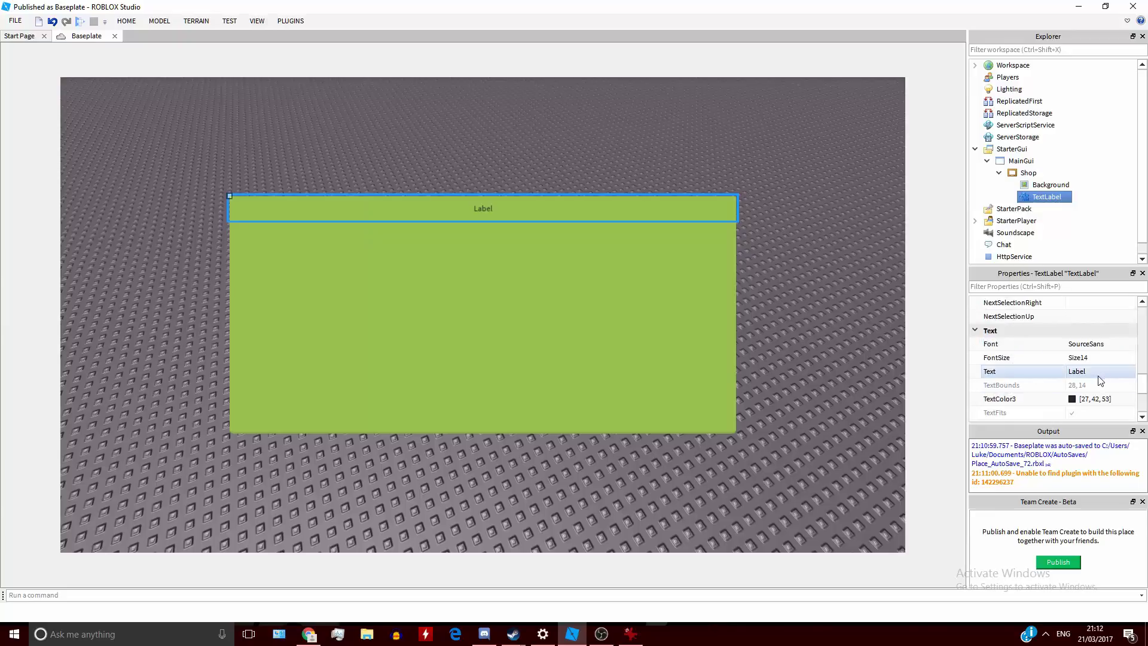
left_click(1099, 373)
key("BackSpace")
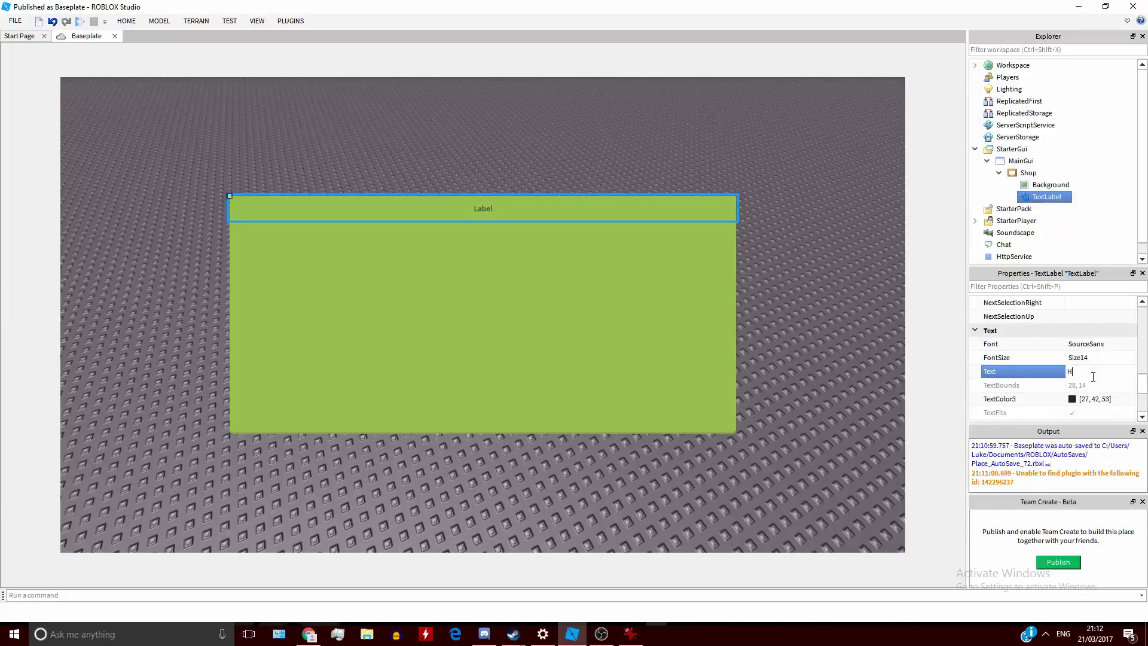
type("Hello")
key("Return")
Try inserting a UIGridLayout directly into the Shop frame, and undo the insertion
left_click(1029, 172)
right_click(1028, 172)
mouse_move(1069, 369)
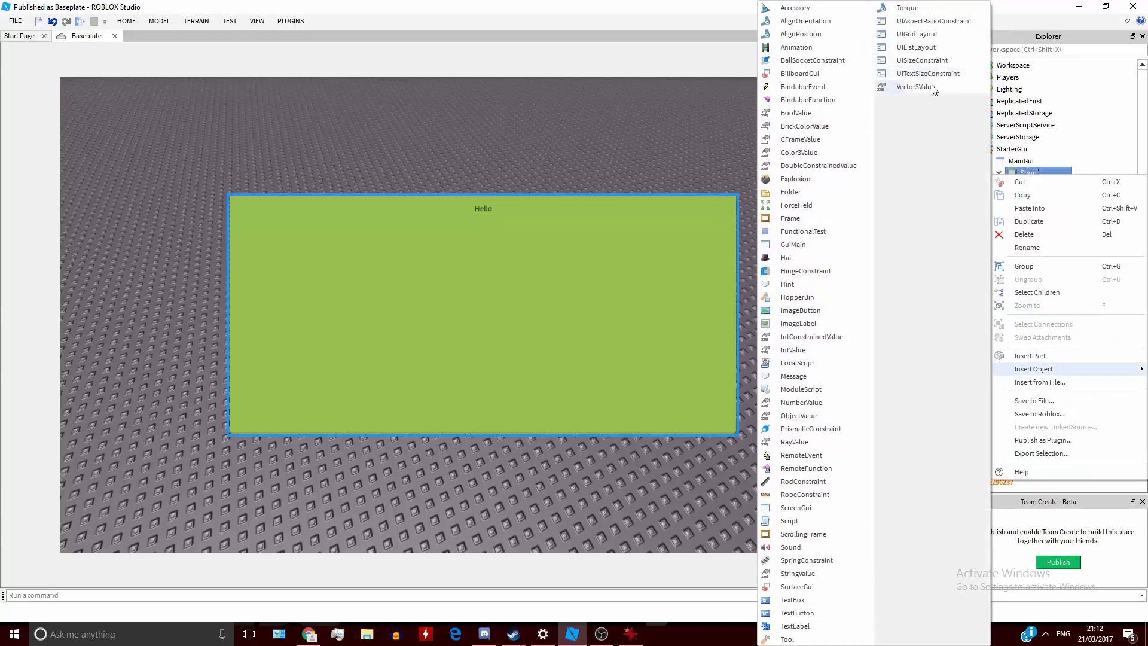
left_click(916, 35)
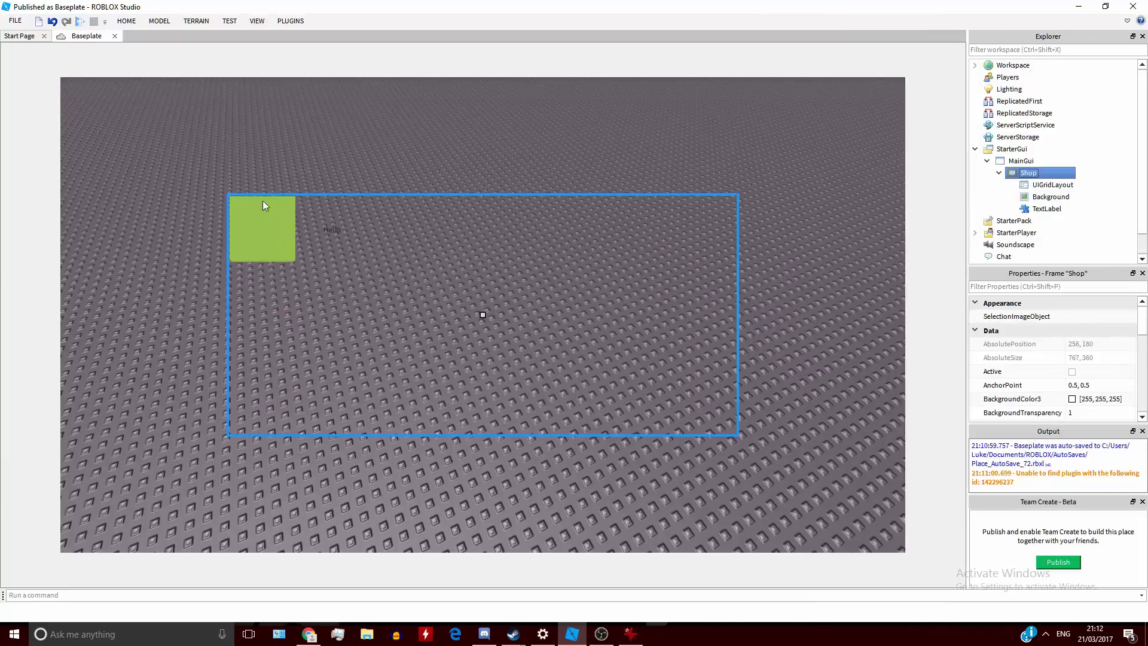
key("ctrl+z")
Insert a ScrollingFrame into the Shop frame
right_click(1052, 174)
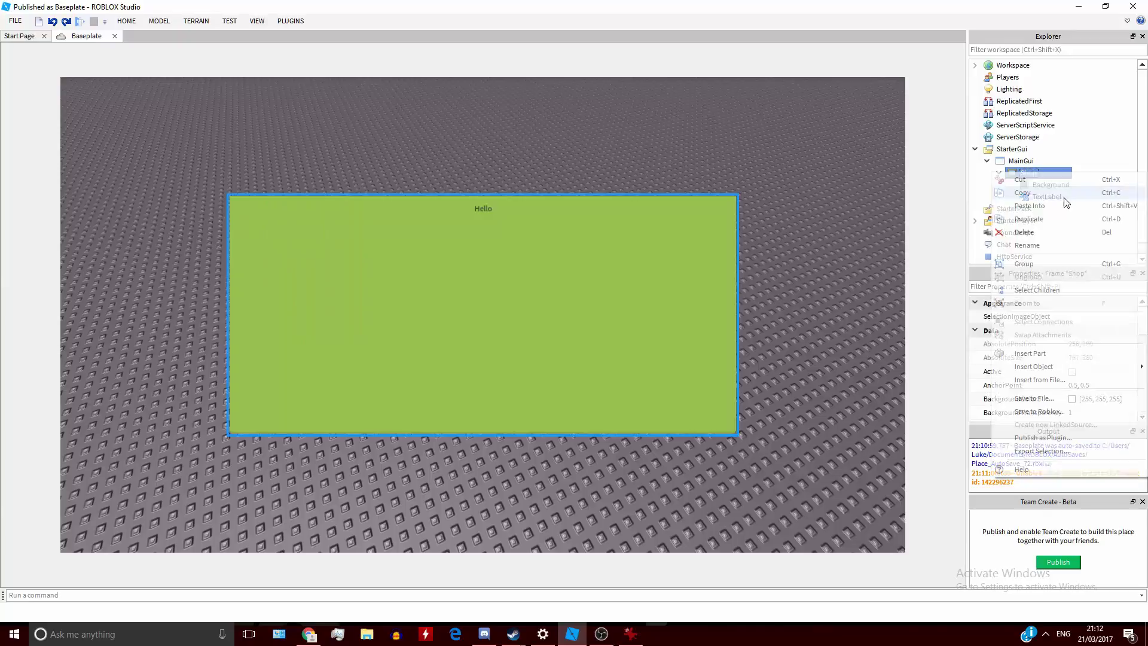
mouse_move(1064, 367)
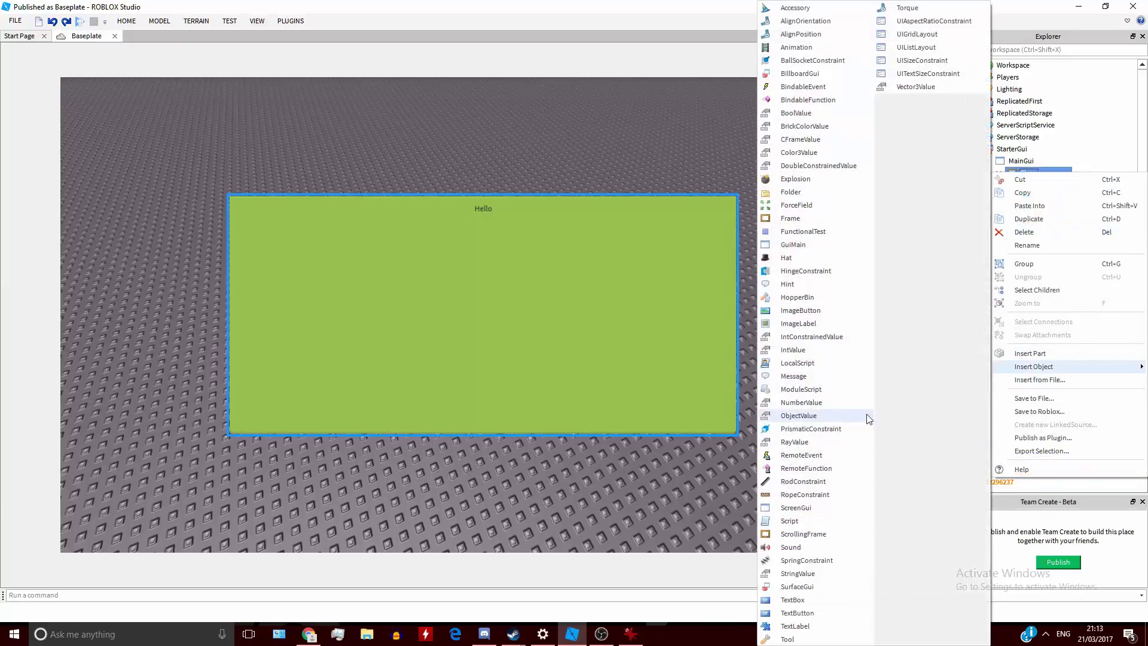
left_click(804, 534)
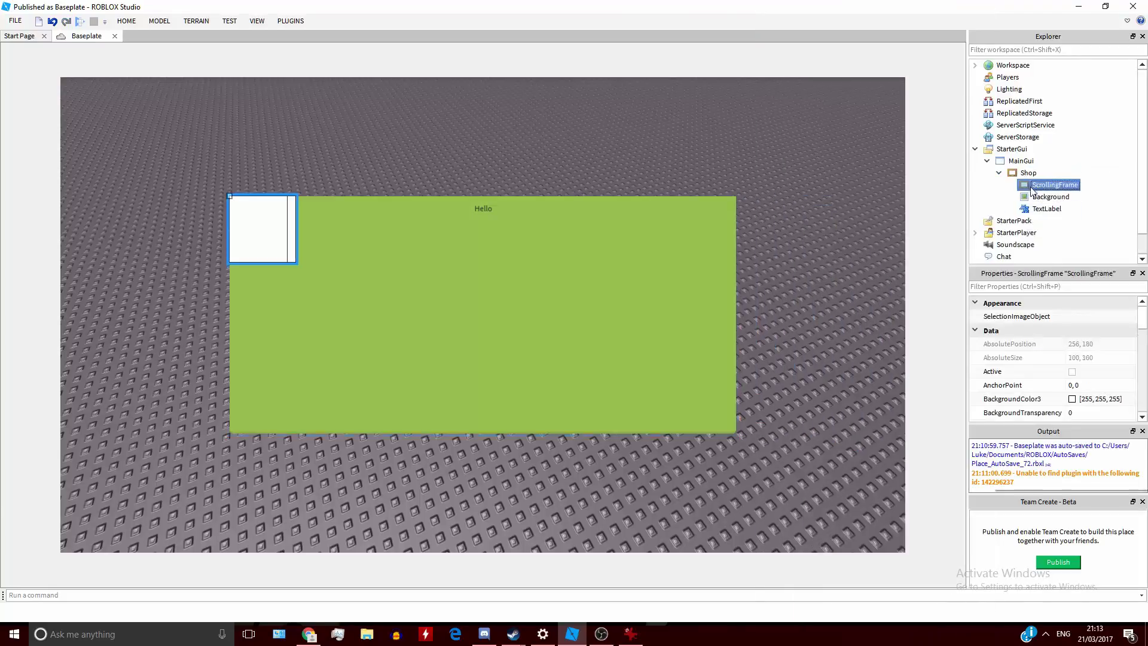
Rename the new ScrollingFrame inside Shop to ShopScroll
right_click(1053, 185)
left_click(1024, 258)
key("BackSpace")
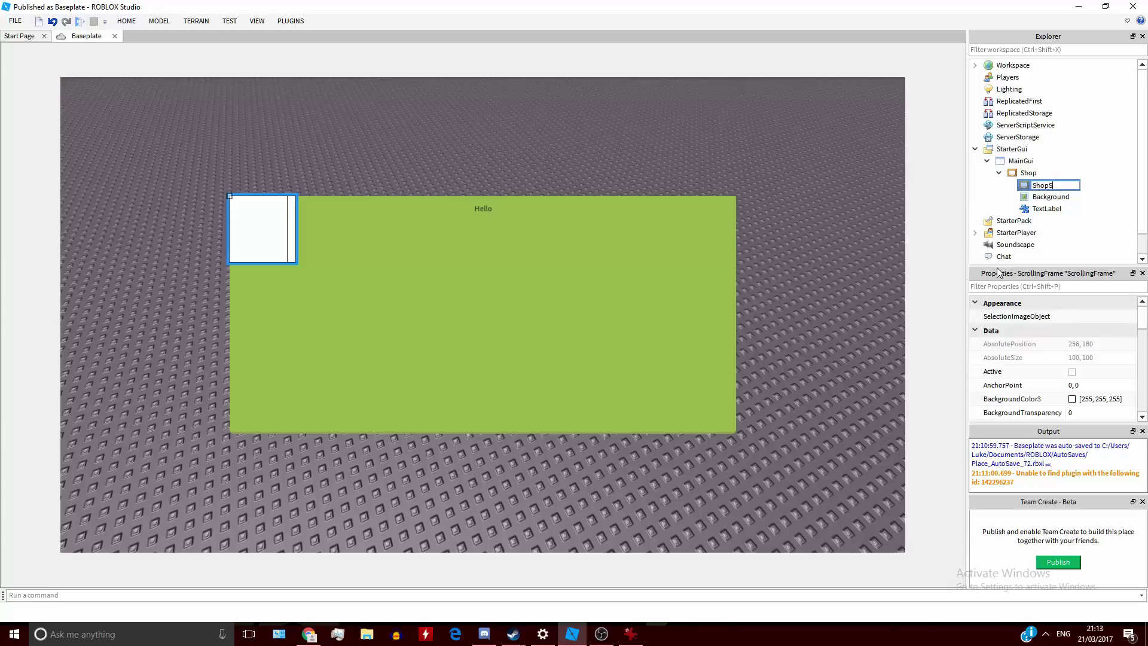
type("ShopScroll")
key("Return")
Set ShopScroll's Size to {1, 0},{1, 0} so that it fills the Shop frame
scroll(1053, 359, "down", 8)
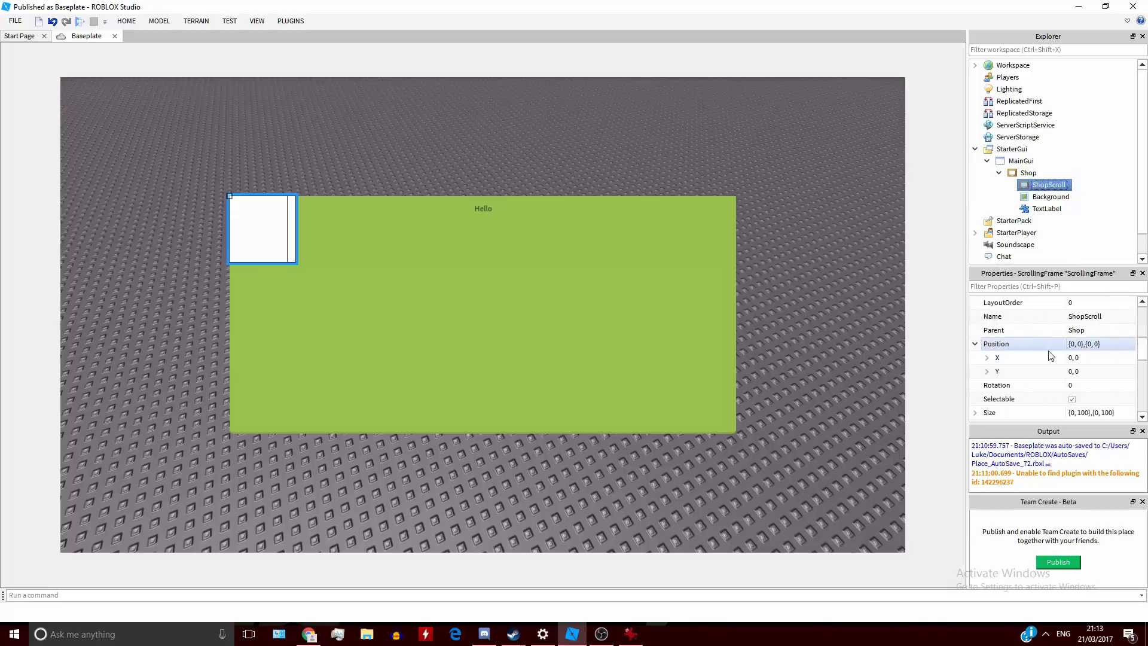
left_click(1077, 330)
key("BackSpace")
type("1")
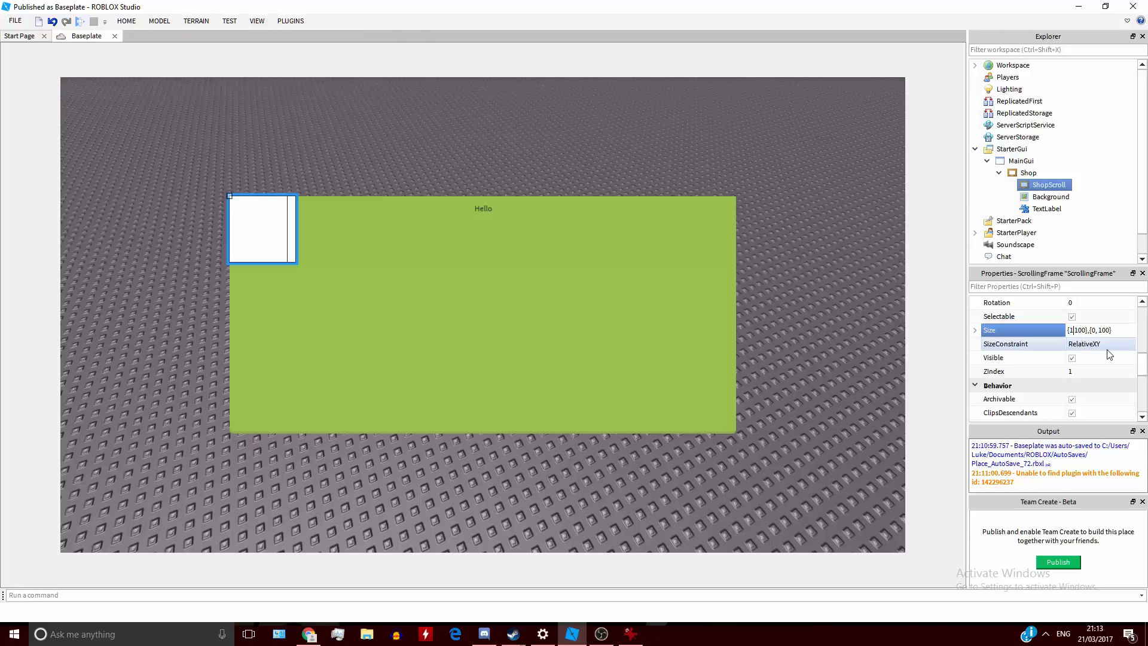
type("0")
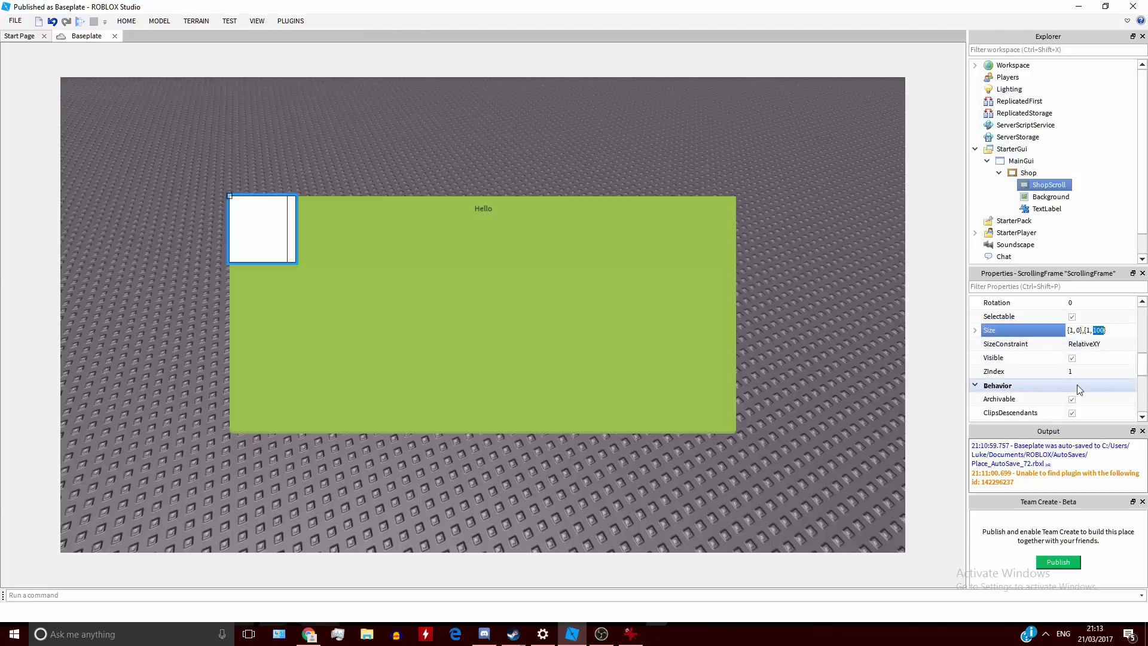
type("0")
key("Return")
Set ShopScroll's background transparency to 1
scroll(1097, 393, "down", 2)
scroll(1097, 395, "up", 8)
left_click(1087, 413)
type("1")
Set ShopScroll's border size to 0 pixels
scroll(1088, 406, "down", 5)
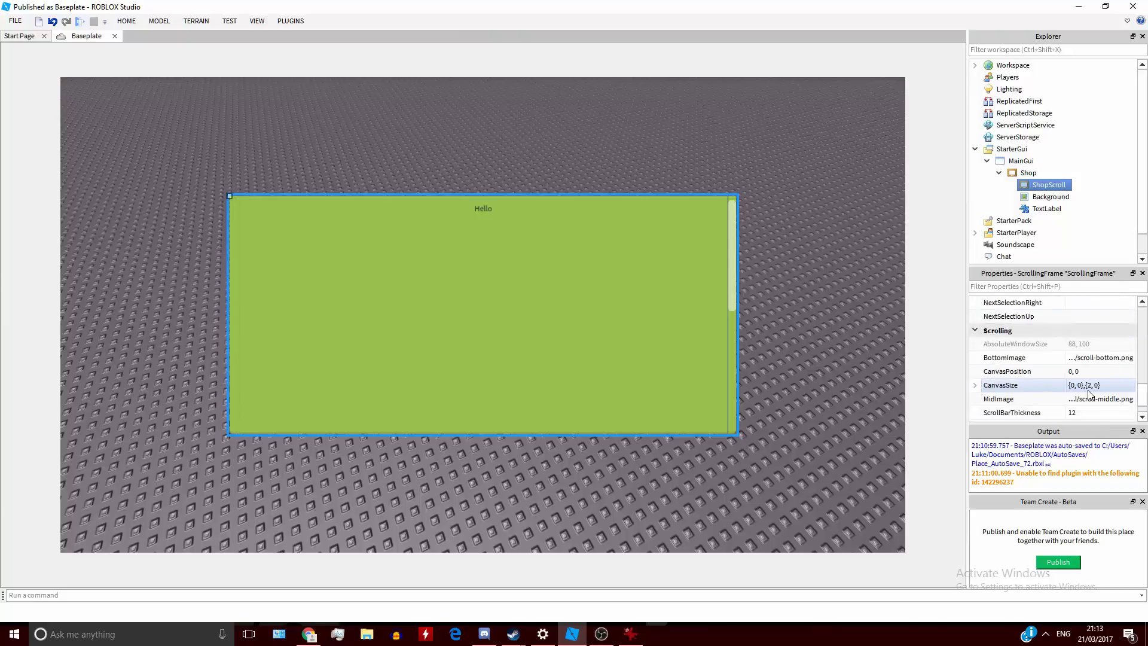
scroll(1088, 386, "up", 5)
scroll(1093, 399, "down", 3)
left_click(1087, 359)
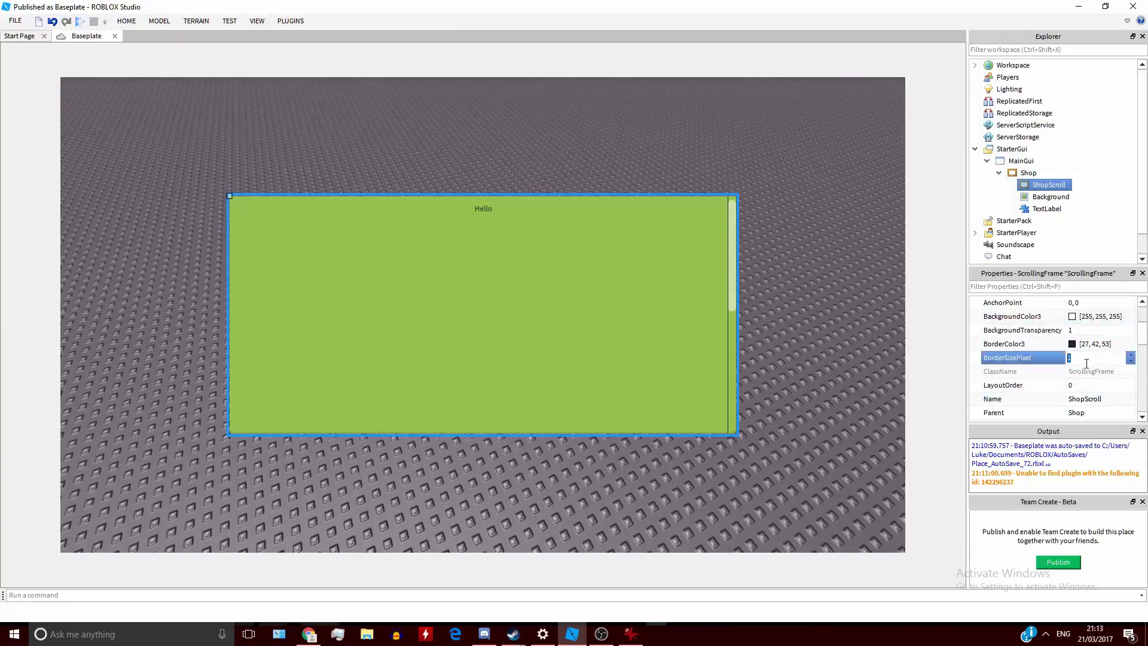
type("0")
key("Return")
scroll(1086, 374, "down", 3)
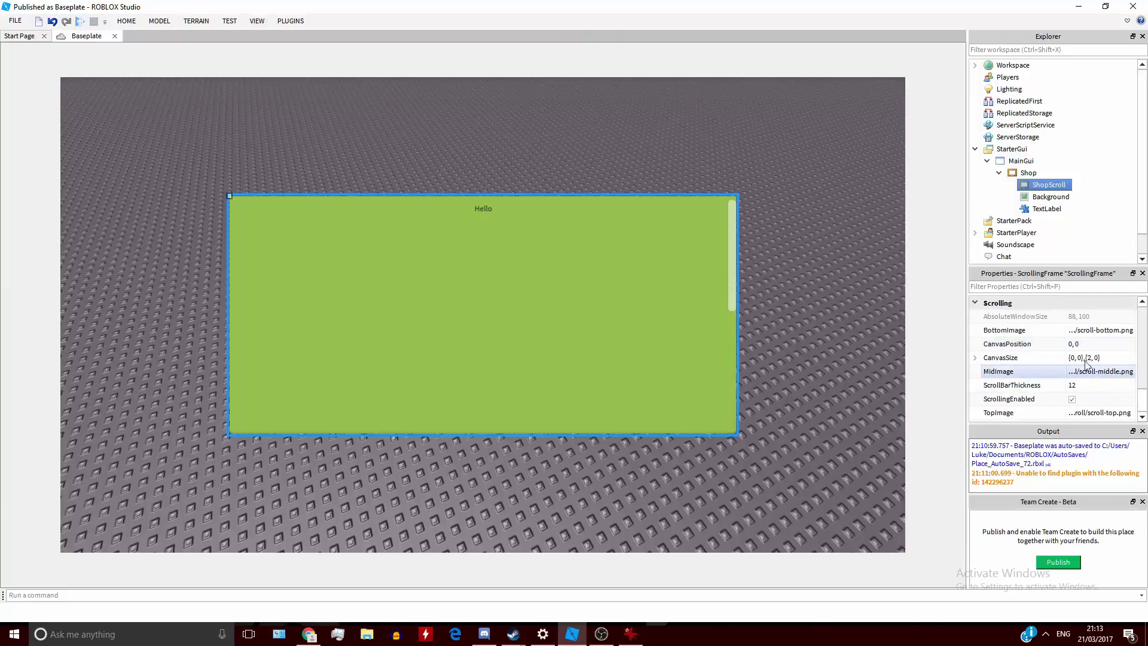
Turn on TextScaled for the TextLabel that shows the shop title
left_click(1067, 205)
left_click(1058, 194)
left_click(1084, 216)
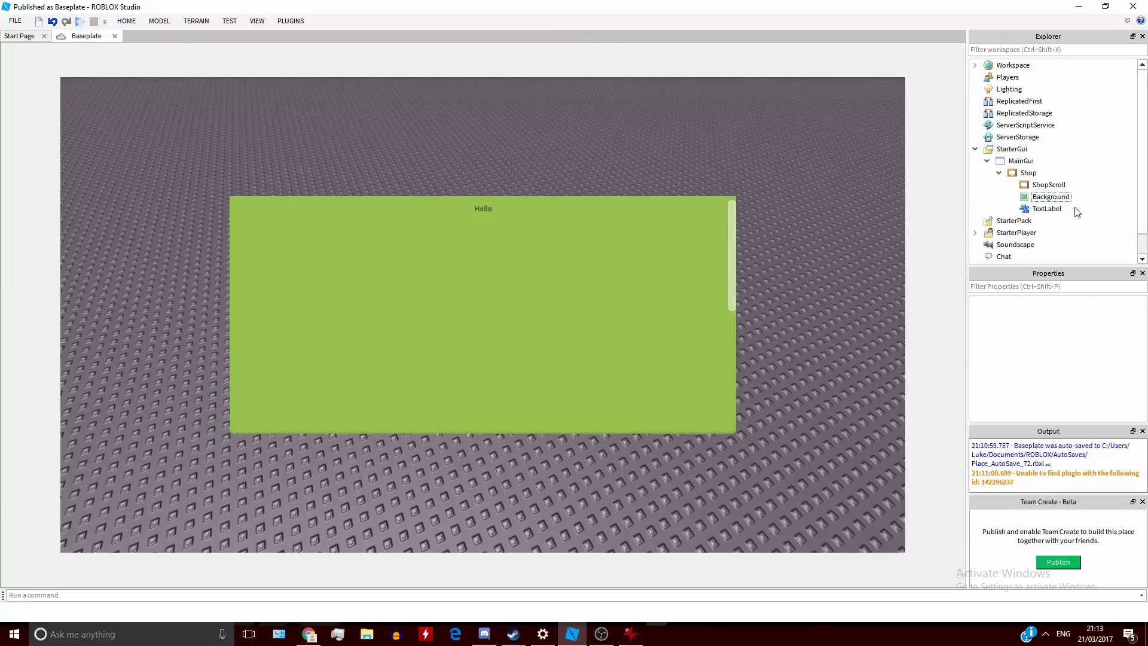
left_click(1068, 209)
scroll(1091, 383, "down", 10)
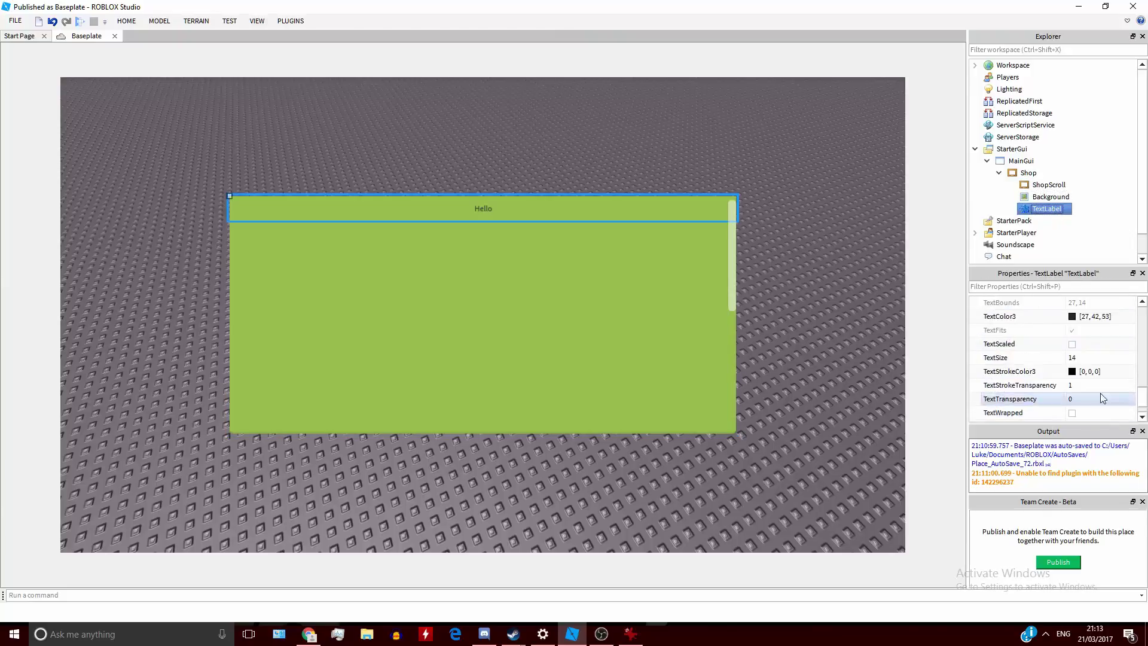
left_click(1073, 343)
Insert a Frame object into ShopScroll
left_click(1060, 185)
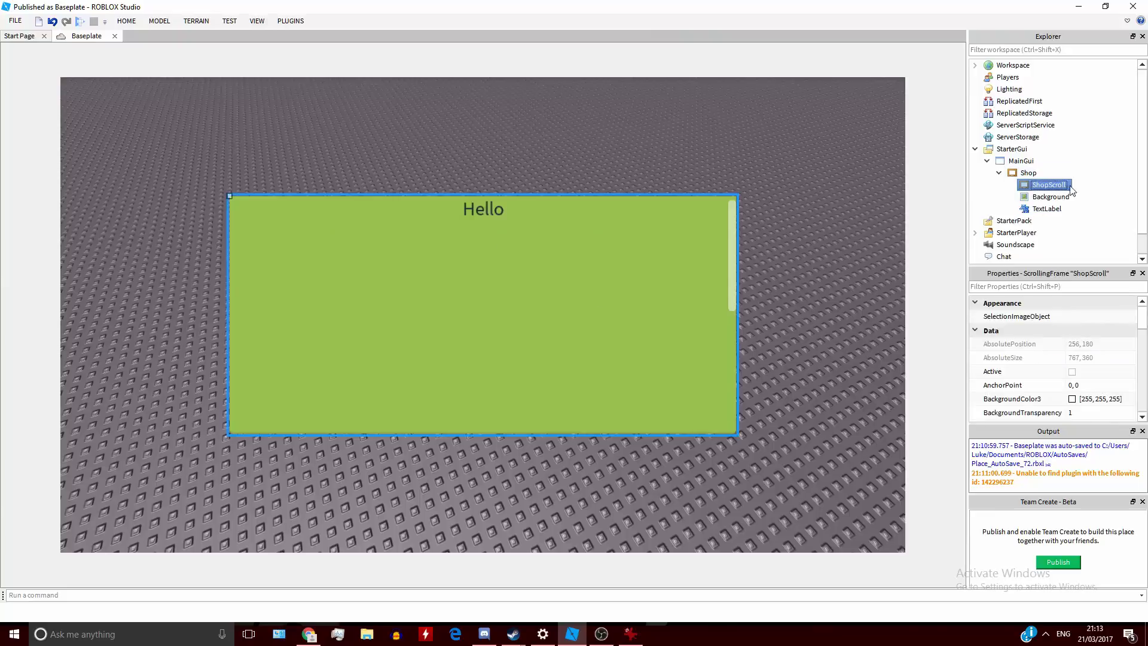
right_click(1057, 188)
mouse_move(1064, 384)
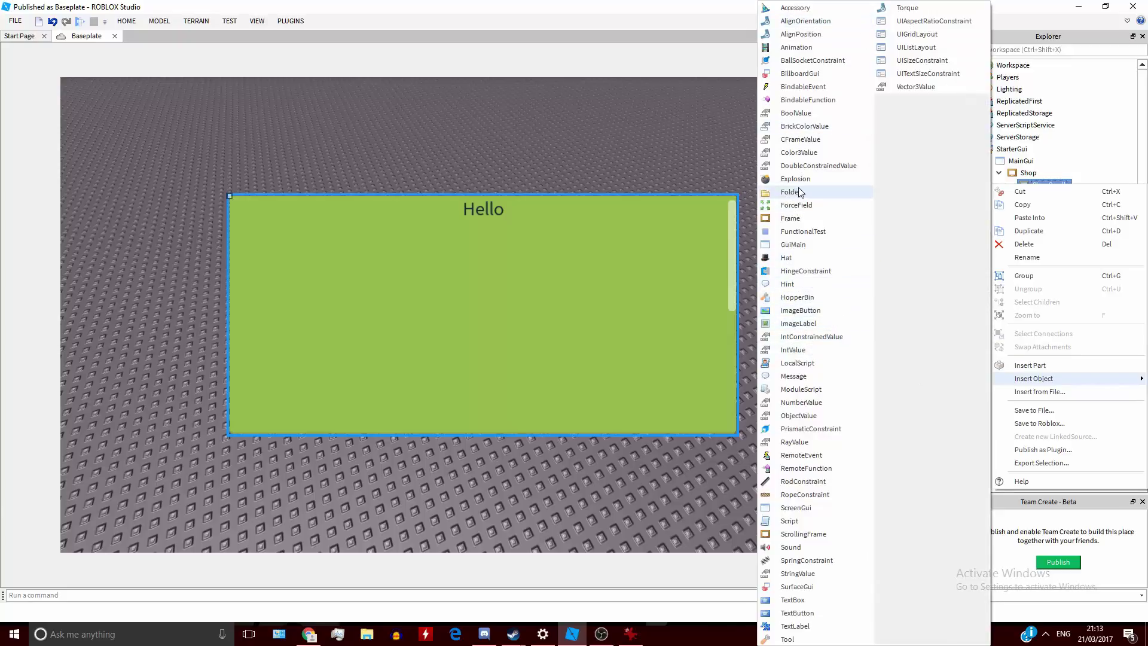
left_click(805, 223)
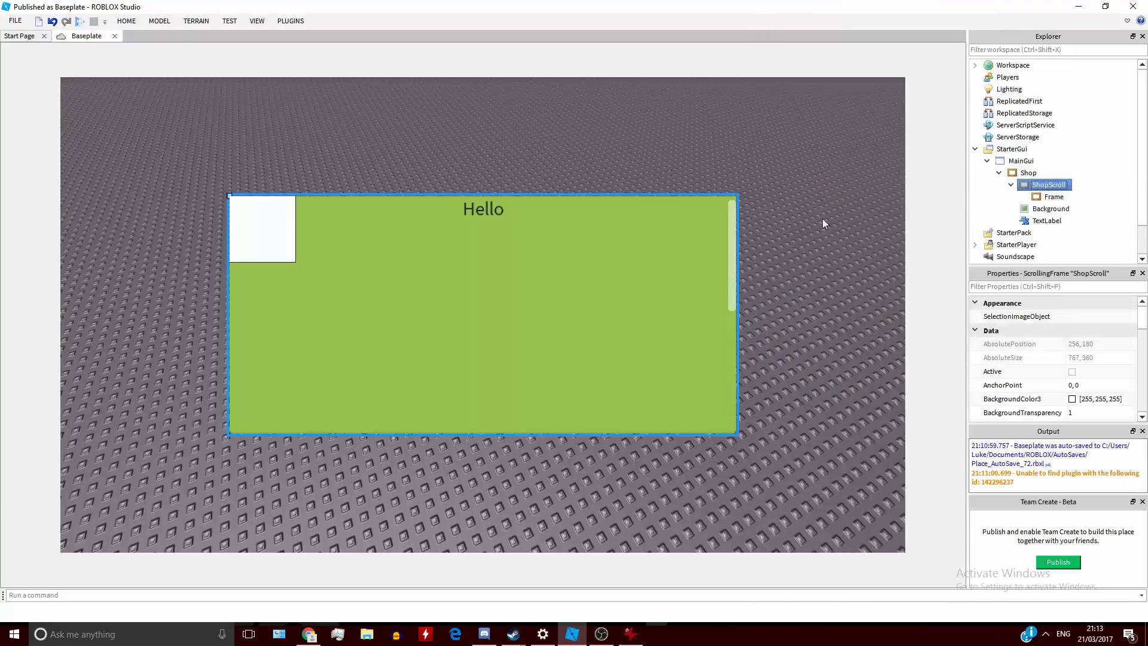
Rename the new frame inside ShopScroll to Item
right_click(1052, 196)
left_click(1045, 272)
key("BackSpace")
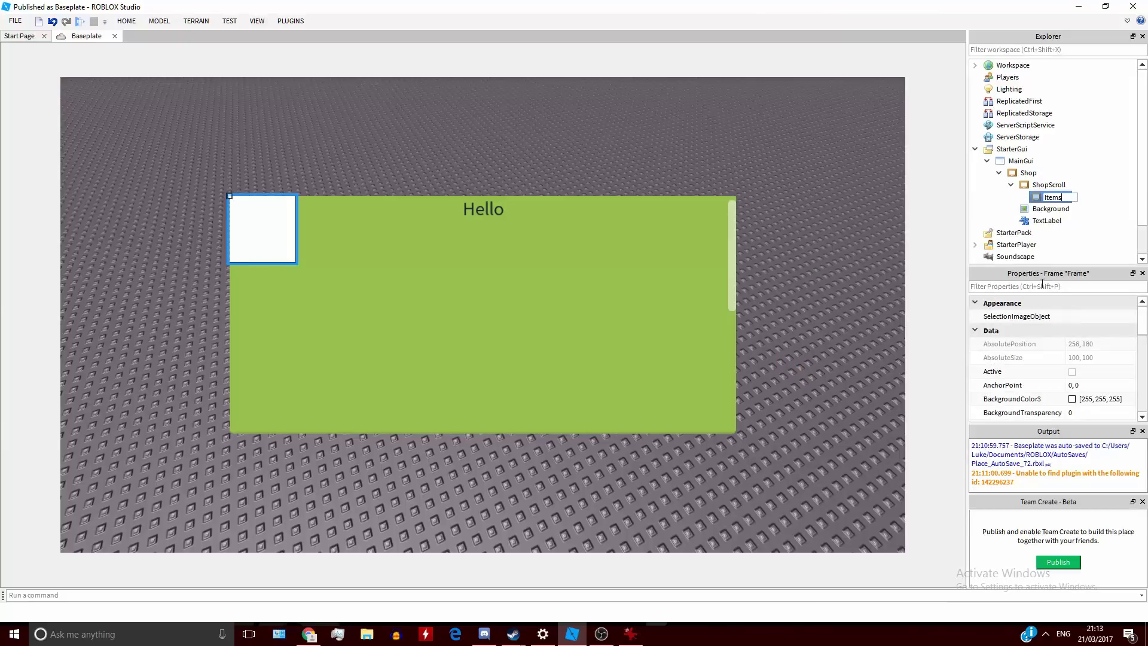
type("Items")
key("BackSpace")
key("Return")
Reduce ShopScroll's height by setting its Size to {1, 0},{0.9, 0}
left_click(1048, 185)
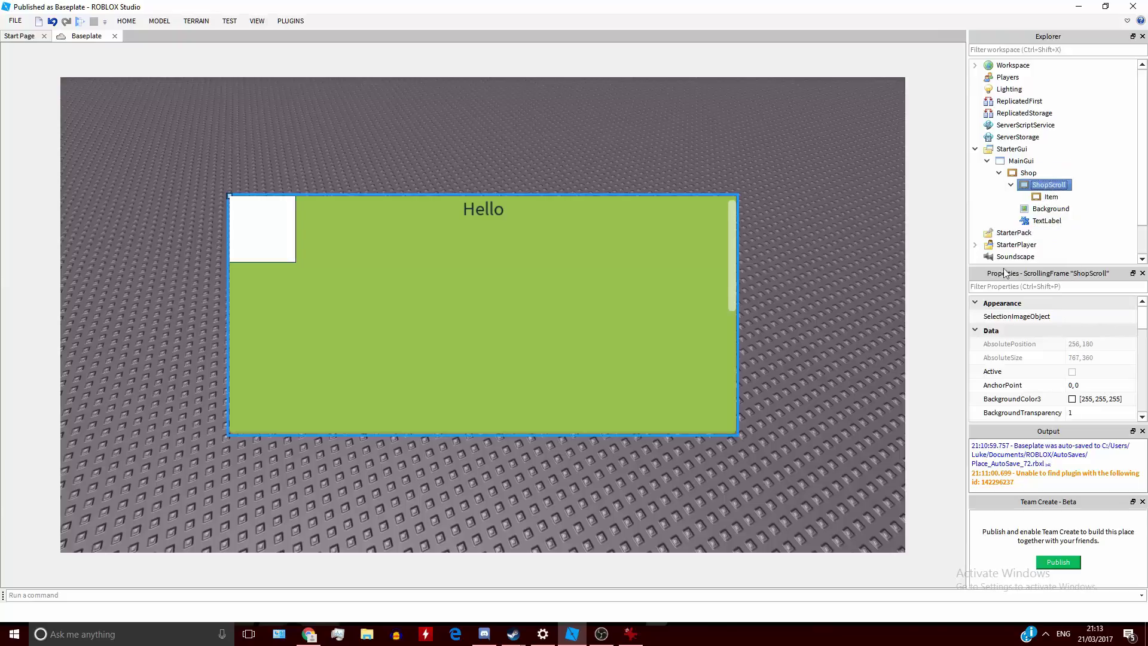
scroll(1064, 359, "down", 8)
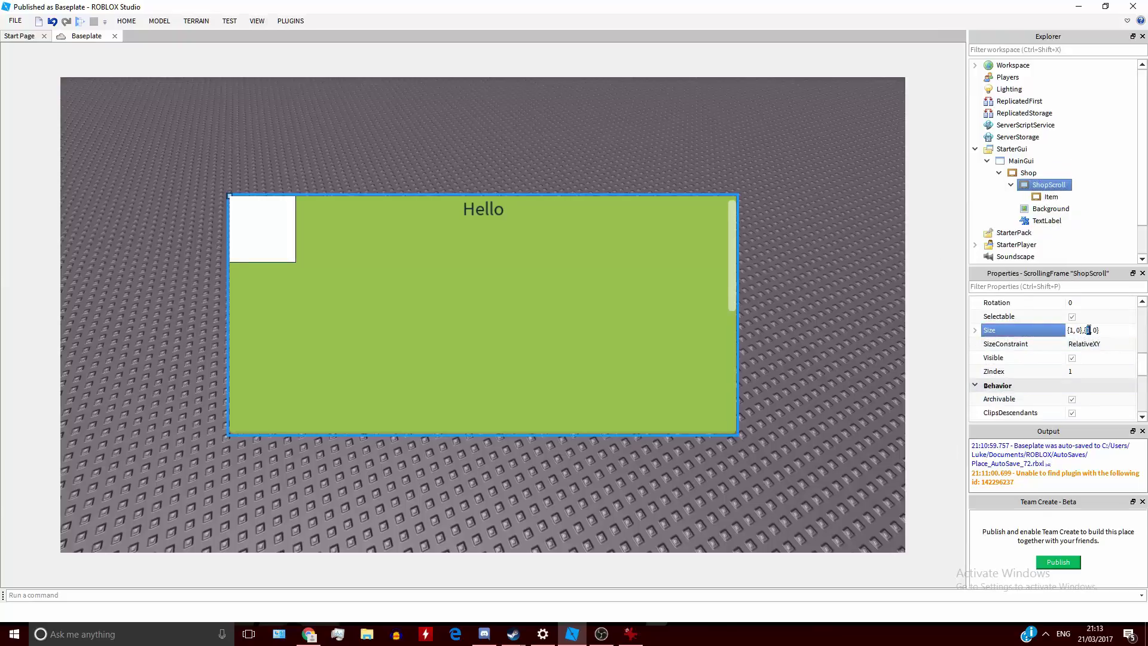
type("8")
key("Return")
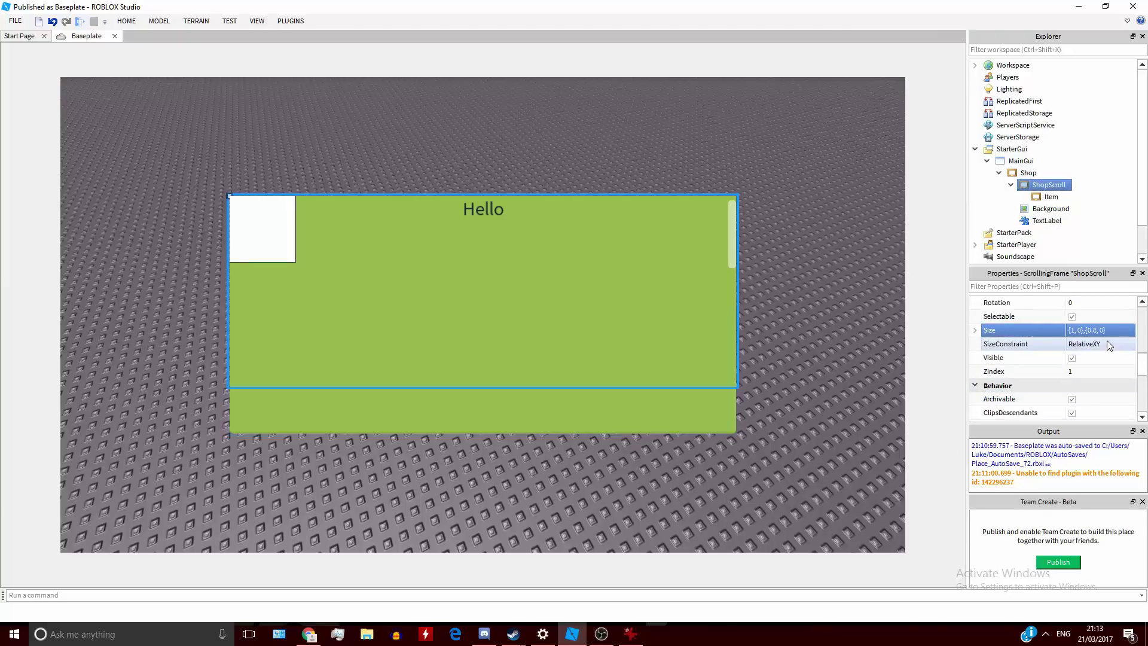
double_click(1094, 330)
type("9")
key("Return")
Set ShopScroll's Position to {0, 0},{0.1, 0} so that it sits below the title label
scroll(1094, 335, "up", 3)
left_click(1088, 344)
double_click(1088, 343)
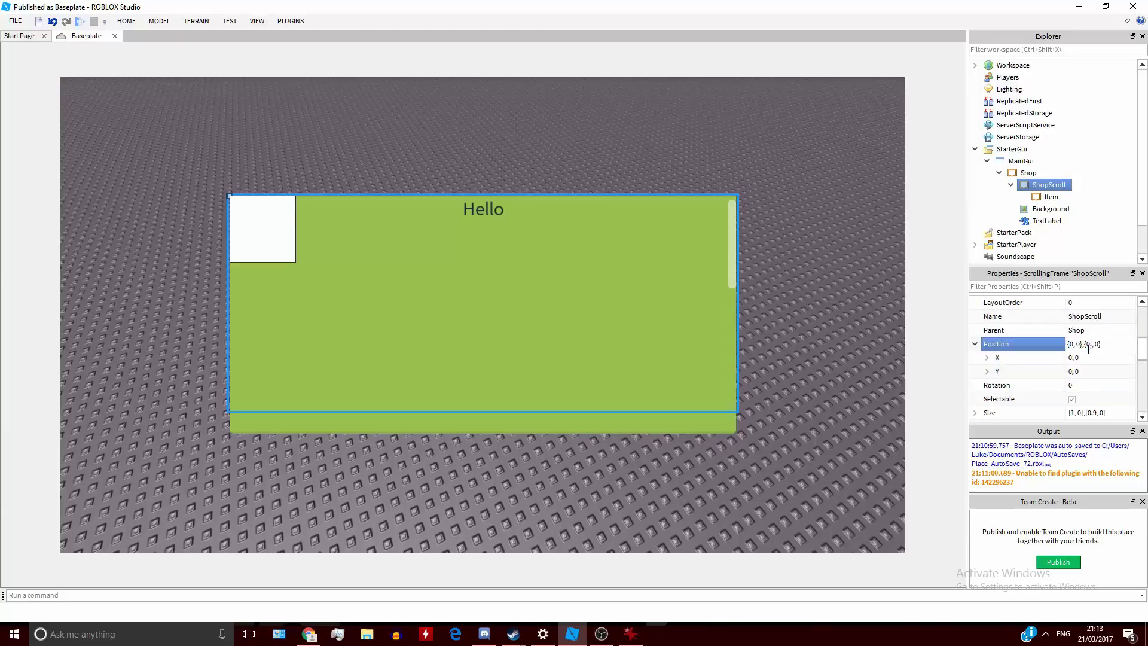
type("0.1")
key("Return")
Make a copy of the Shop's Background image label and place it inside the Item frame
left_click(1051, 197)
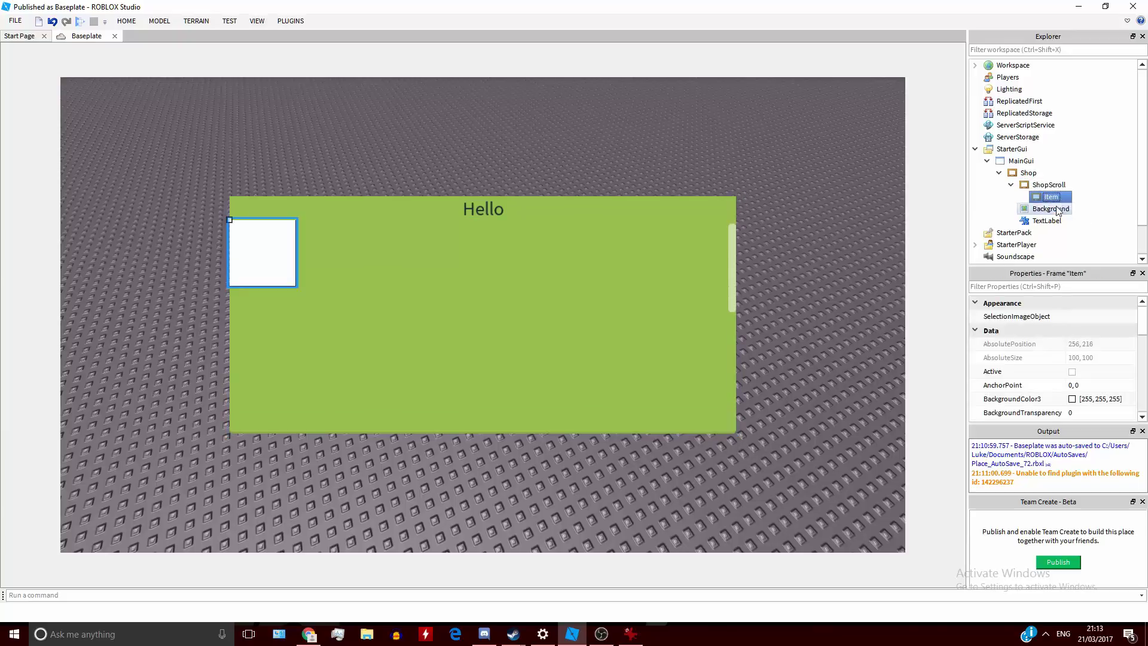
right_click(1058, 212)
left_click(1061, 214)
right_click(1060, 207)
left_click(1063, 236)
left_click(1107, 181)
left_click_drag(1056, 219, 1058, 197)
Set the ImageColor3 of the Item's Background to the dark grey [117, 117, 117]
scroll(1096, 371, "down", 5)
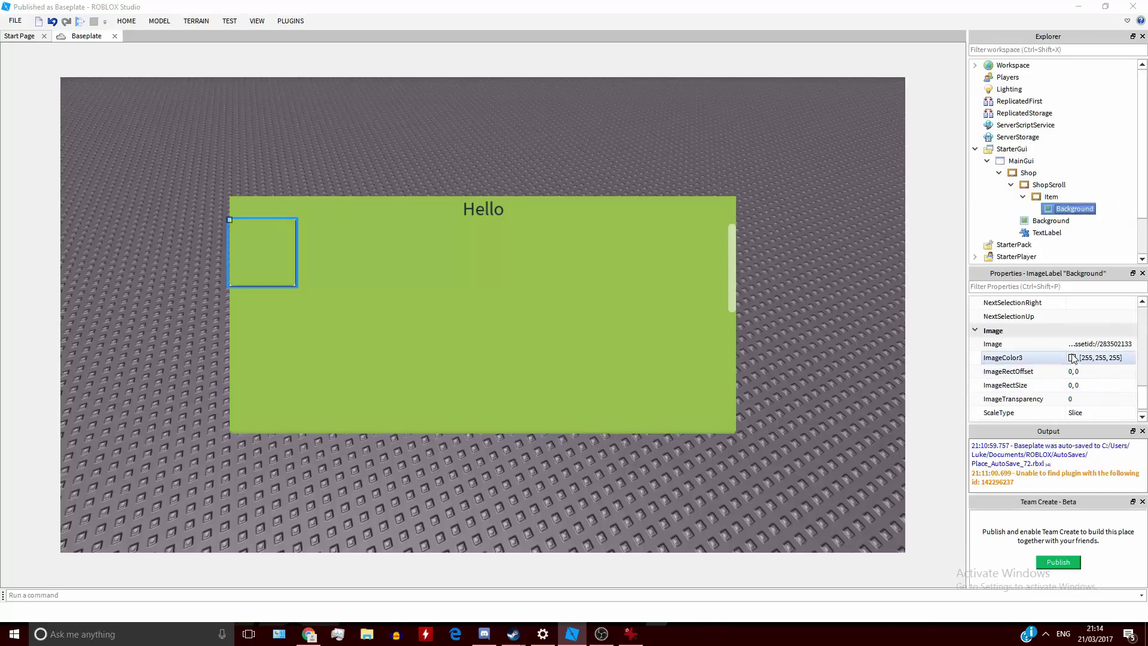
left_click(1072, 358)
left_click(715, 276)
left_click(666, 418)
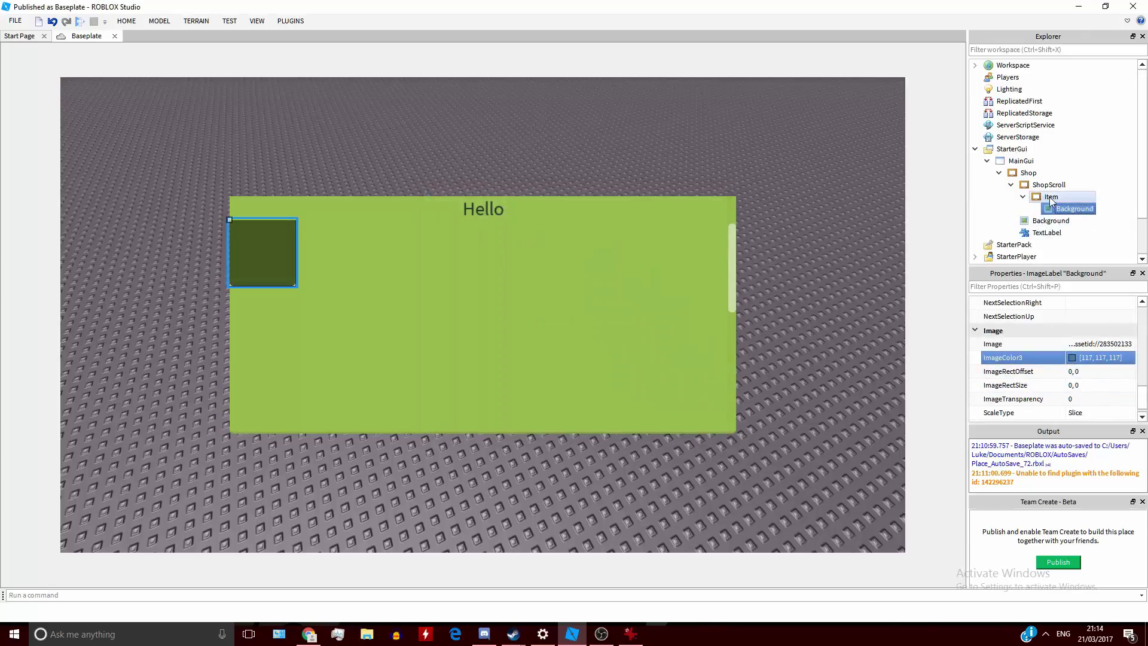
Set the single Item frame's background transparency to 1
left_click(1051, 198)
scroll(1101, 359, "up", 5)
left_click(1088, 332)
type("1")
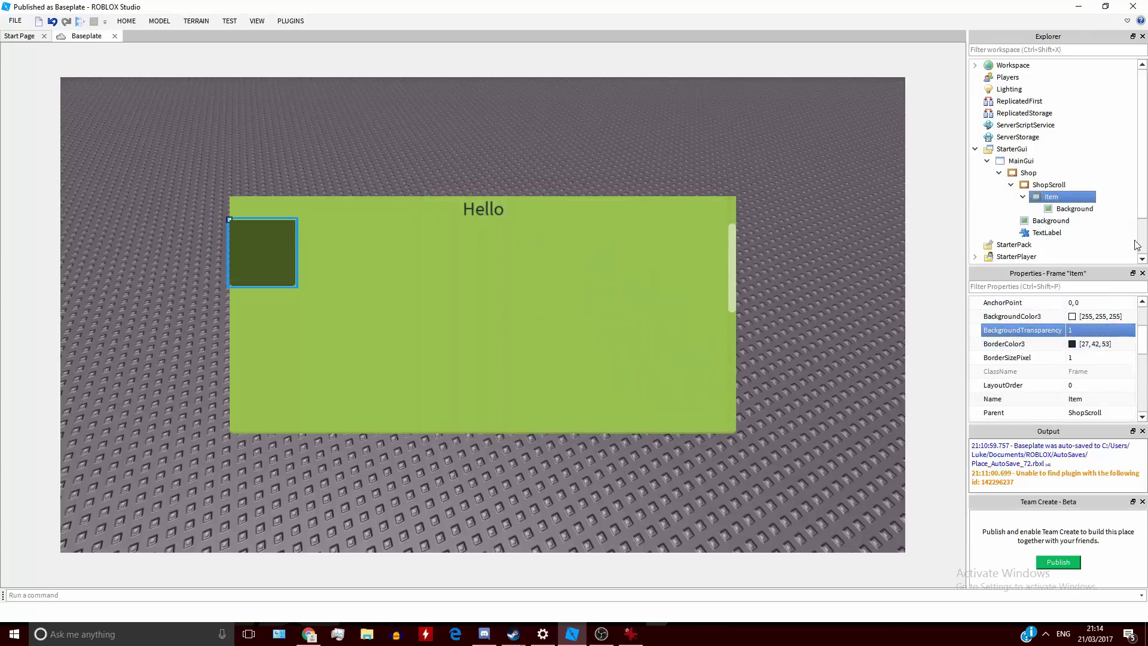
Try duplicating the Item frame several times without a layout, and undo the duplication
left_click(1051, 197)
left_click(1023, 197)
key("ctrl+d")
key("ctrl+d")
key("ctrl+d")
key("ctrl+d")
key("ctrl+d")
key("ctrl+d")
left_click(672, 98)
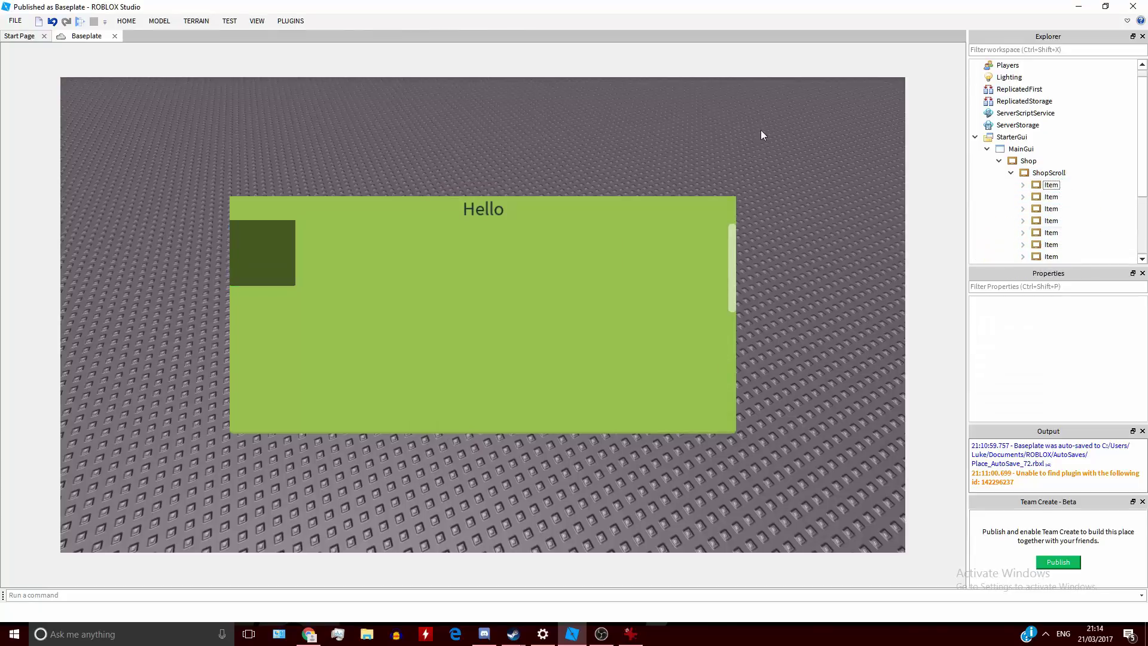
key("ctrl+z")
key("ctrl+z")
key("ctrl+z")
key("ctrl+z")
key("ctrl+z")
key("ctrl+z")
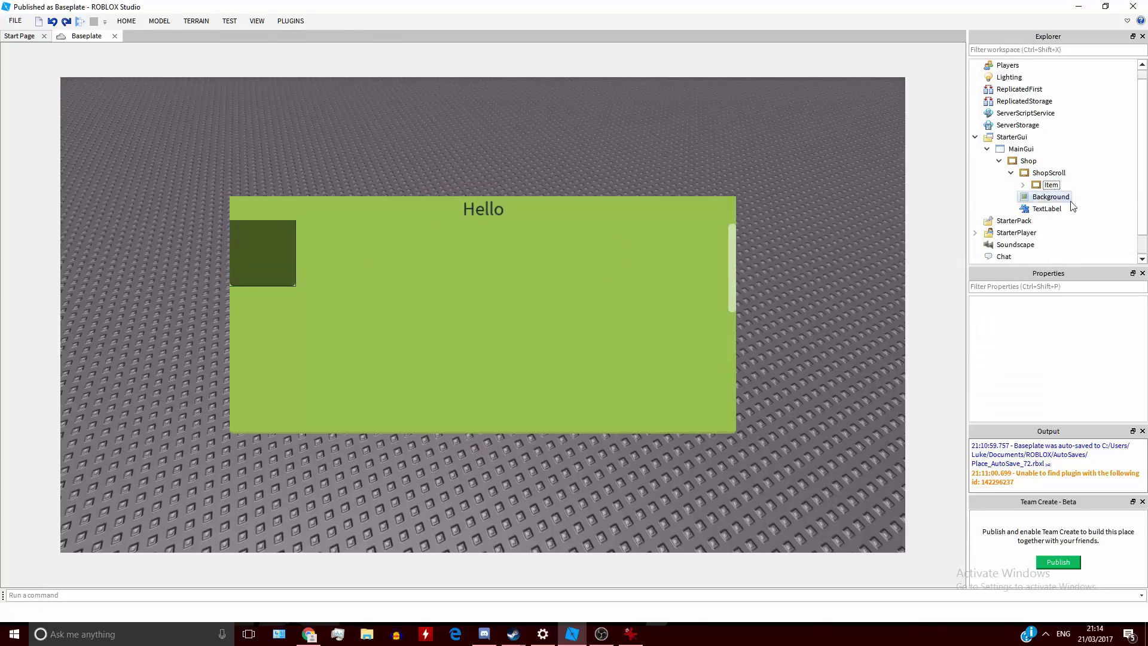
Insert a UIGridLayout into ShopScroll
right_click(1049, 173)
mouse_move(1034, 366)
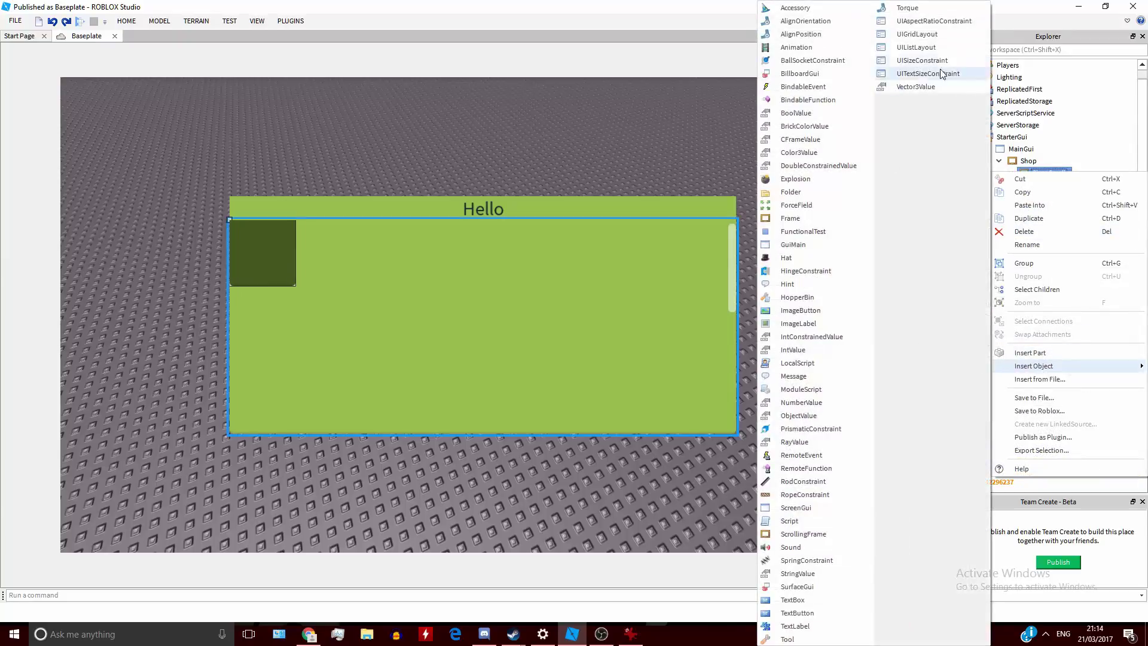
left_click(930, 36)
Duplicate the Item frame until ShopScroll holds 14 items in the grid
left_click(1050, 197)
key("ctrl+d")
key("ctrl+d")
key("ctrl+d")
key("ctrl+d")
key("ctrl+d")
key("ctrl+d")
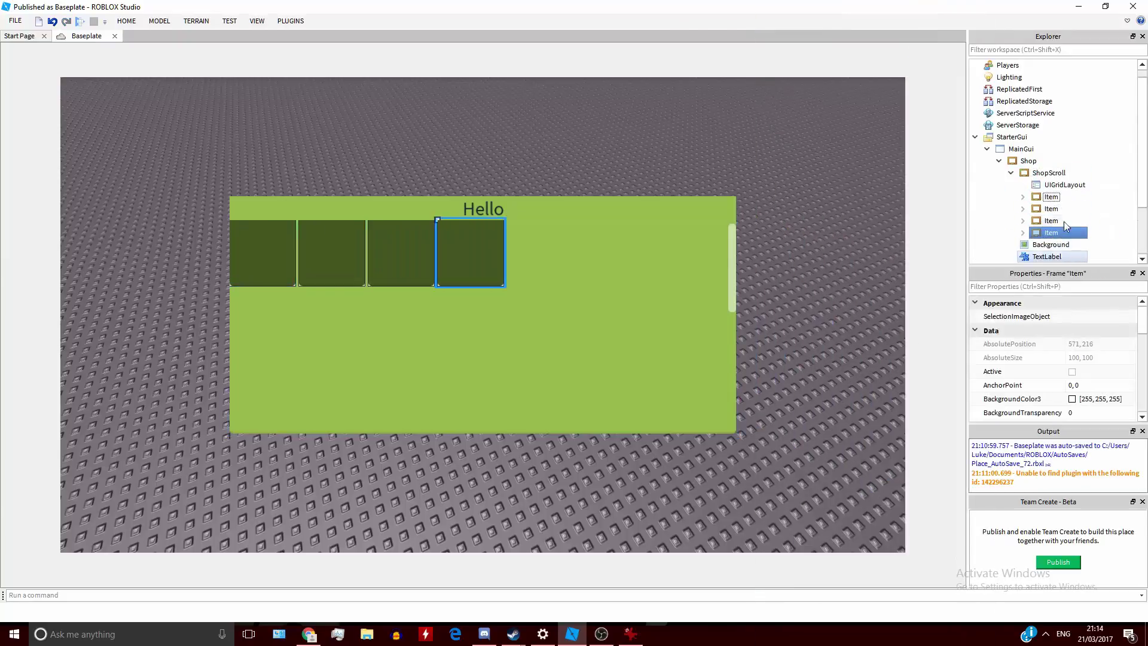
key("ctrl+d")
key("ctrl+d")
key("ctrl+d")
key("ctrl+d")
key("ctrl+d")
key("ctrl+d")
key("ctrl+d")
left_click(1125, 159)
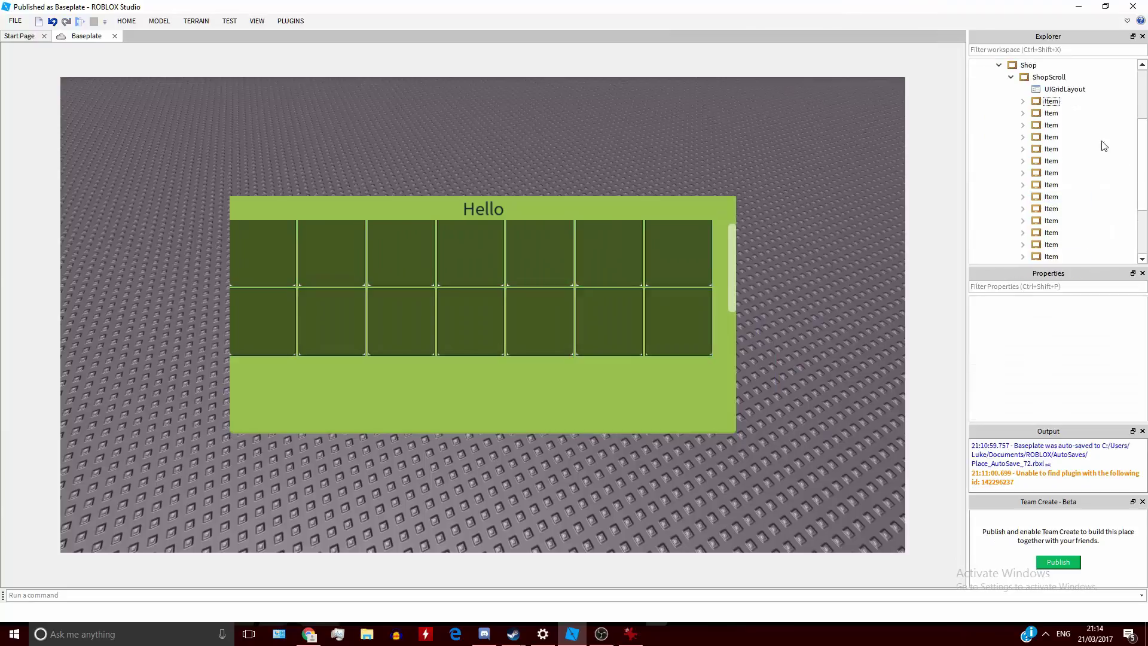
Select all 14 Item frames and set their border size to 0 pixels
left_click(1058, 101)
left_click(1071, 256, "shift")
scroll(1076, 239, "down", 2)
scroll(1102, 355, "down", 2)
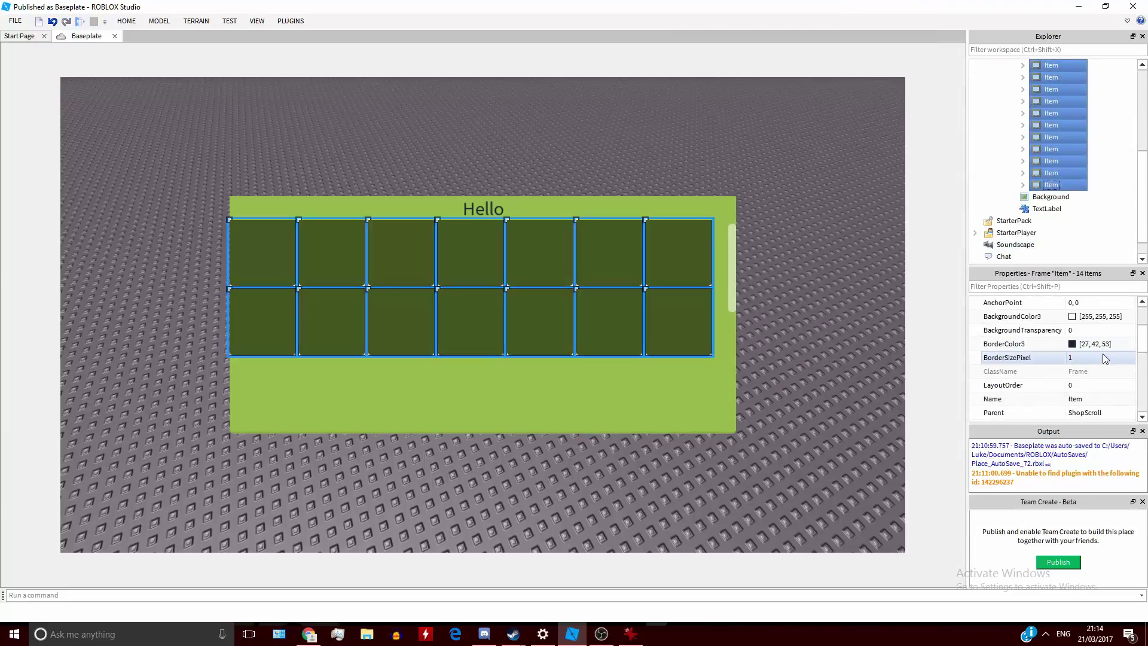
scroll(1080, 334, "up", 2)
scroll(1084, 341, "down", 2)
left_click(1085, 361)
type("0")
left_click(793, 377)
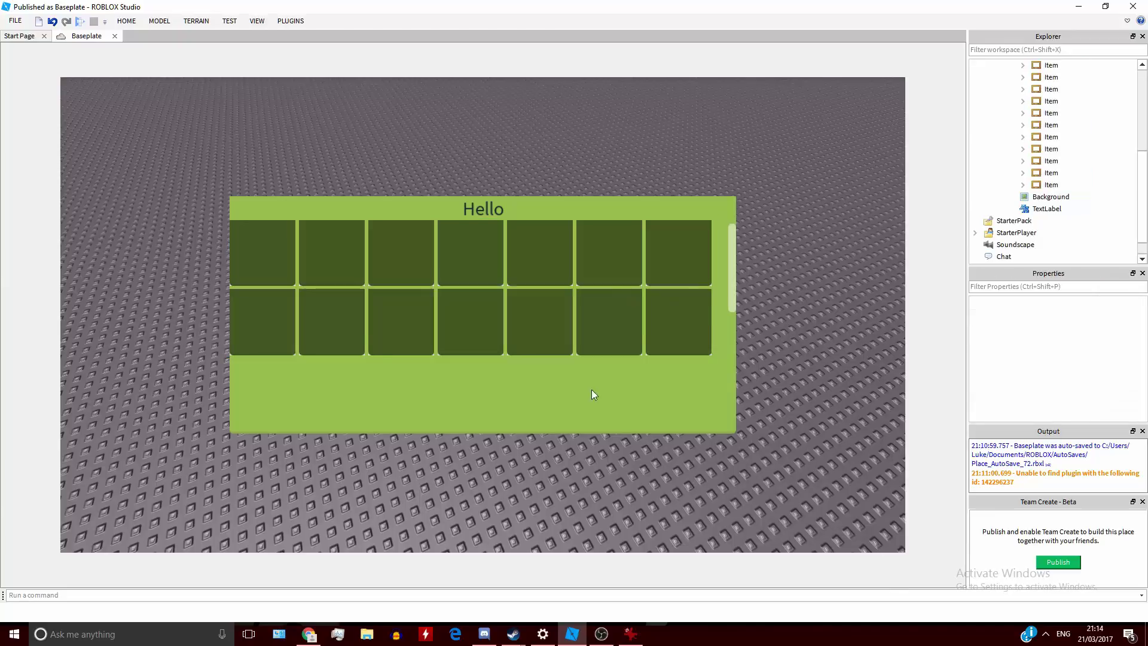
Select all 14 Item frames and set their background transparency to 1
left_click(1050, 184)
scroll(1053, 180, "up", 5)
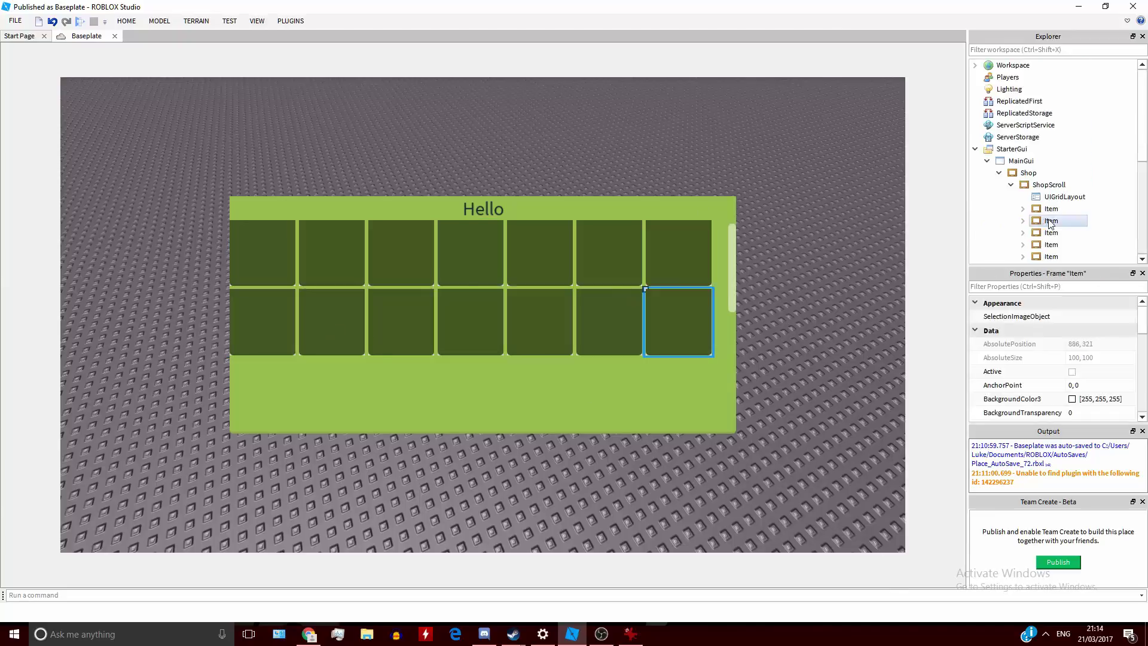
left_click(1051, 208, "shift")
scroll(1079, 367, "down", 2)
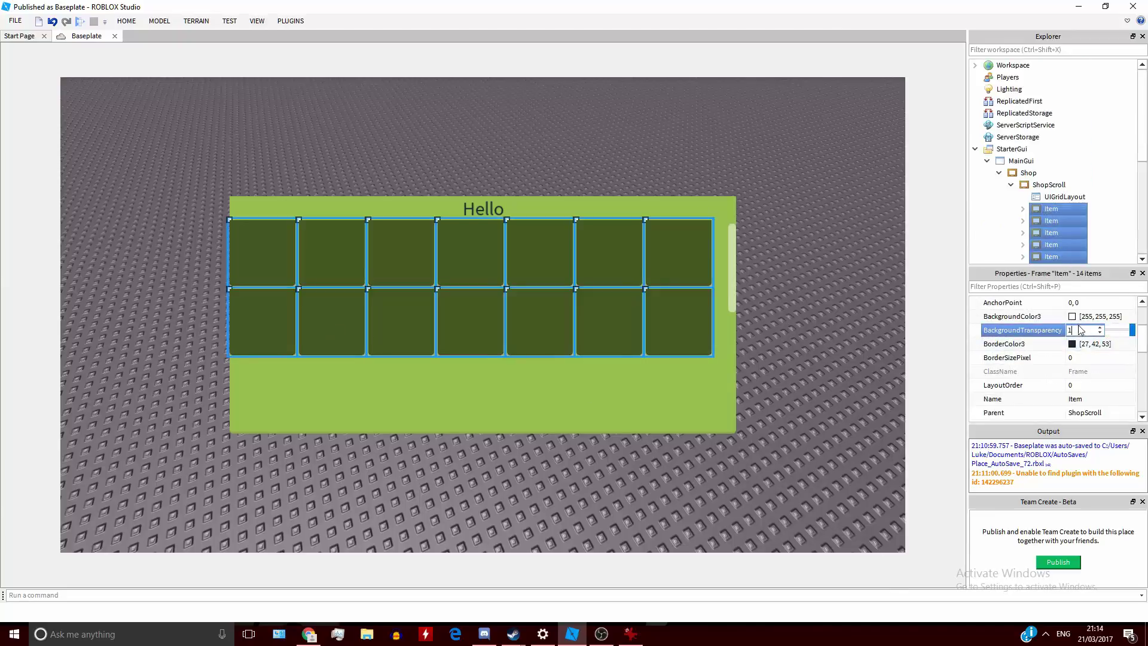
left_click(837, 264)
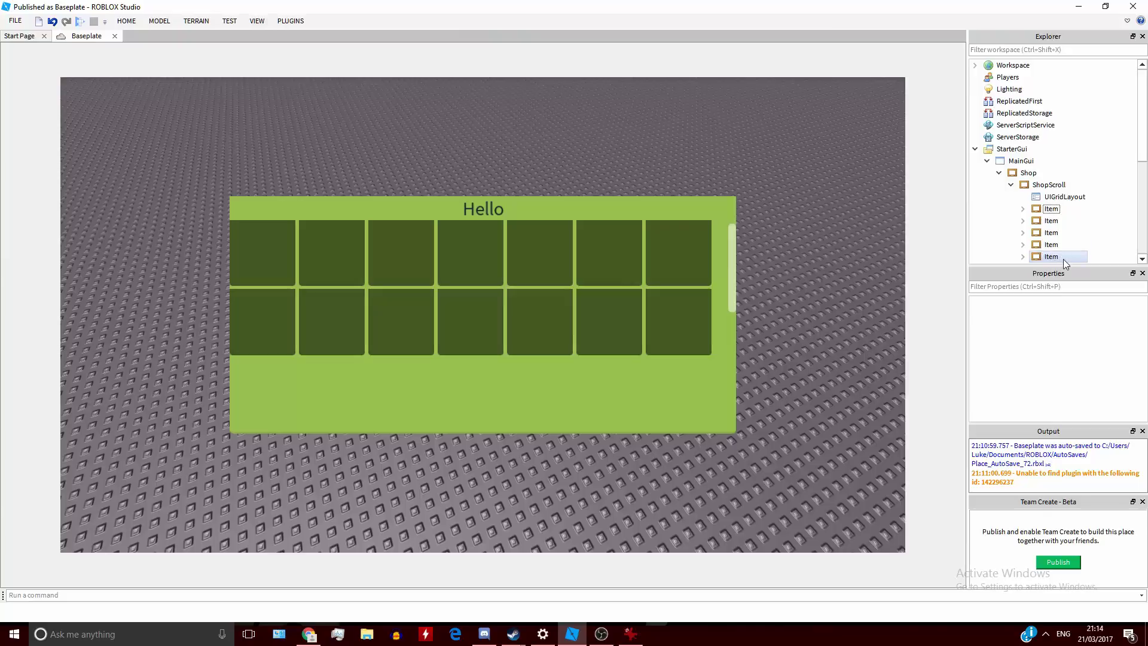
Narrow ShopScroll by setting its Size to {0.95, 0},{0.9, 0}
scroll(1092, 225, "down", 2)
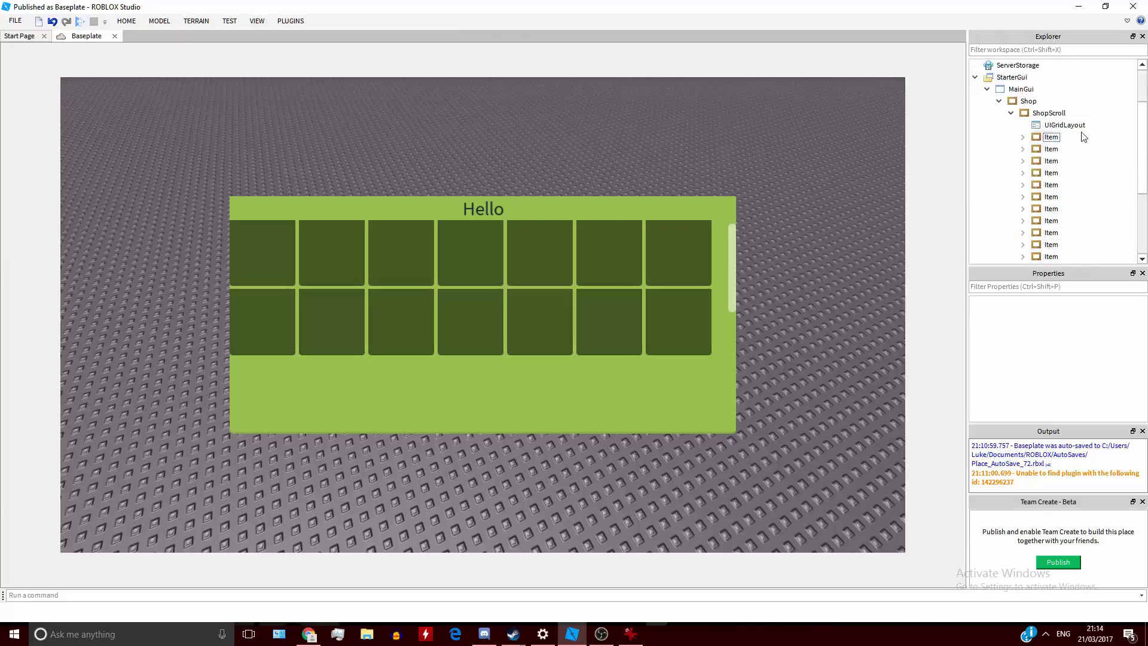
left_click(1052, 113)
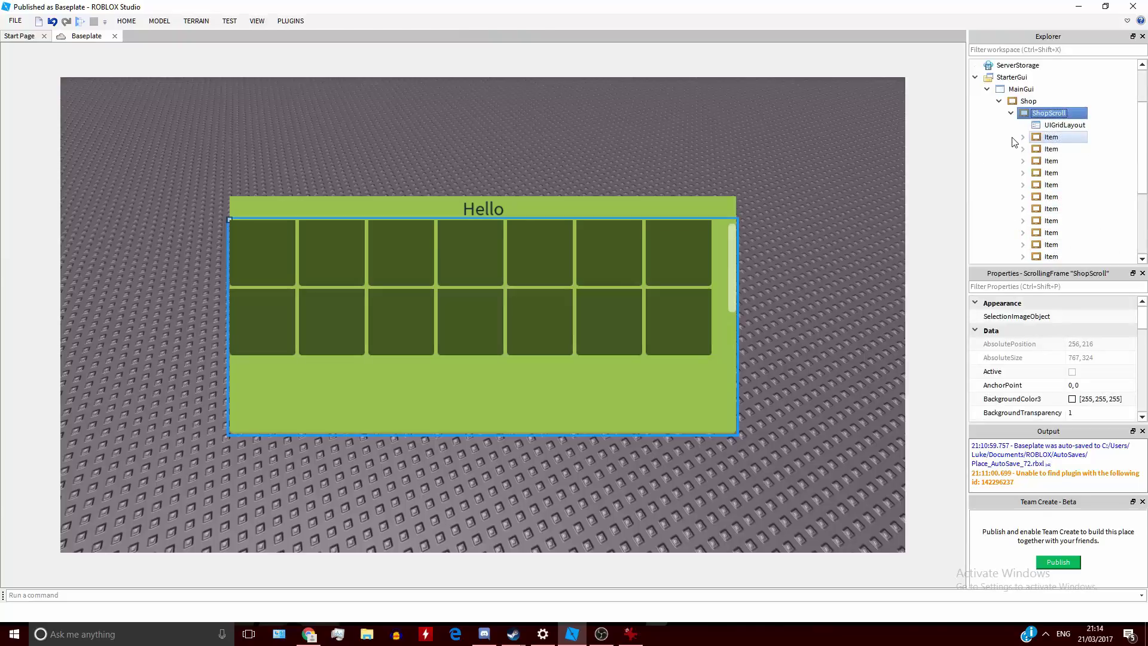
scroll(1076, 364, "down", 5)
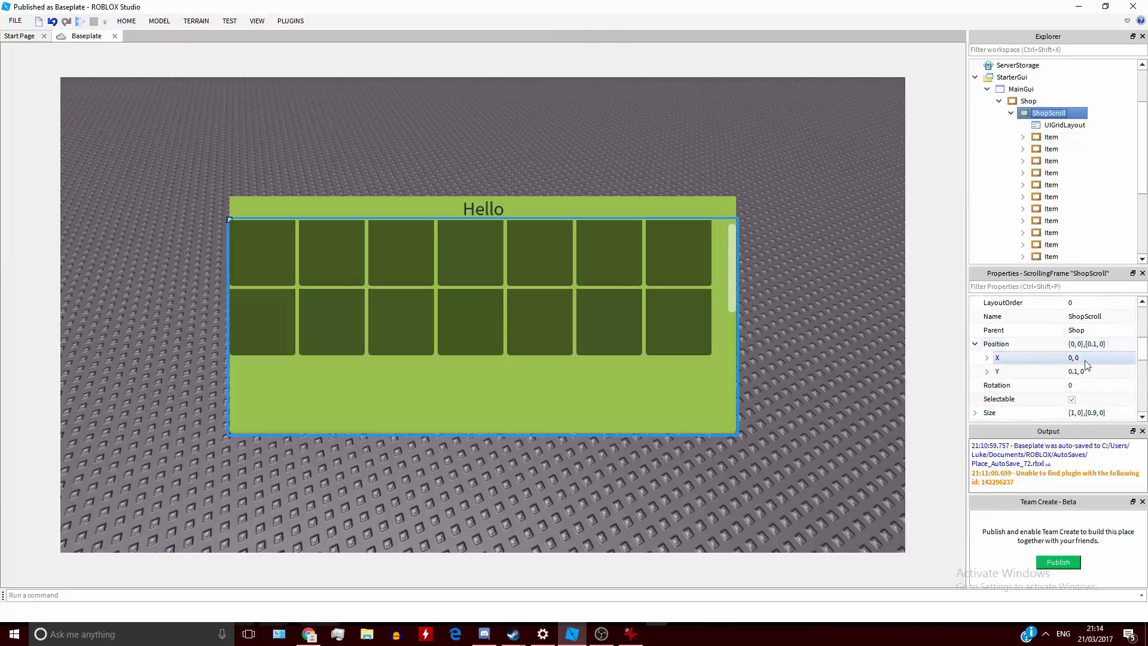
left_click(1077, 413)
type("0.95")
key("Return")
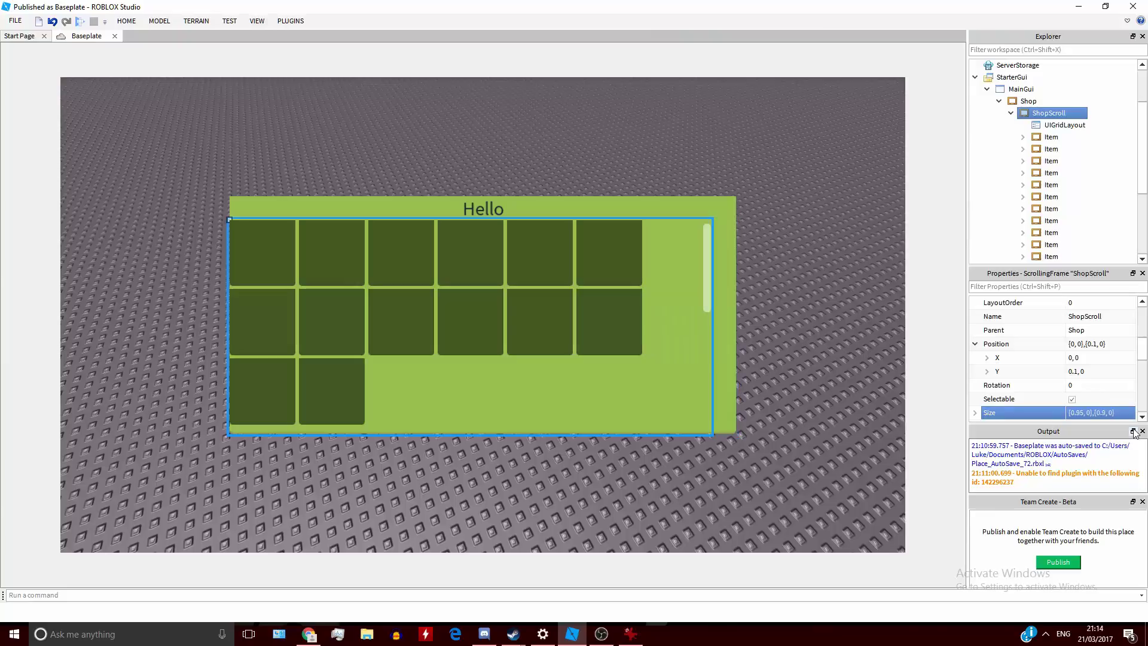
Set ShopScroll's Position to {0.025, 0},{0.1, 0} to centre it horizontally in the Shop frame
left_click(1076, 344)
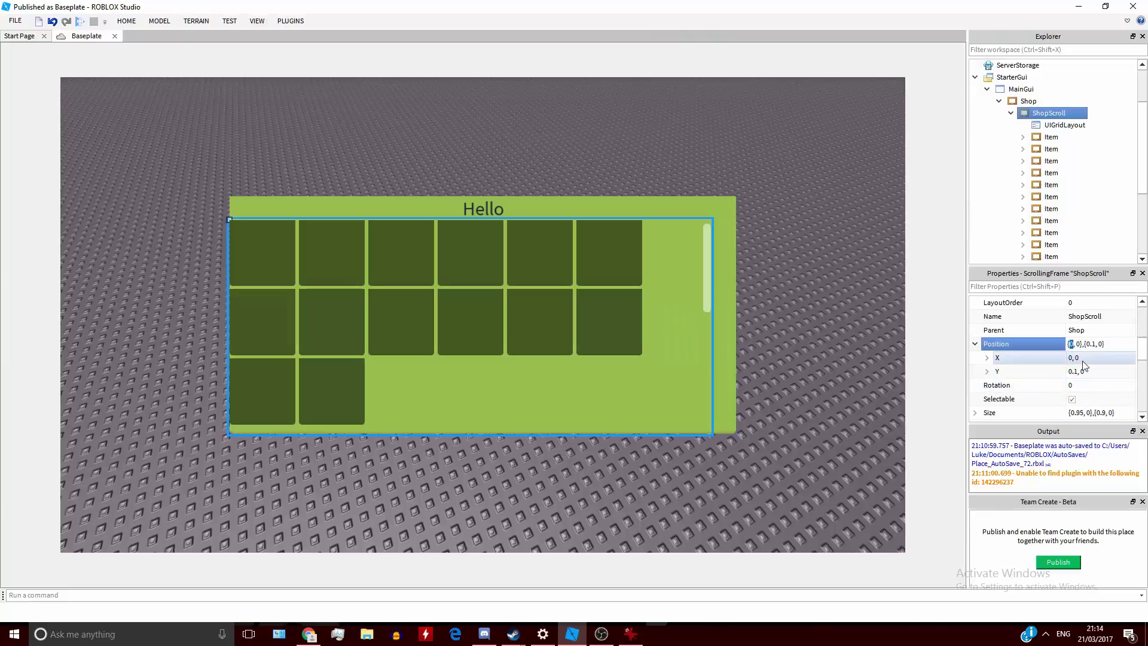
type("0.025")
key("Return")
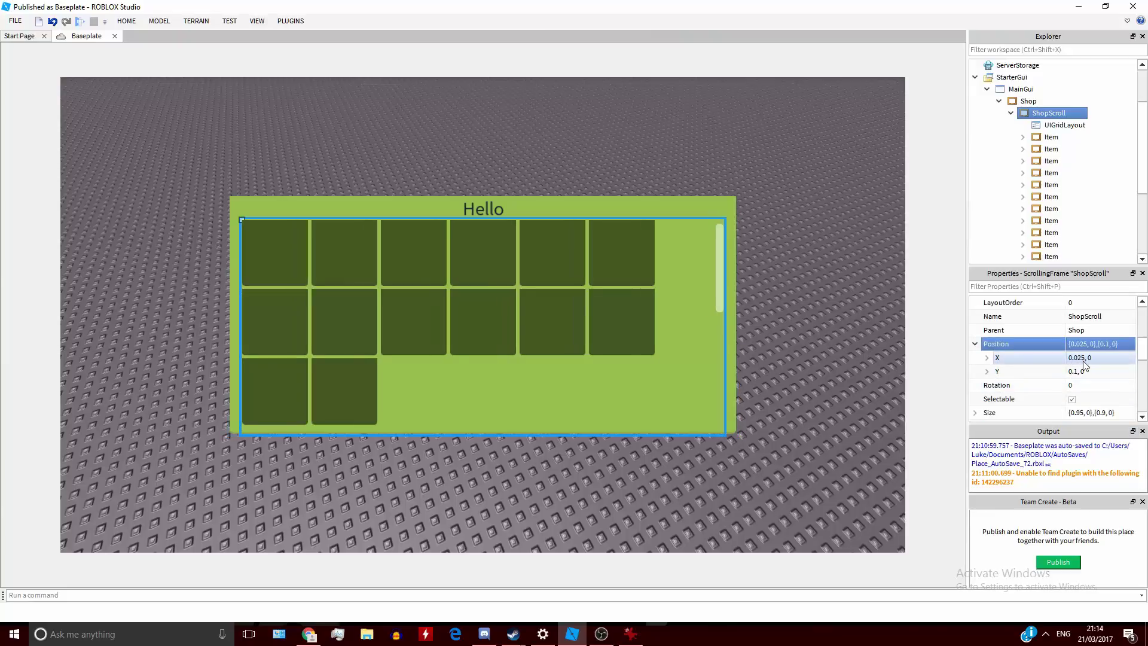
left_click(1116, 217)
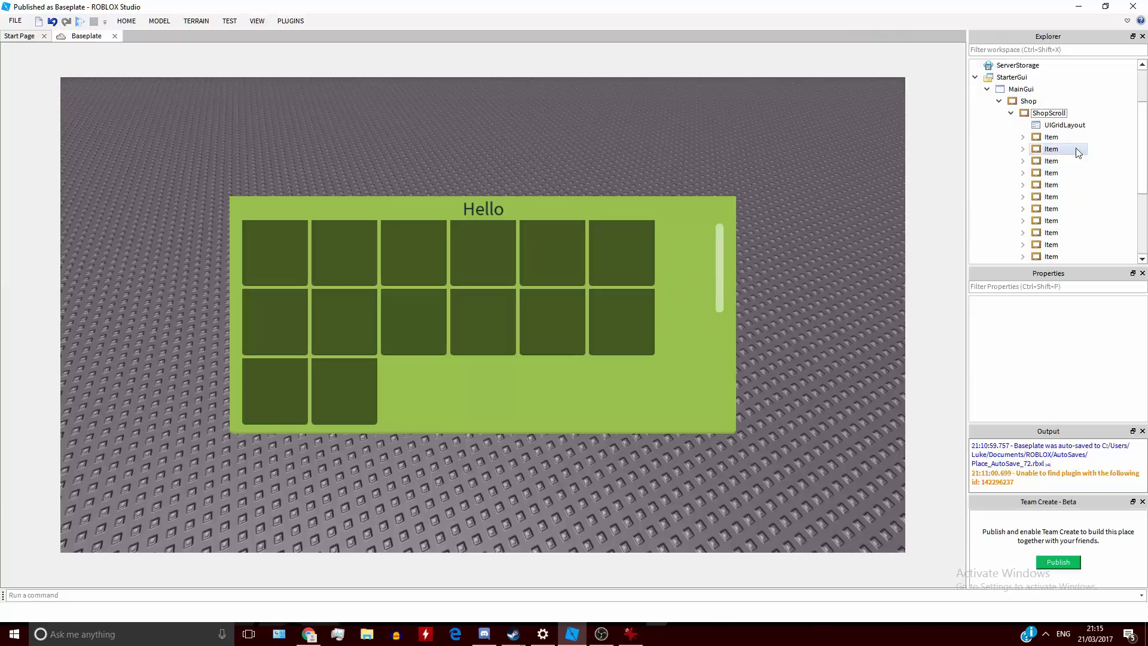
Undo the last position and size changes made to ShopScroll
key("ctrl+z")
key("ctrl+z")
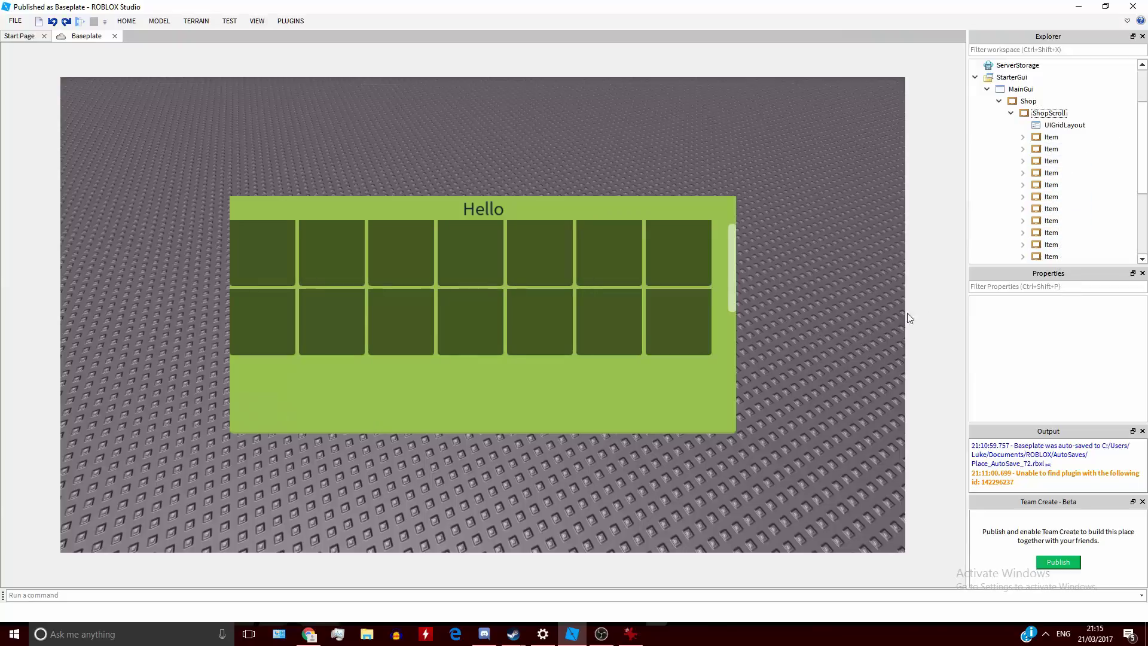
Try Center as the UIGridLayout's VerticalAlignment and return it to Top
left_click(1051, 136)
left_click(1064, 125)
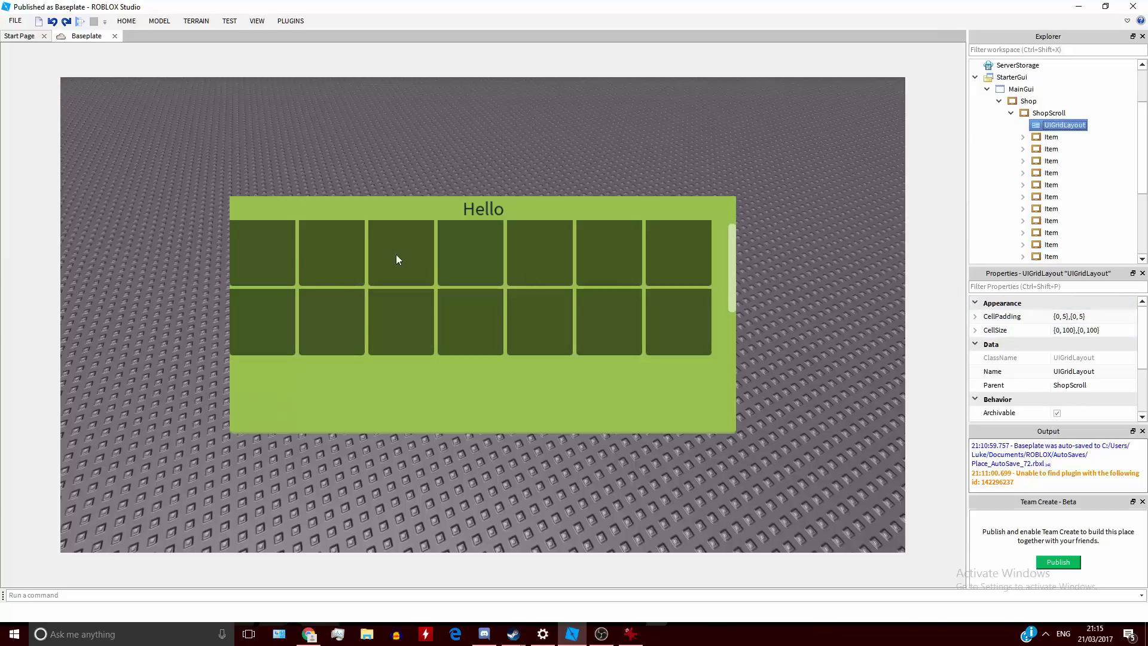
scroll(1113, 357, "down", 2)
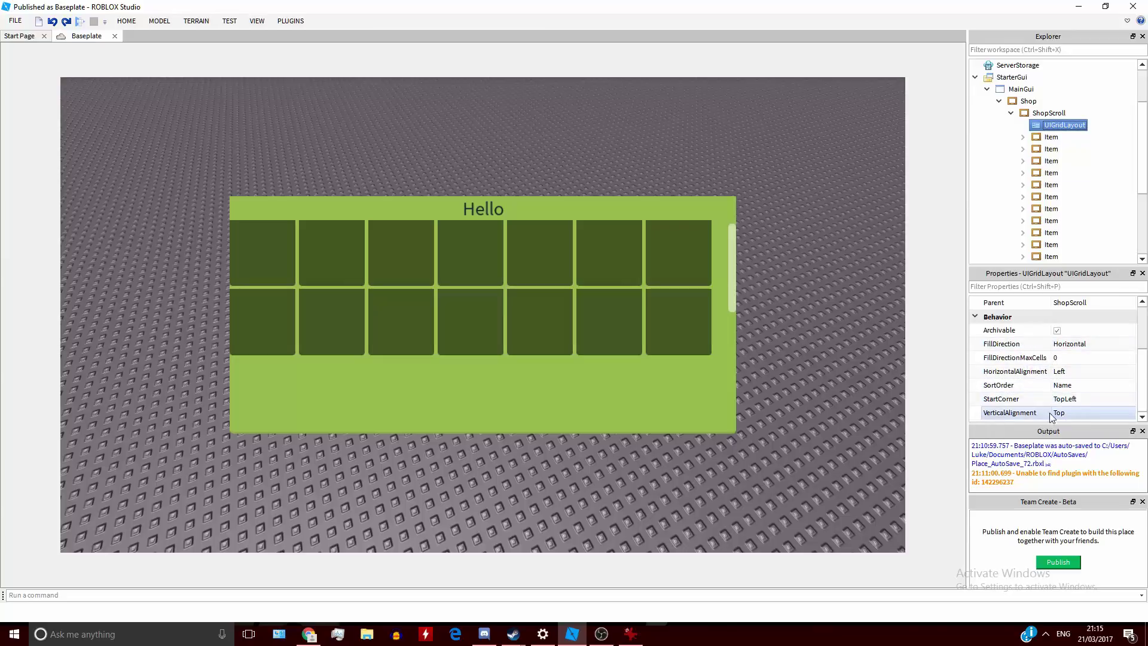
left_click(1089, 415)
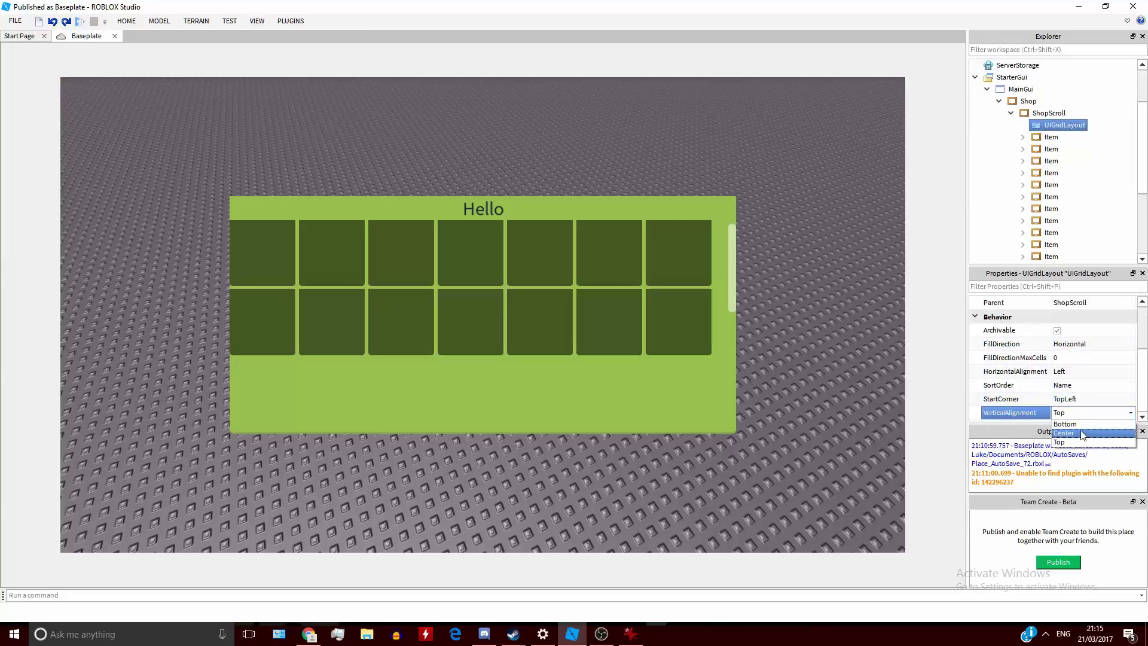
left_click(1076, 422)
left_click(1100, 416)
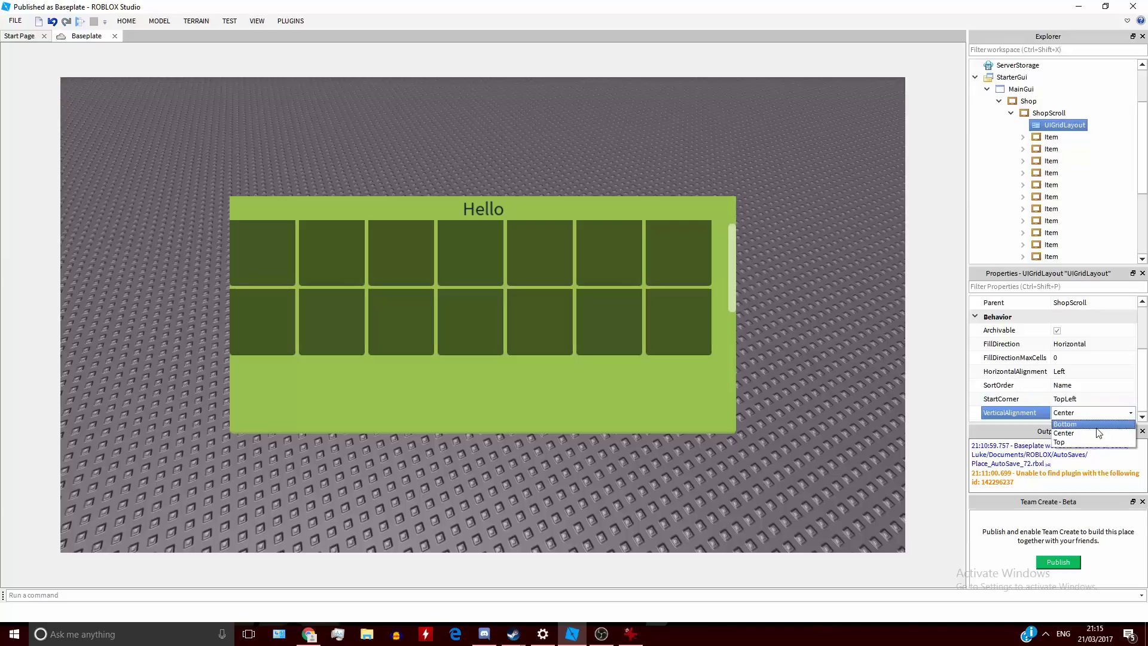
left_click(1098, 442)
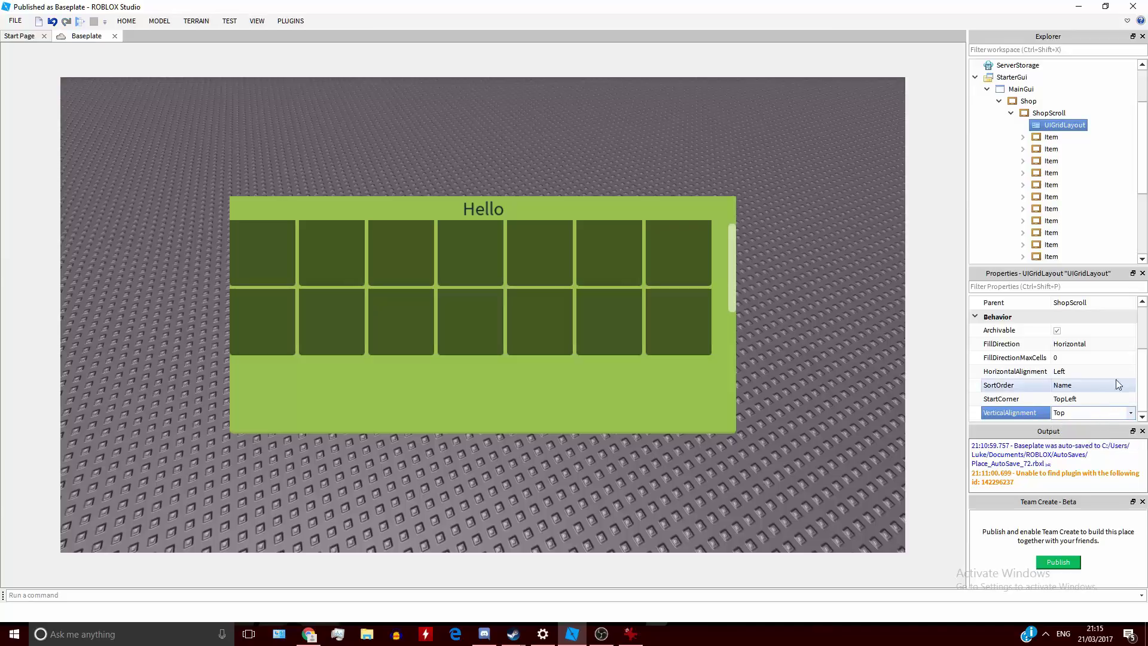
Try Right as the UIGridLayout's HorizontalAlignment and return it to Left
left_click(1096, 373)
left_click(1093, 373)
left_click(1089, 383)
left_click(1088, 373)
left_click(1073, 399)
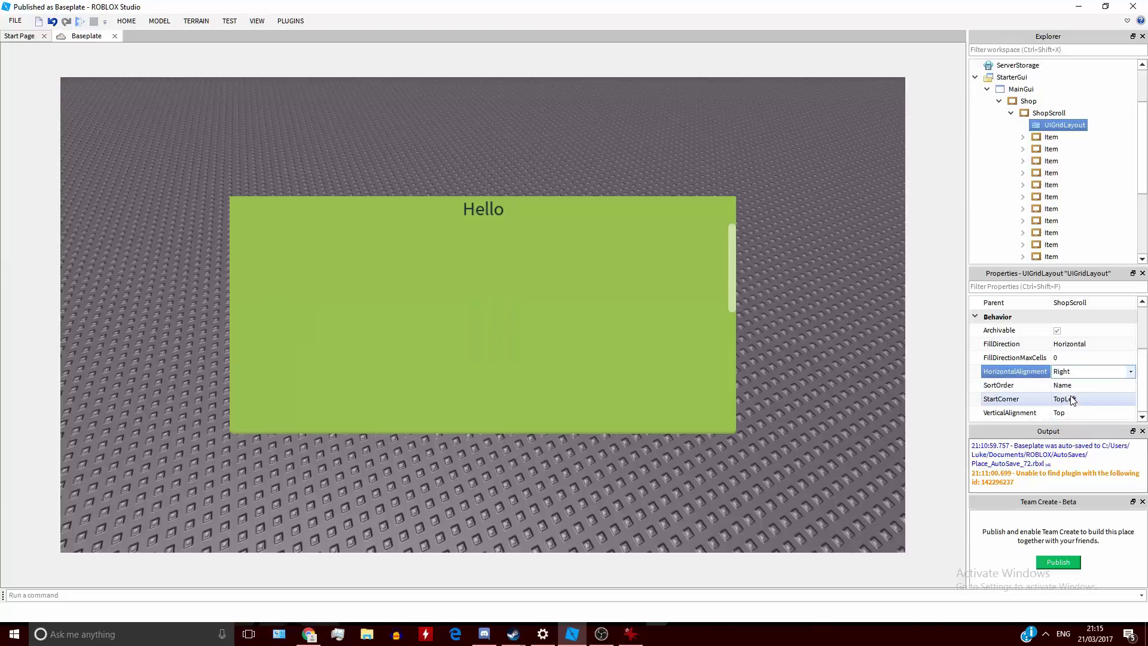
left_click(1079, 372)
left_click(1075, 392)
Try Vertical as the UIGridLayout's FillDirection and return it to Horizontal
left_click(1076, 344)
left_click(1077, 344)
left_click(1085, 362)
left_click(1089, 349)
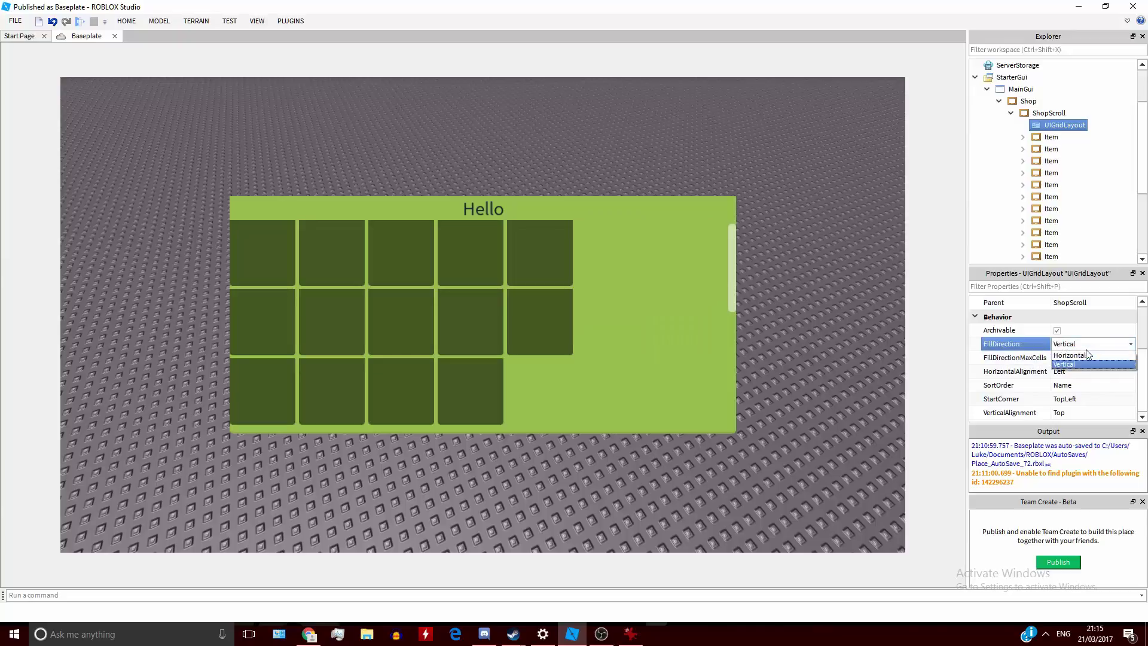
left_click(1089, 349)
left_click(1089, 349)
left_click(1089, 349)
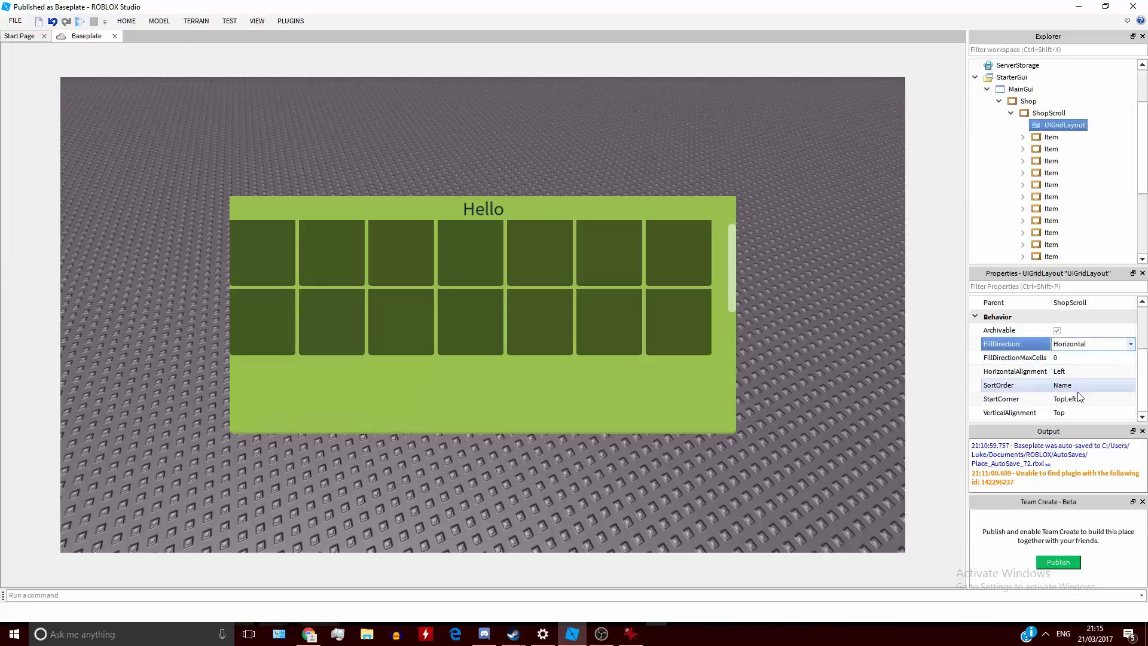
left_click(1080, 386)
left_click(1080, 386)
left_click(1079, 389)
Set the UIGridLayout's FillDirection to Vertical
left_click(1079, 344)
left_click(1080, 344)
left_click(1084, 356)
left_click(1083, 345)
left_click(1086, 360)
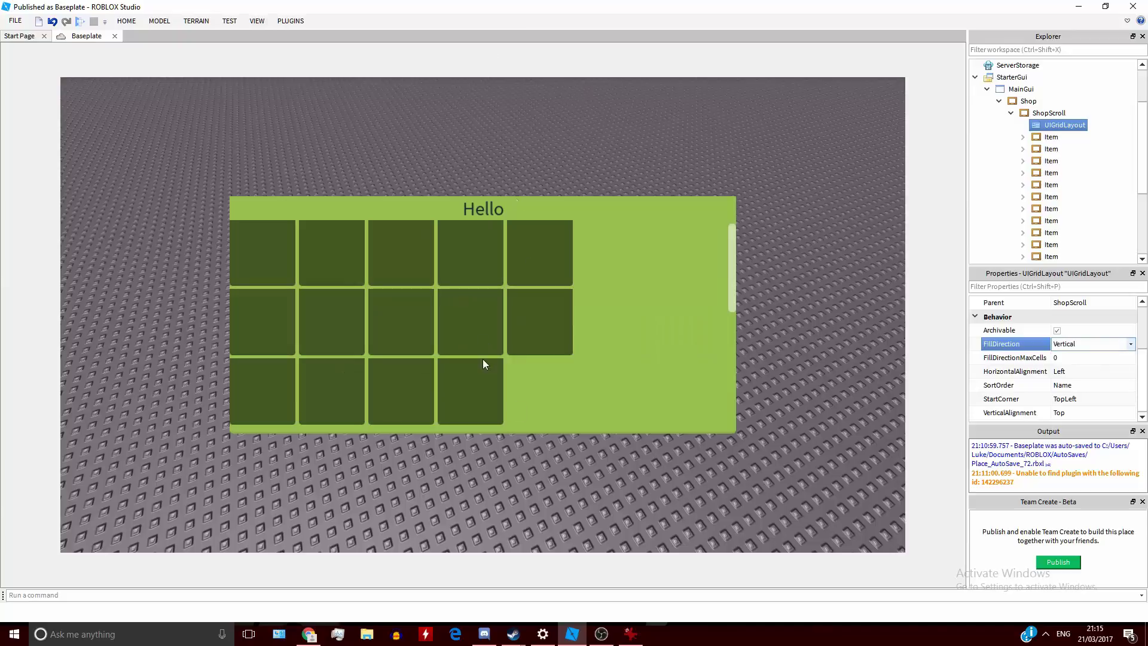
Duplicate the first Item frame until ShopScroll holds 21 items in three full rows of seven
left_click(1090, 137)
key("ctrl+d")
key("ctrl+d")
key("ctrl+d")
key("ctrl+d")
key("ctrl+d")
key("ctrl+d")
key("ctrl+d")
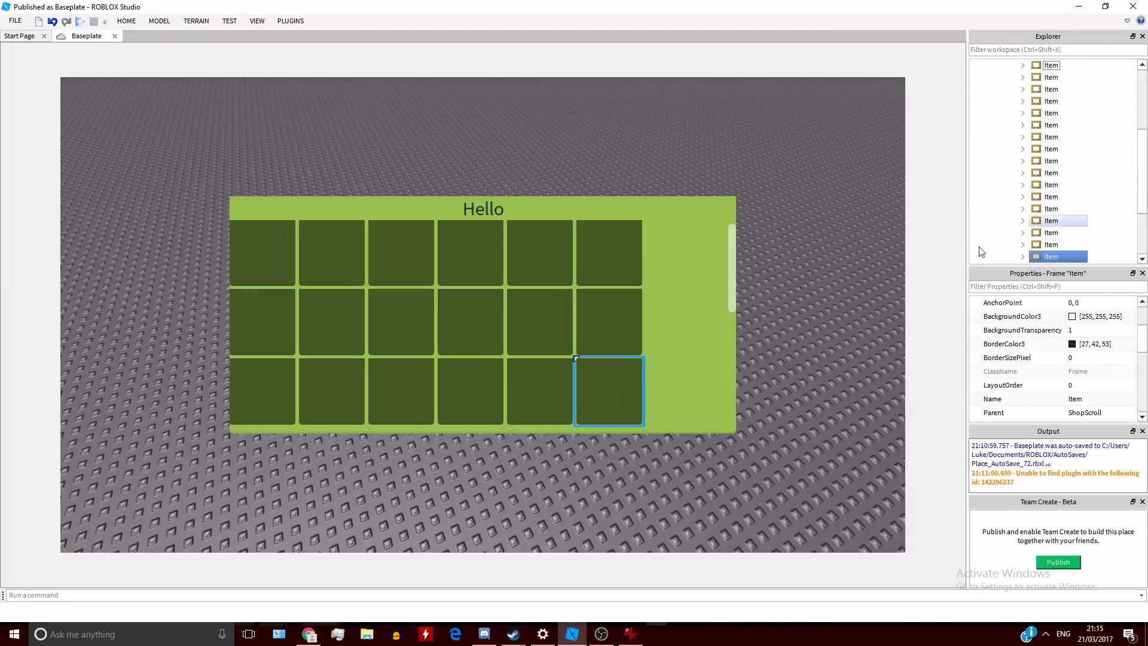
left_click(851, 338)
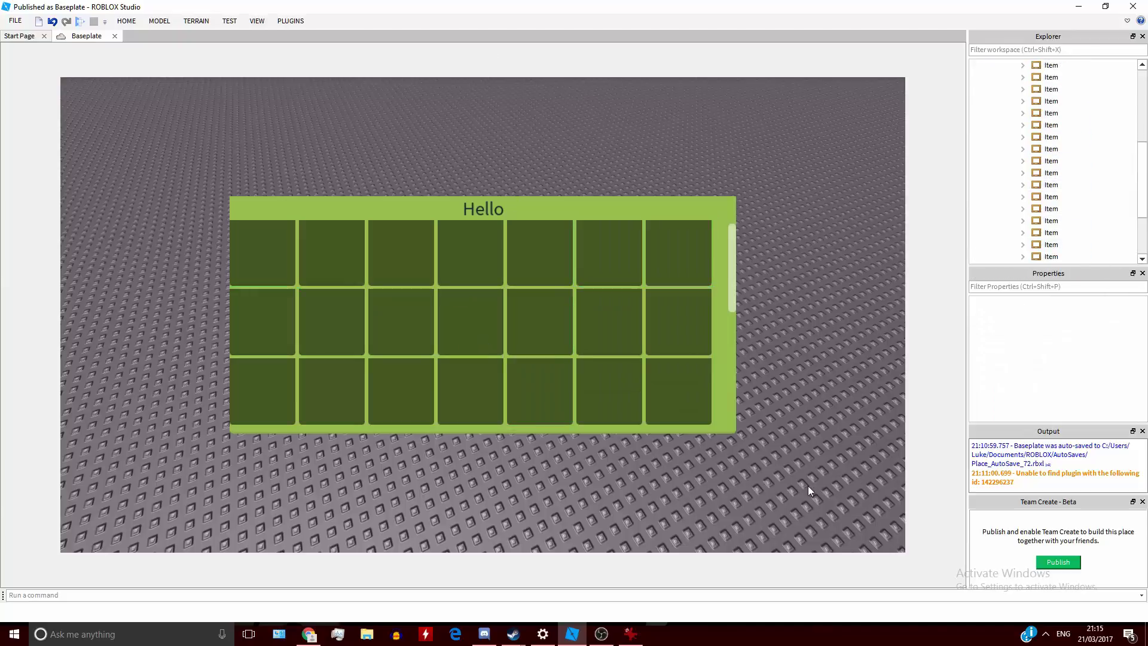
Set the UIGridLayout's FillDirection to Horizontal
scroll(1057, 217, "up", 5)
scroll(1056, 198, "down", 4)
scroll(1056, 179, "up", 3)
left_click(1065, 125)
left_click(1085, 345)
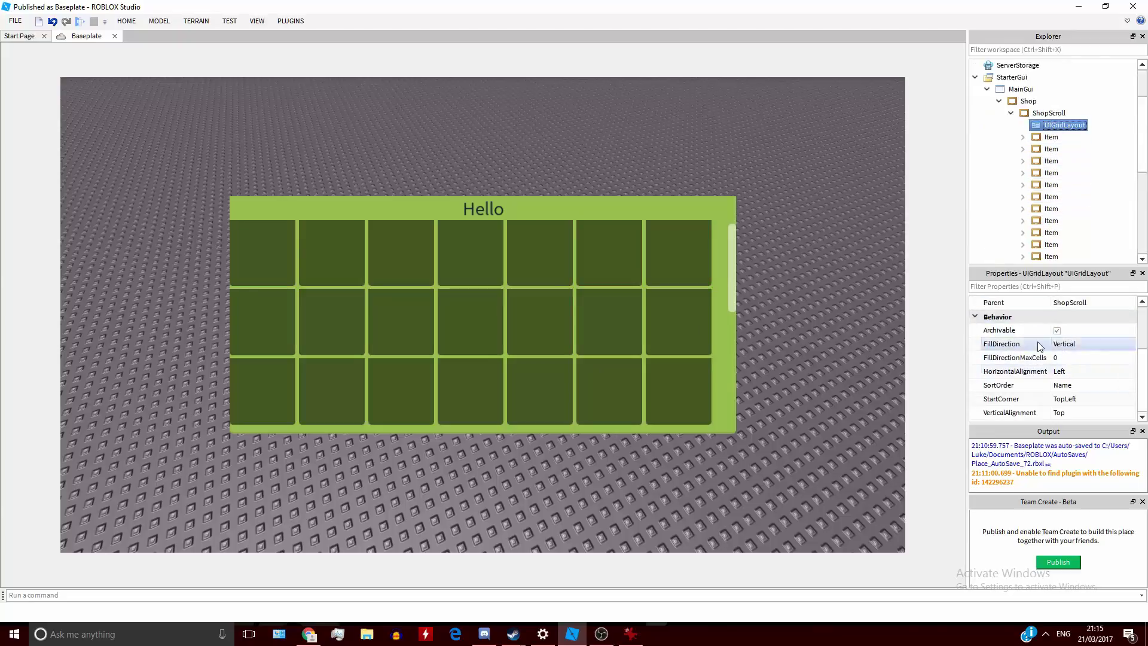
left_click(1087, 347)
left_click(1086, 363)
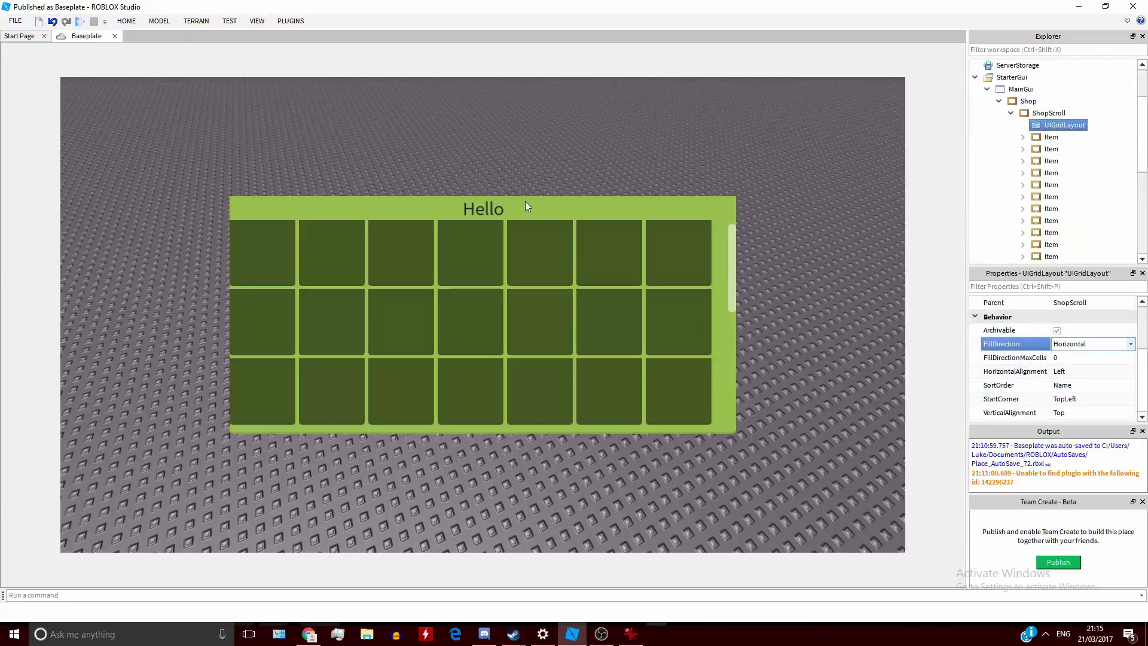
Delete Item frames from ShopScroll until 13 remain in the grid
left_click(401, 245)
left_click(1071, 245, "shift")
key("Delete")
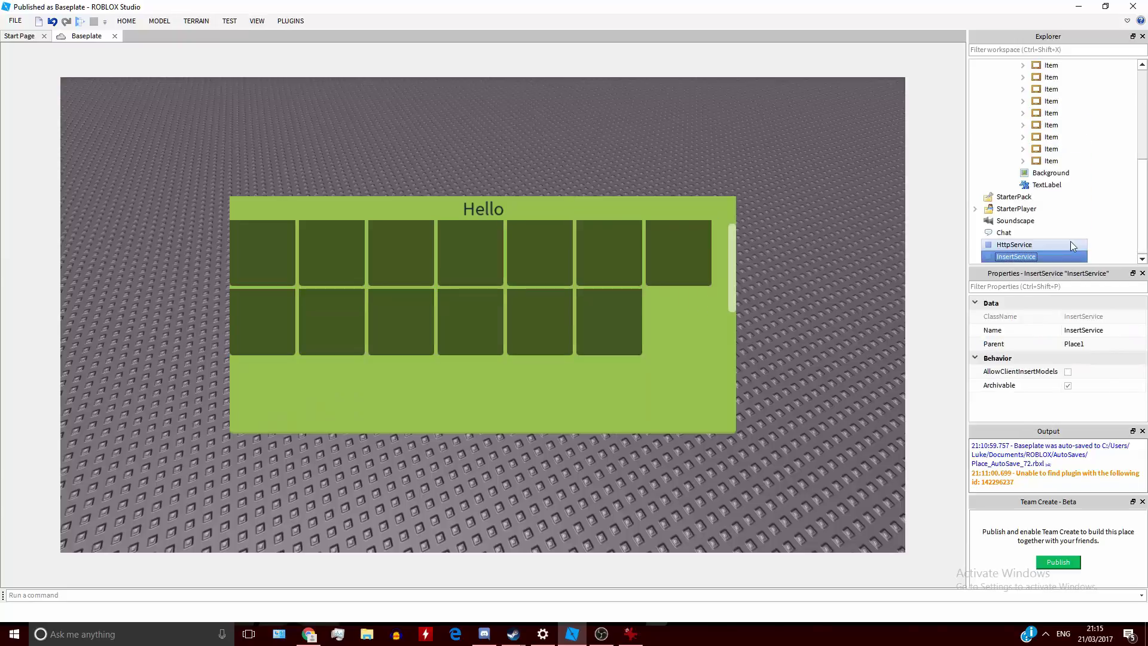
Duplicate the last Item frame until ShopScroll holds 28 items, filling a fourth row
left_click(1069, 160)
key("ctrl+d")
key("ctrl+d")
key("ctrl+d")
key("ctrl+d")
key("ctrl+d")
key("ctrl+d")
key("ctrl+d")
key("ctrl+d")
key("ctrl+d")
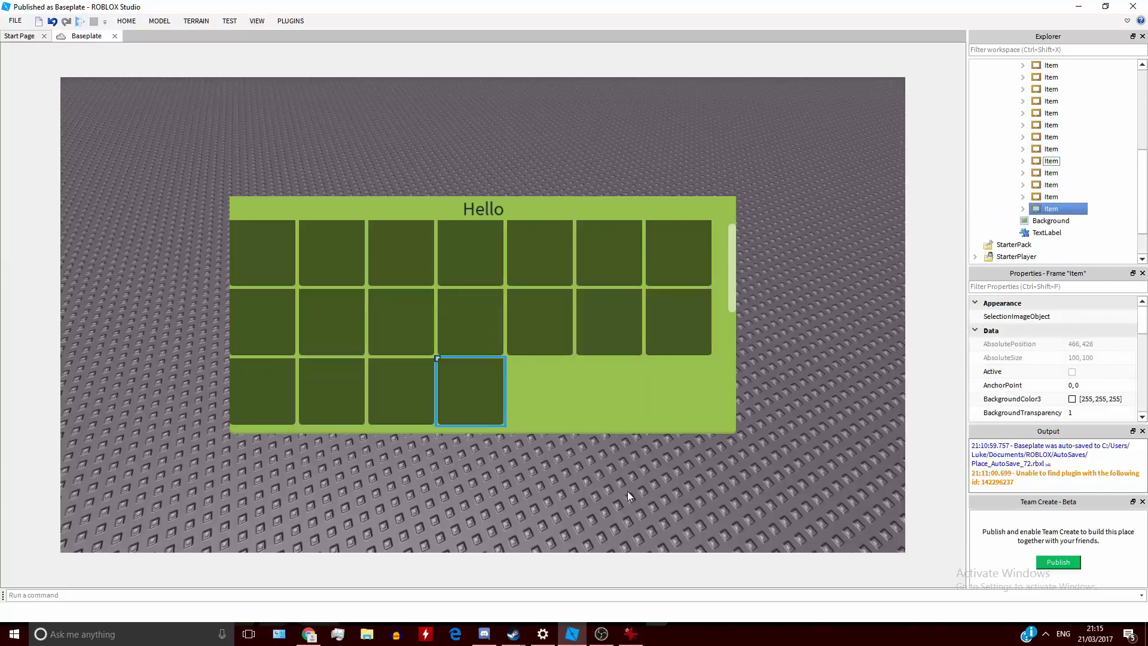
key("ctrl+d")
key("ctrl+d")
key("ctrl+d")
key("ctrl+d")
key("ctrl+d")
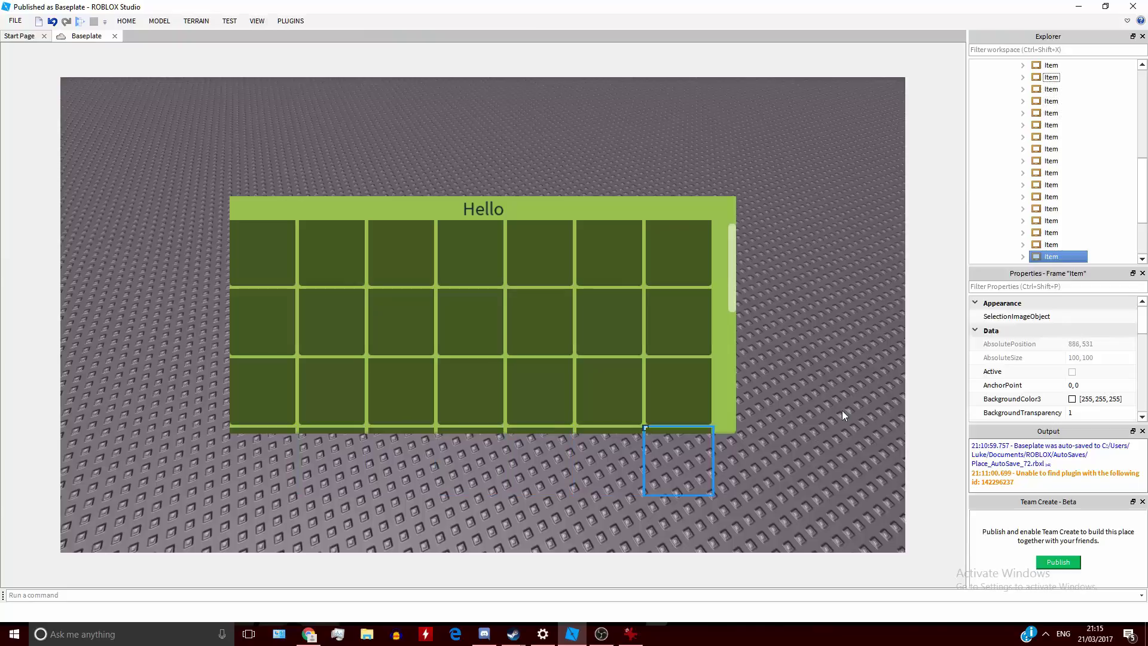
Undo the extra Item duplications until ShopScroll holds 21 items in three rows
key("ctrl+z")
key("ctrl+z")
key("ctrl+z")
key("ctrl+z")
key("ctrl+z")
key("ctrl+z")
key("ctrl+z")
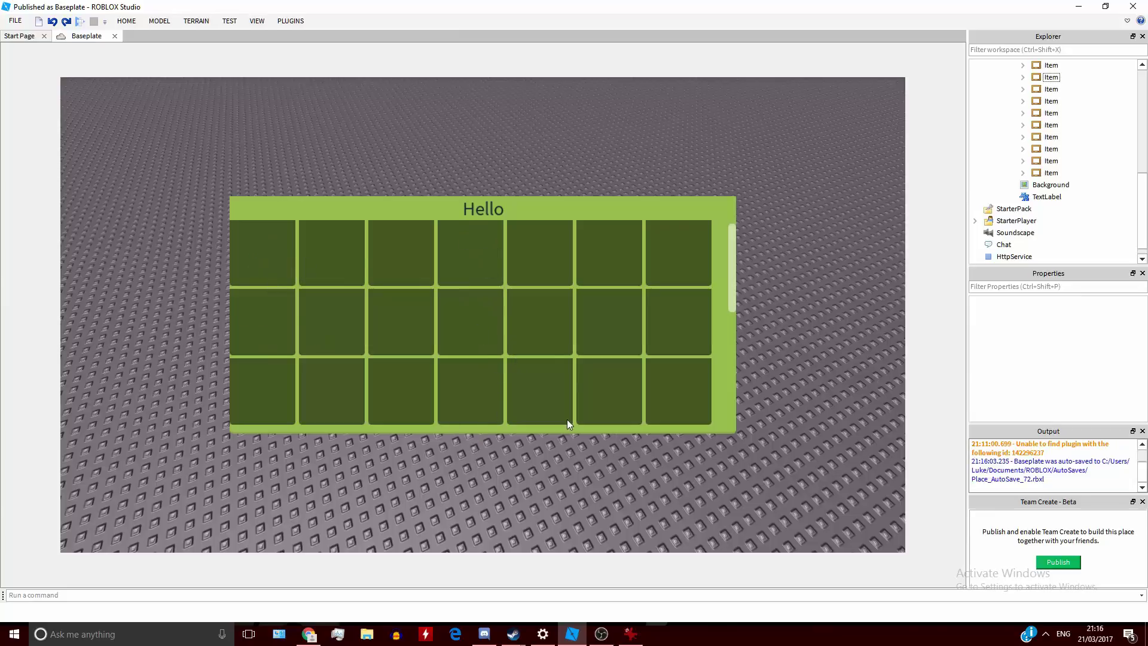
Examine the UIGridLayout's appearance and behavior properties and the contents of the first Item frame
scroll(1008, 167, "up", 3)
left_click(1051, 78)
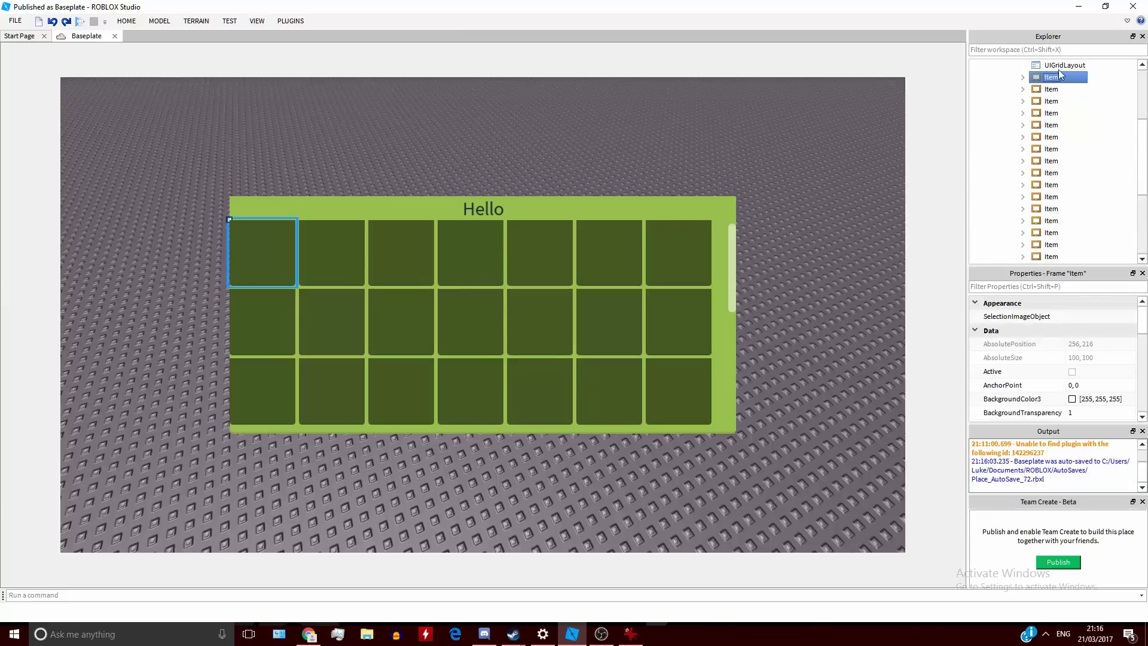
left_click(1060, 66)
scroll(1086, 335, "down", 3)
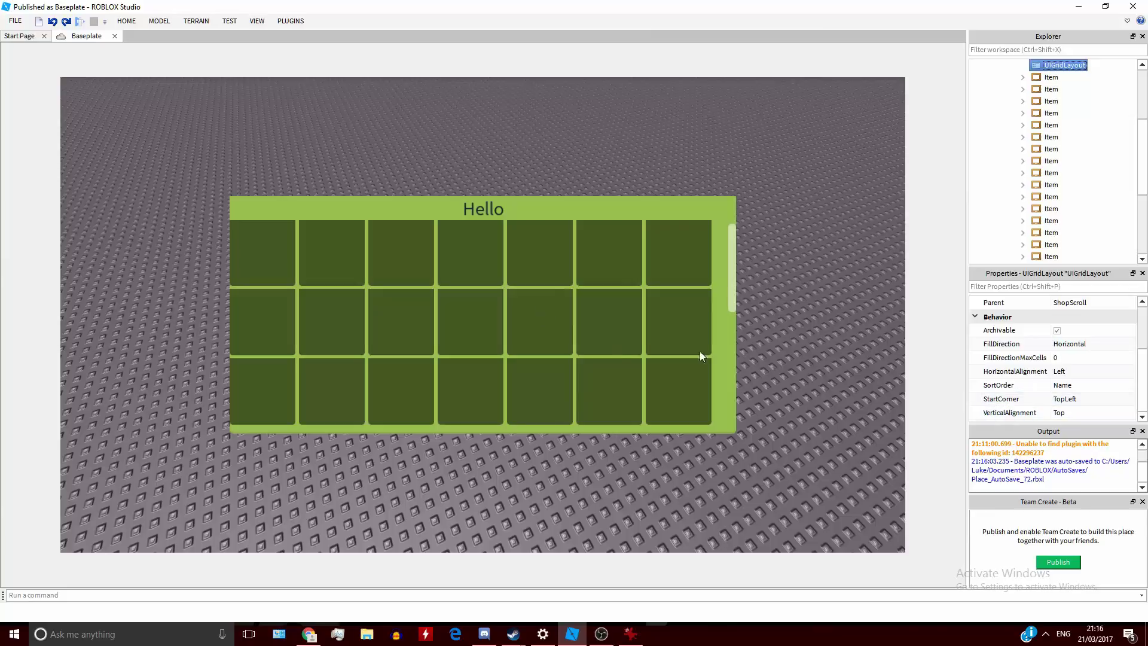
scroll(1124, 151, "up", 4)
scroll(1054, 220, "down", 2)
left_click(1104, 147)
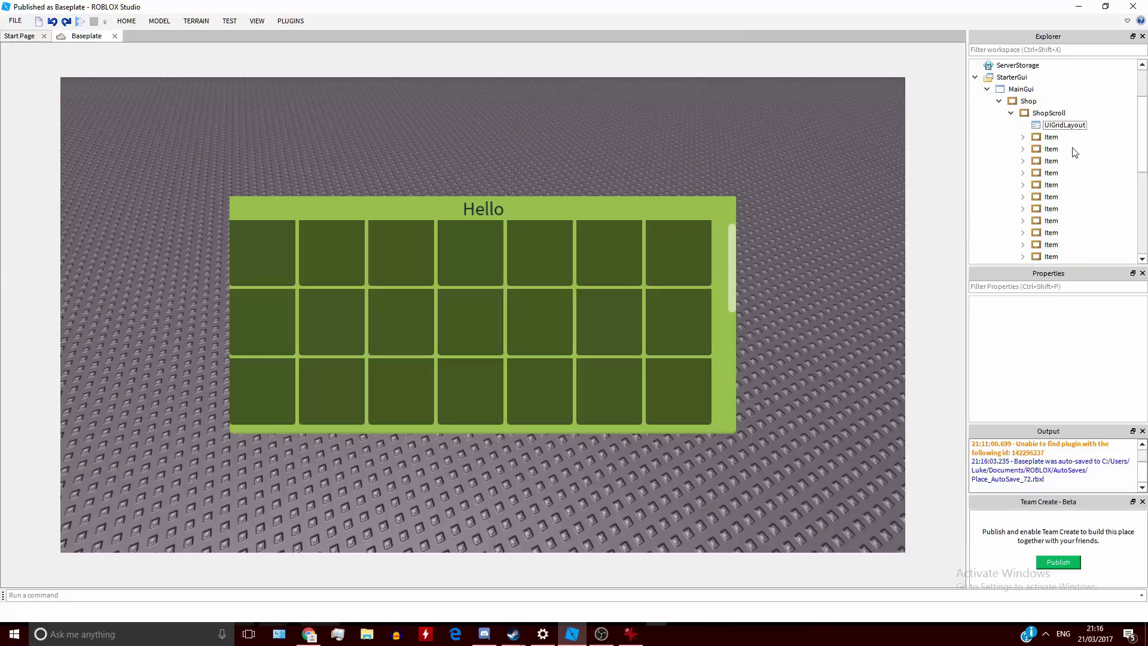
left_click(1023, 137)
left_click(1023, 137)
Set the UIGridLayout's CellPadding to {0.1, 0},{0, 5} so the horizontal gap uses scale instead of offset
left_click(1064, 125)
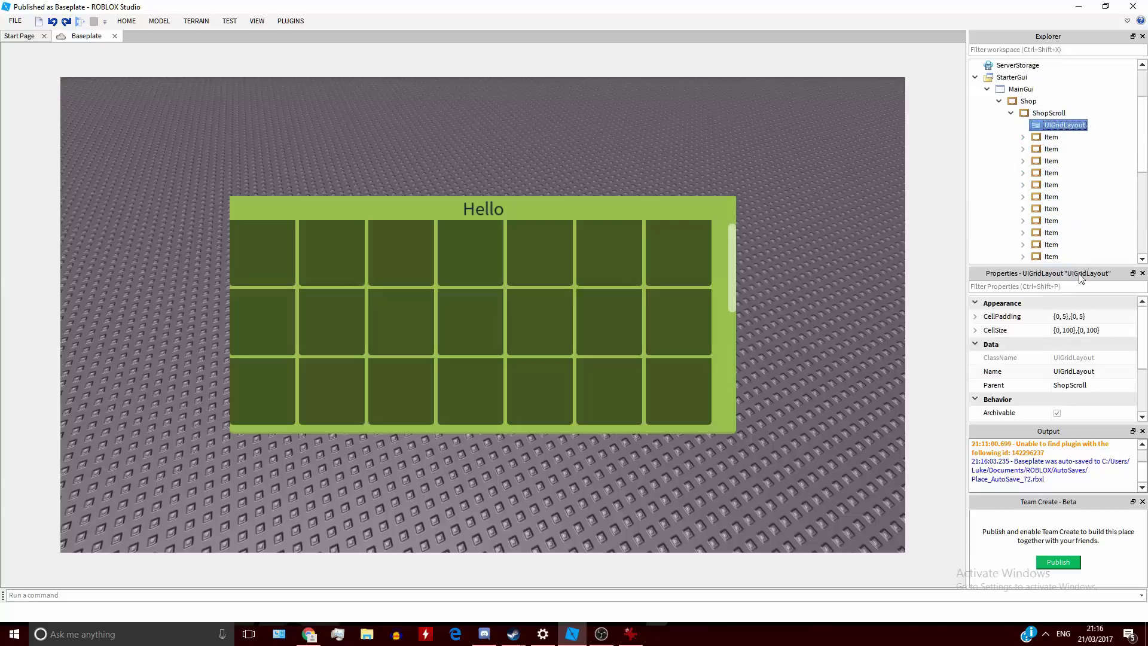
scroll(1092, 361, "down", 3)
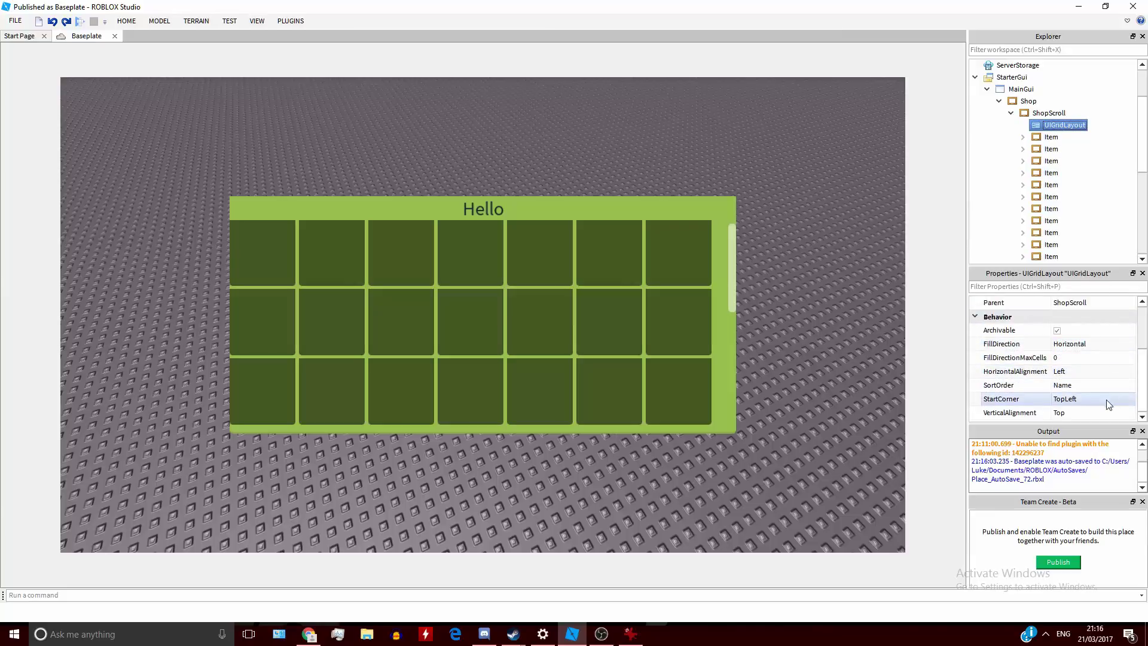
left_click(1093, 355)
scroll(1094, 356, "up", 3)
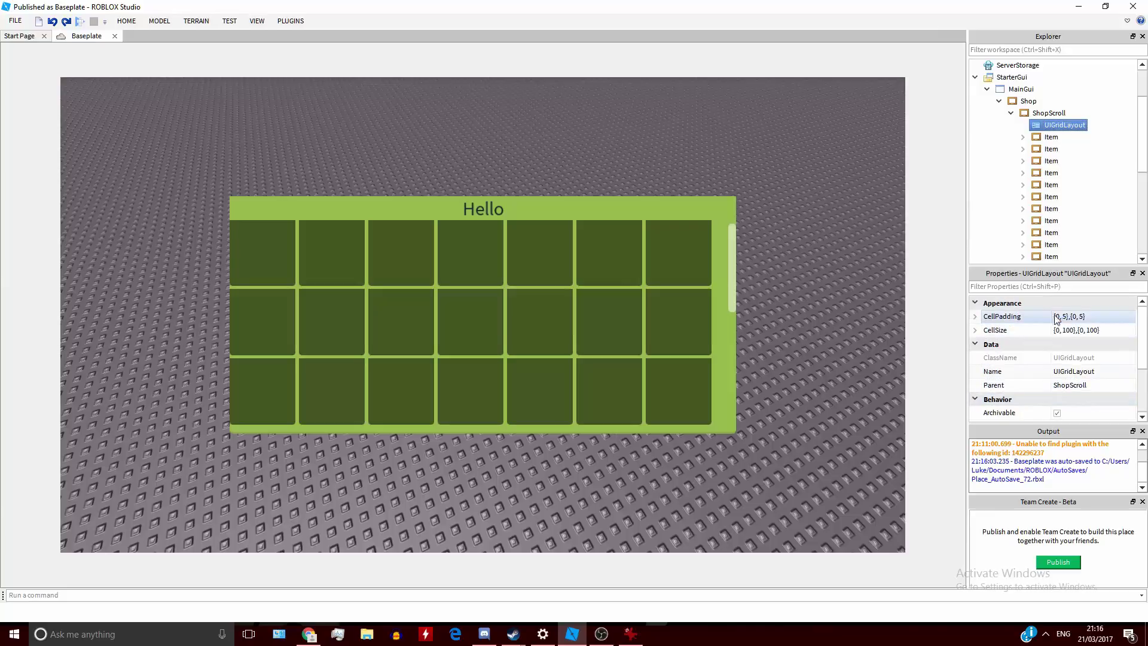
left_click(1055, 315)
left_click(1055, 315)
left_click(1062, 321)
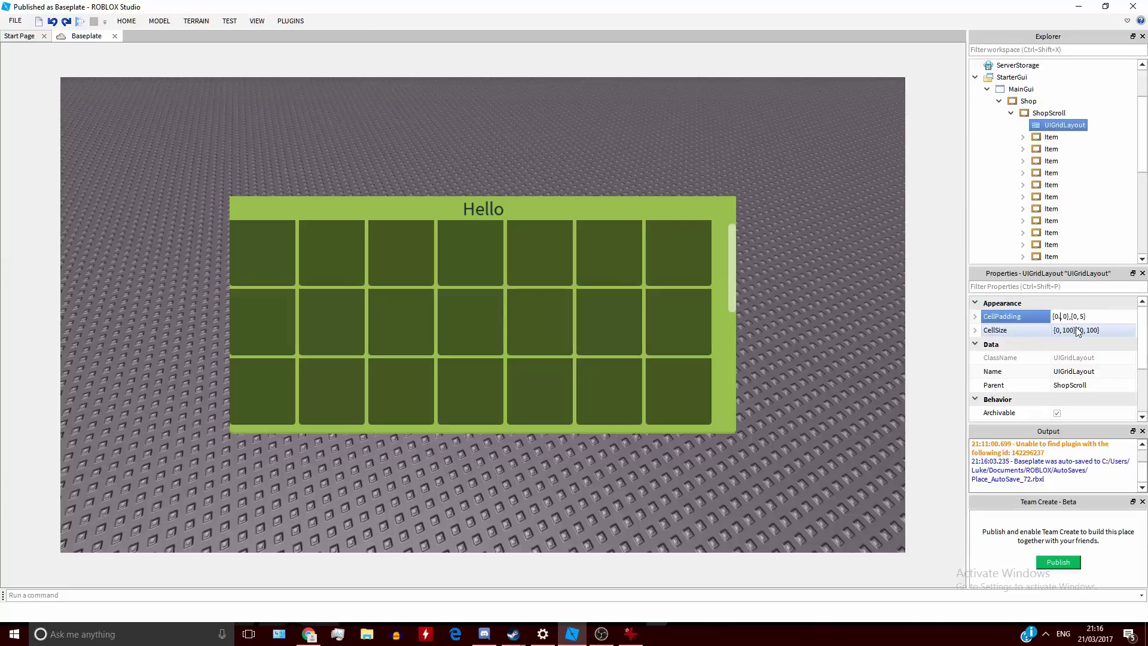
type(".1")
key("Return")
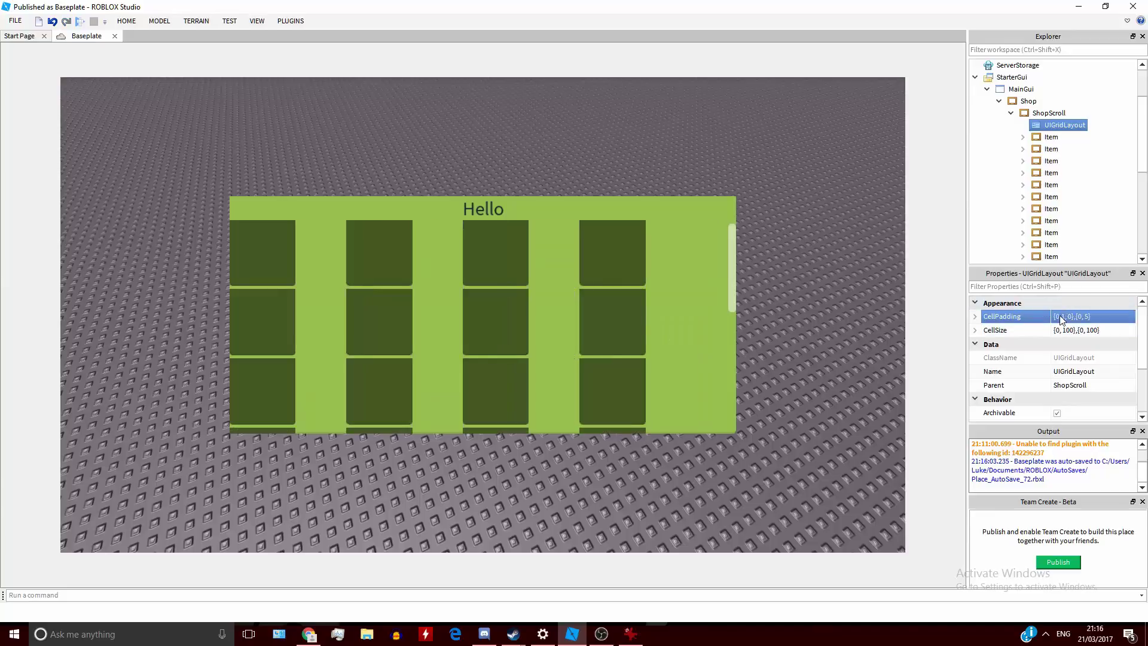
Reduce the UIGridLayout's horizontal cell padding by setting CellPadding to {0.05, 0},{0, 5}
double_click(1063, 318)
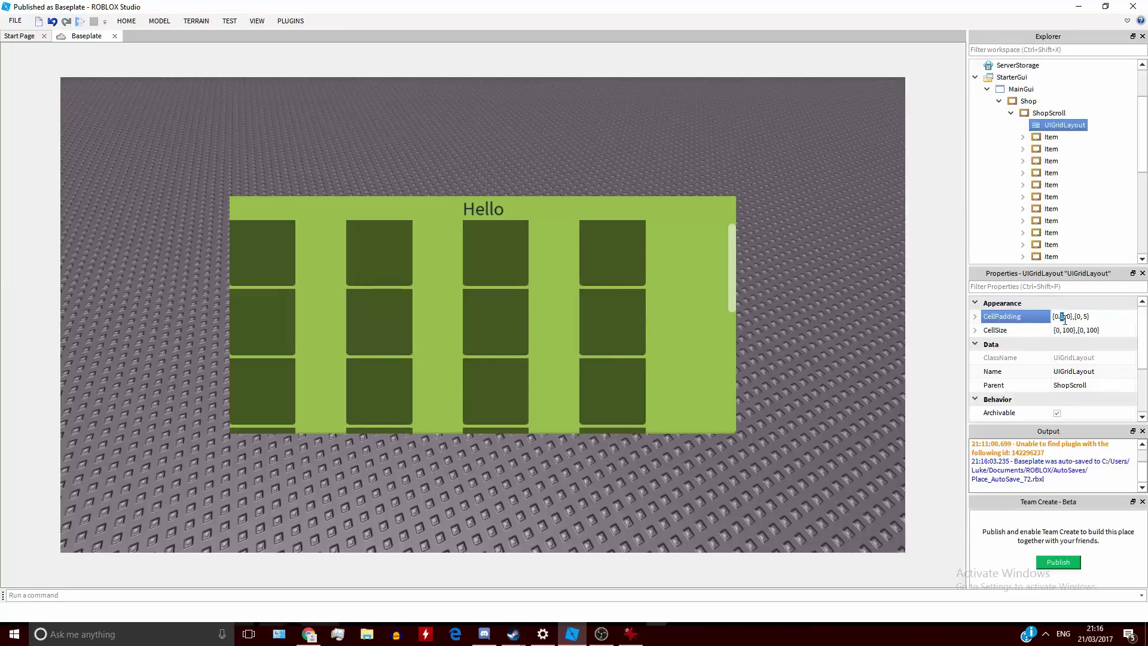
type("05")
key("Return")
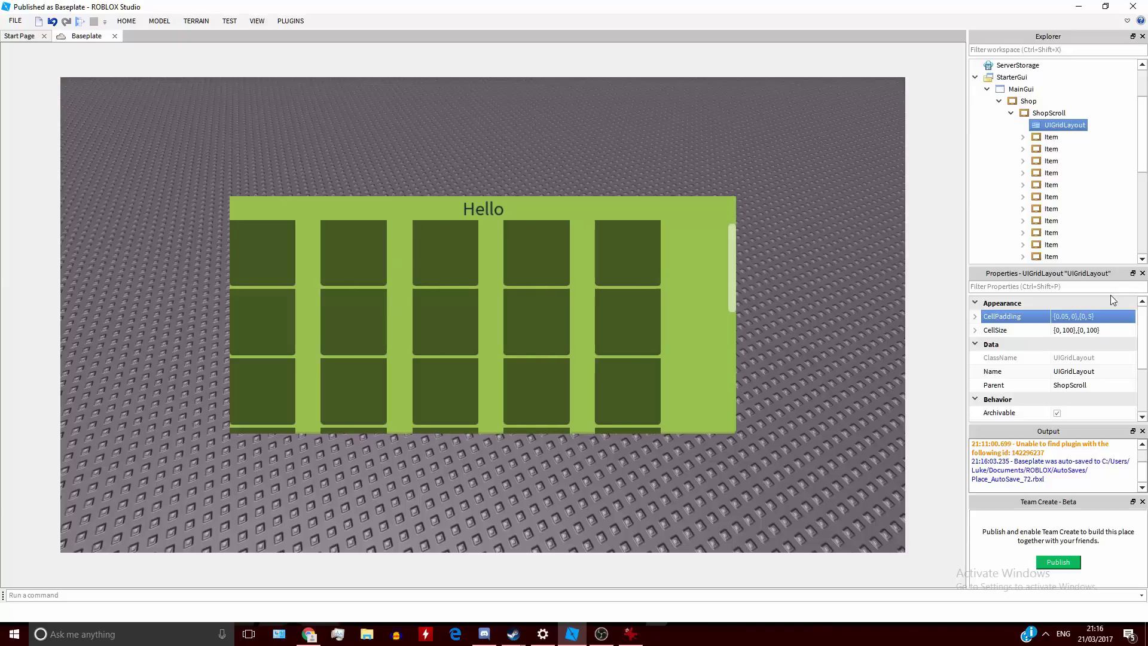
Set both the horizontal and vertical scale of the UIGridLayout's CellPadding to 0.01, giving {0.01, 0},{0.01, 5}
left_click(1063, 317)
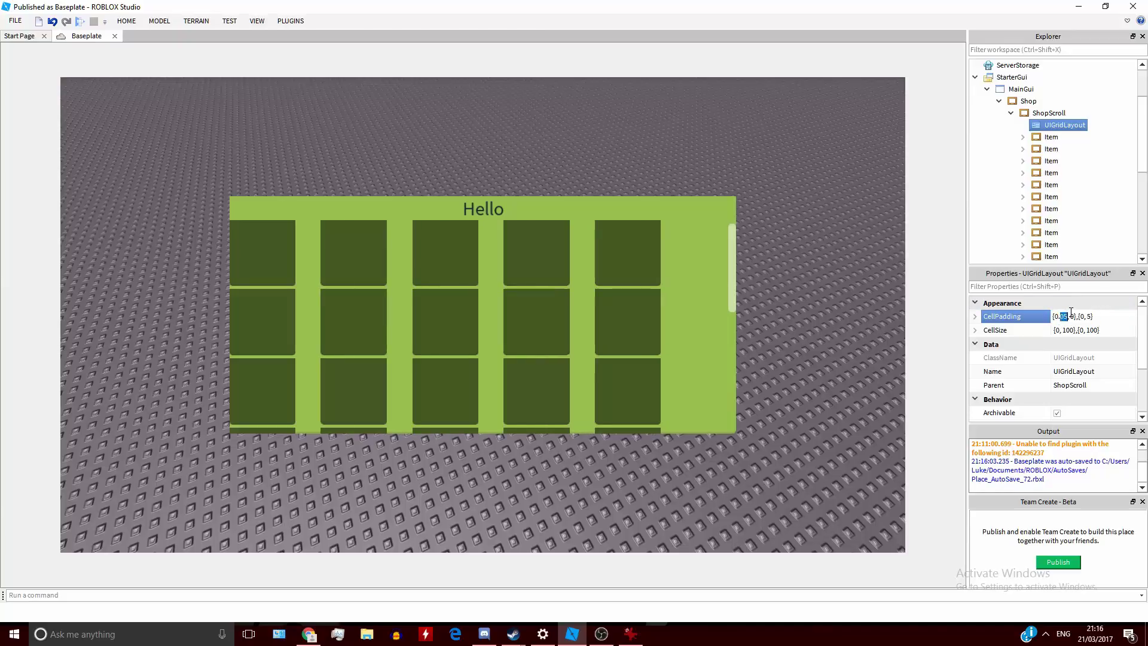
key("Return")
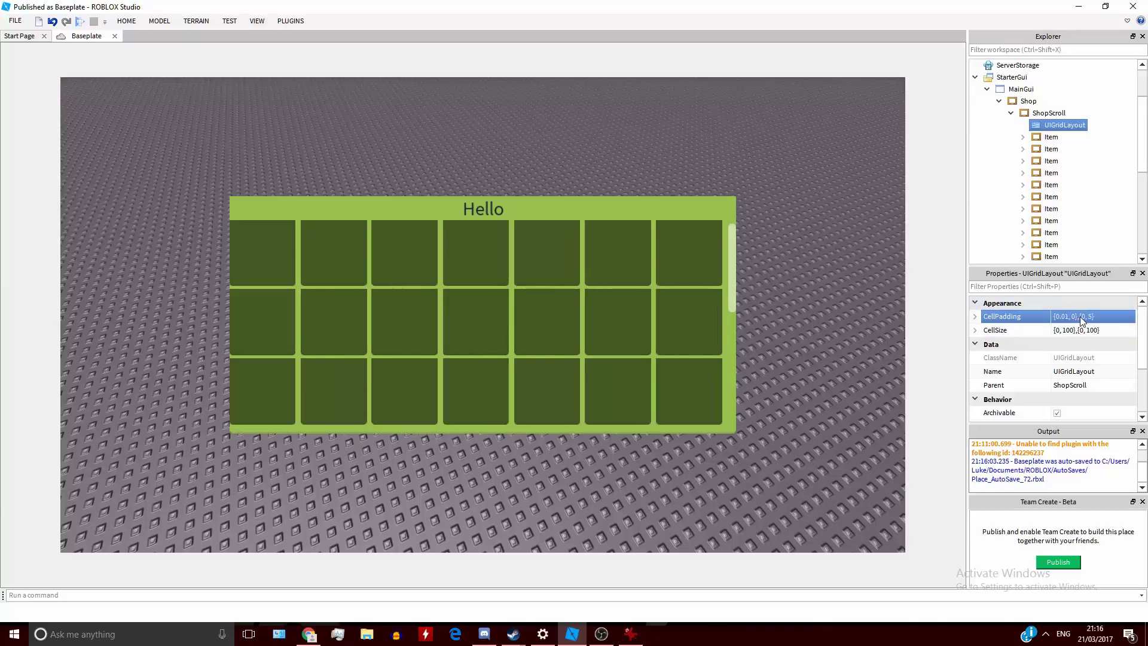
double_click(1083, 317)
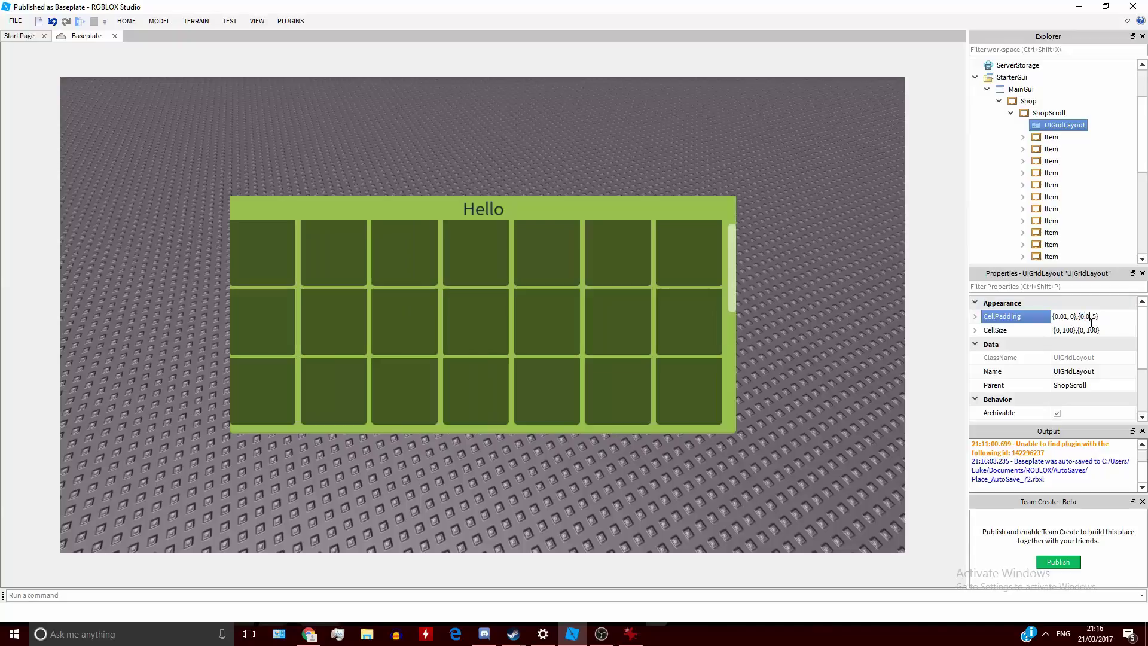
key("Return")
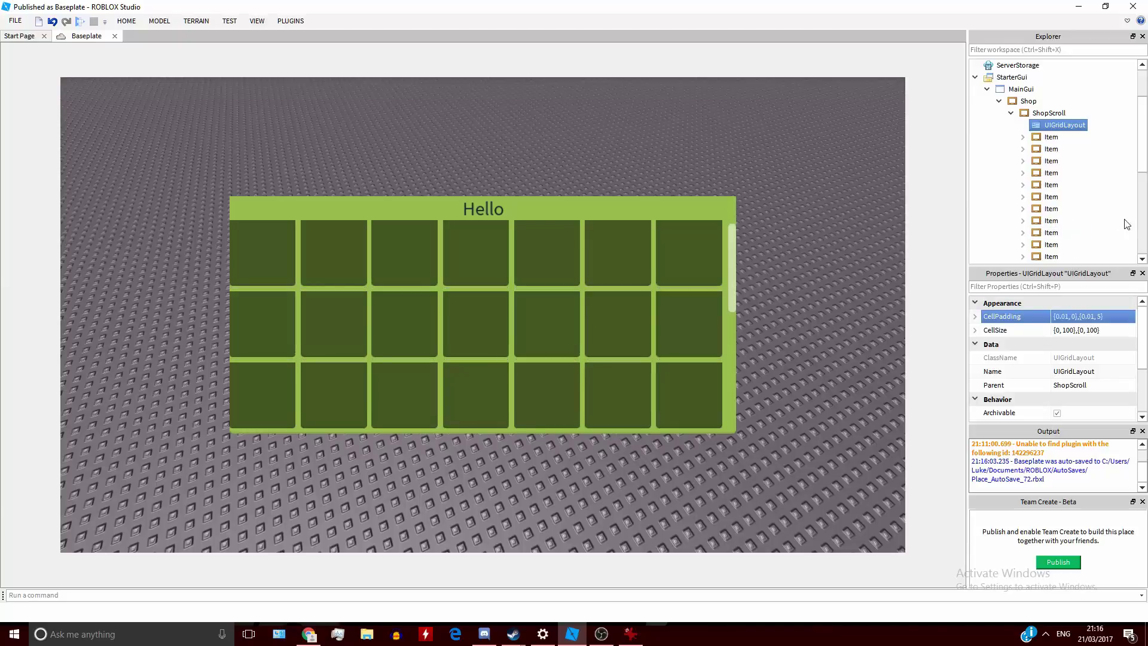
Try setting the UIGridLayout's CellSize to {0, 200},{0, 200} and undo both size changes
double_click(1067, 329)
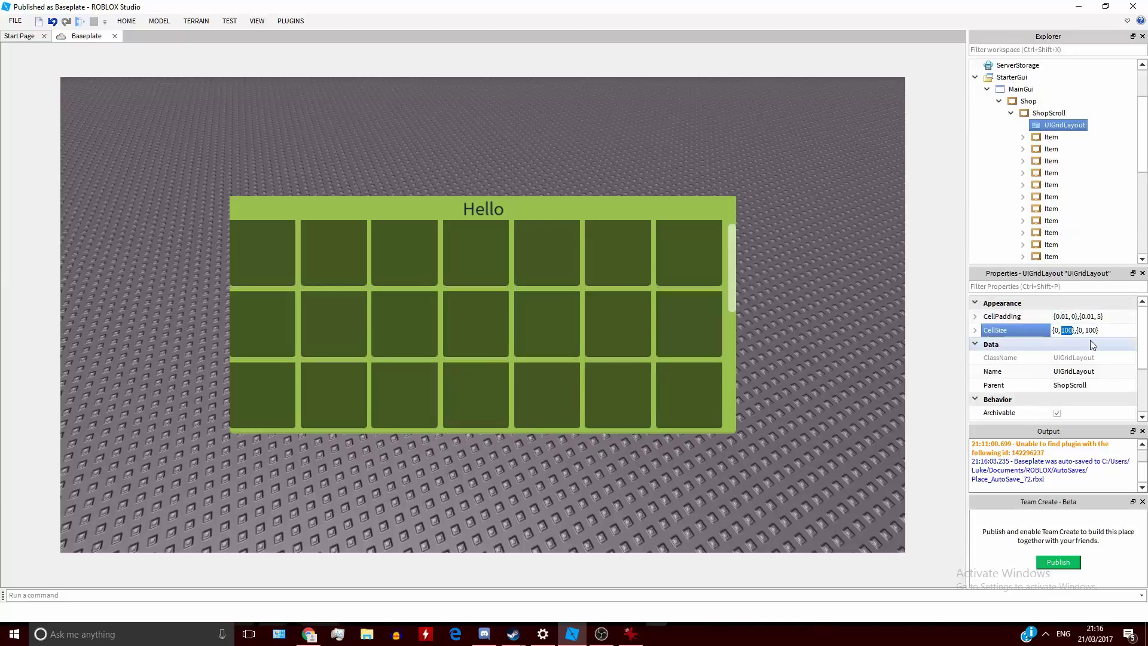
key("Return")
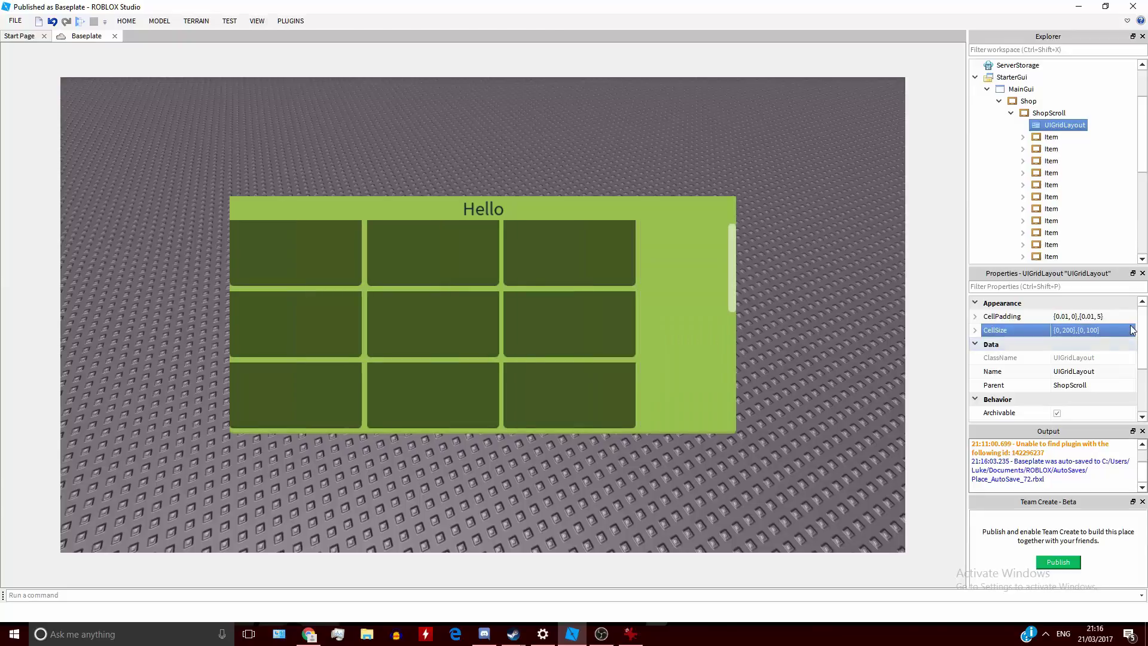
double_click(1092, 329)
type("200")
key("Return")
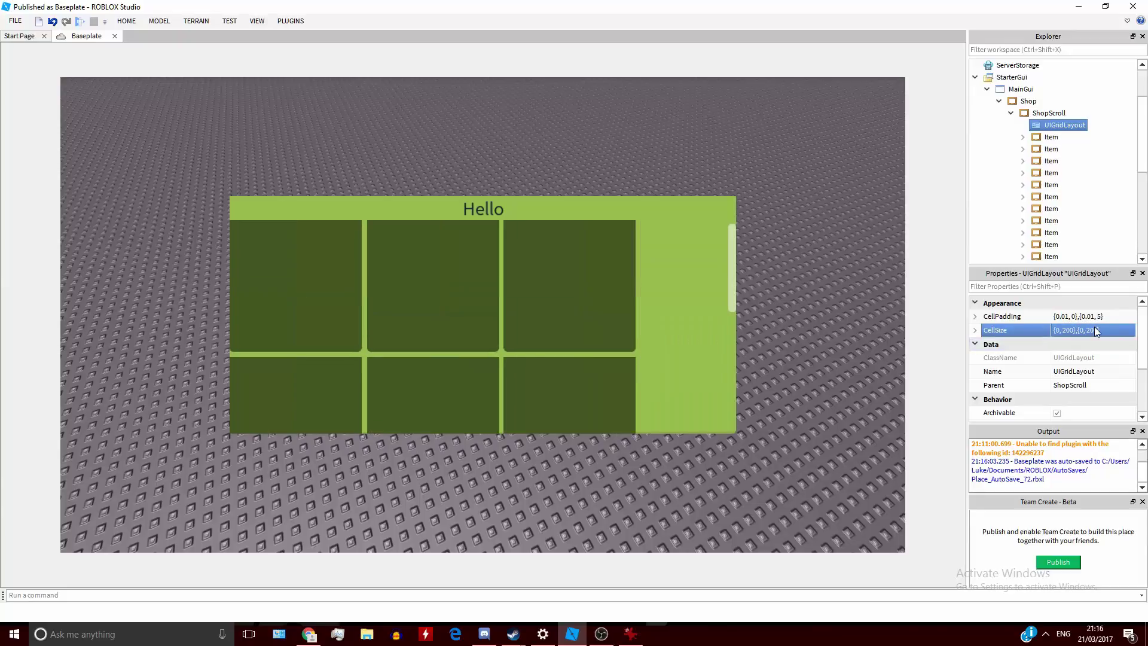
key("ctrl+z")
key("ctrl+z")
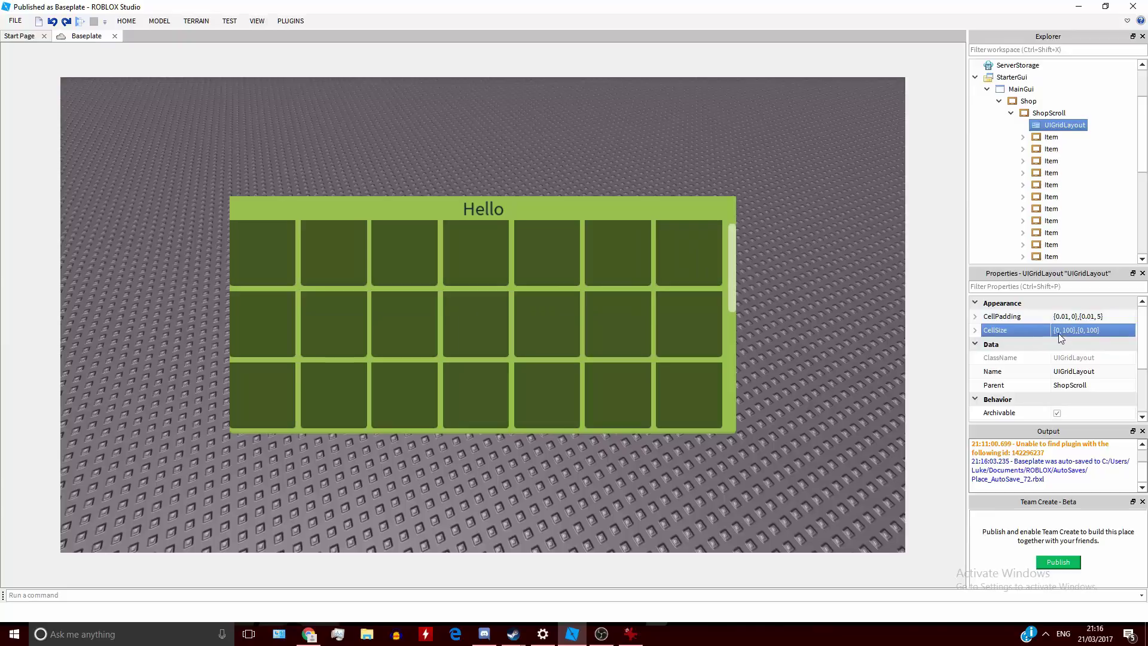
Set both the horizontal and vertical offset of the UIGridLayout's CellSize to 20, giving {0, 20},{0, 20}
double_click(1067, 335)
type("20")
key("Return")
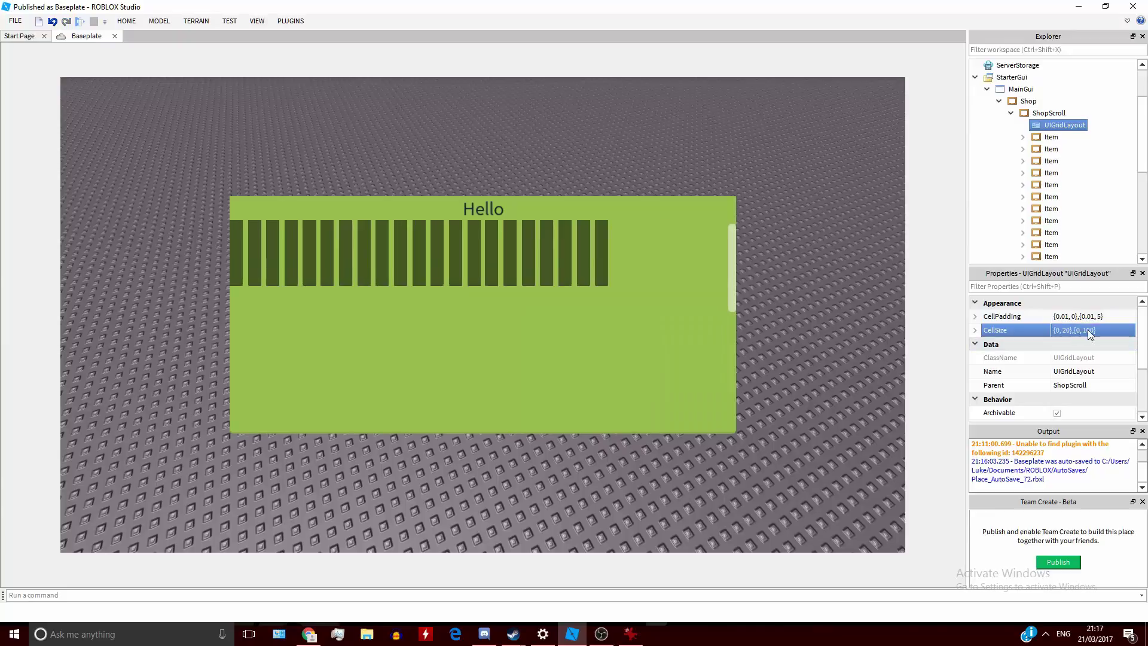
double_click(1087, 330)
type("20")
key("Return")
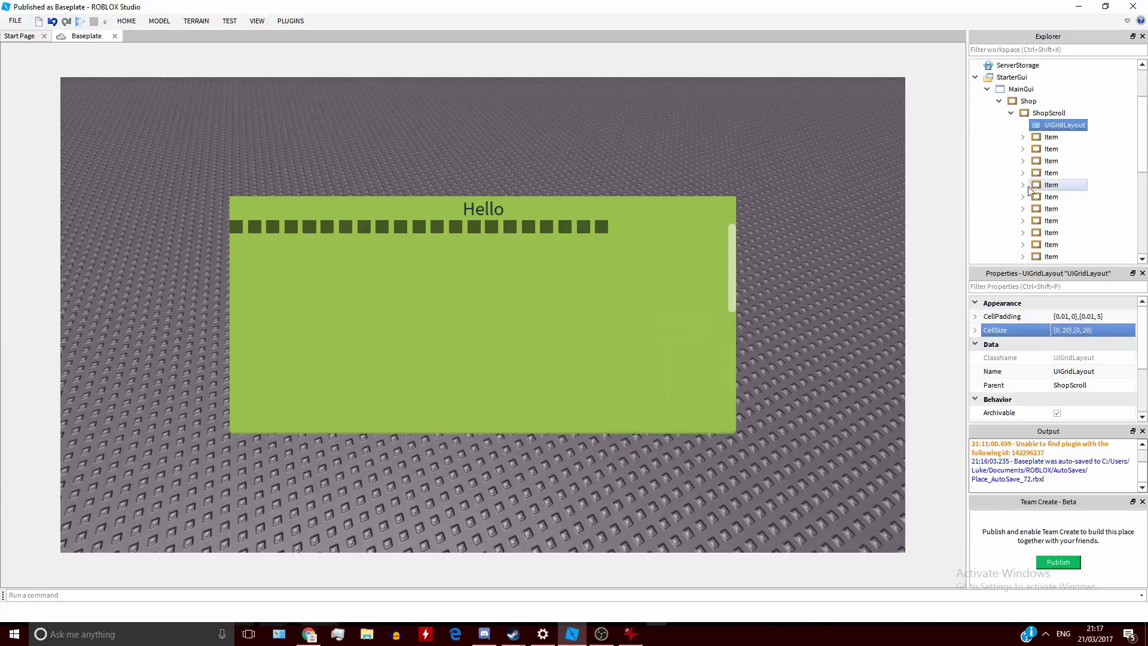
Select the first 15 Item frames in ShopScroll and duplicate them repeatedly until the grid fills the scrolling frame, and clear the selection
left_click(1050, 137)
scroll(1053, 179, "down", 4)
left_click(1050, 160, "shift")
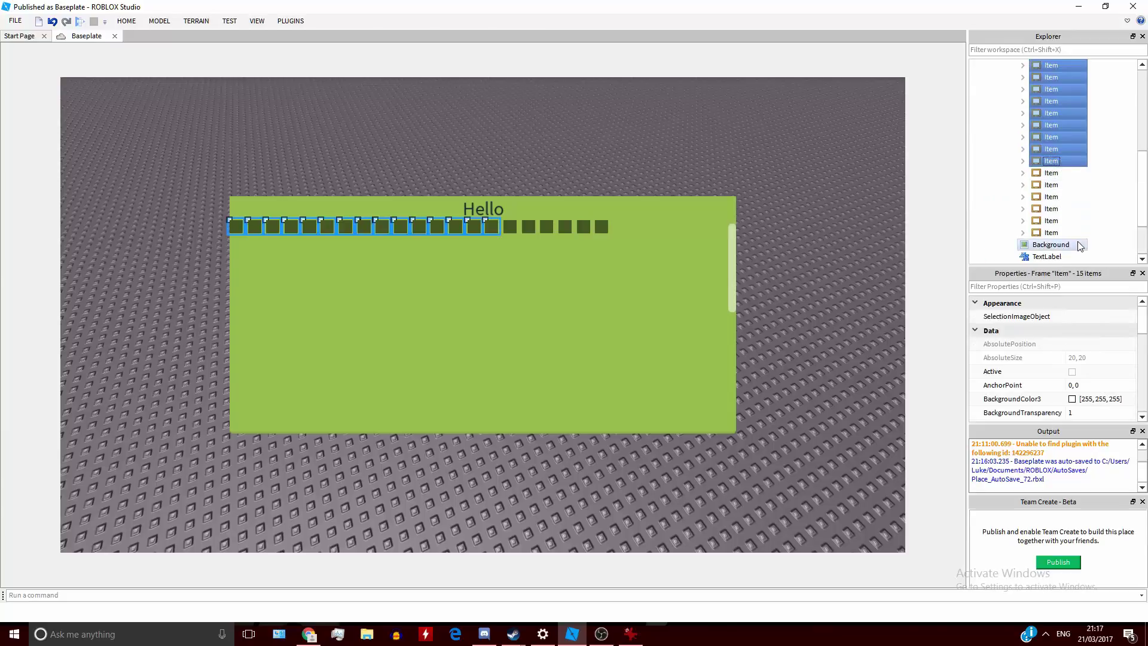
key("ctrl+d")
key("ctrl+d")
key("ctrl+d")
key("ctrl+d")
key("ctrl+d")
key("ctrl+d")
key("ctrl+d")
key("ctrl+d")
key("ctrl+d")
key("ctrl+d")
key("ctrl+d")
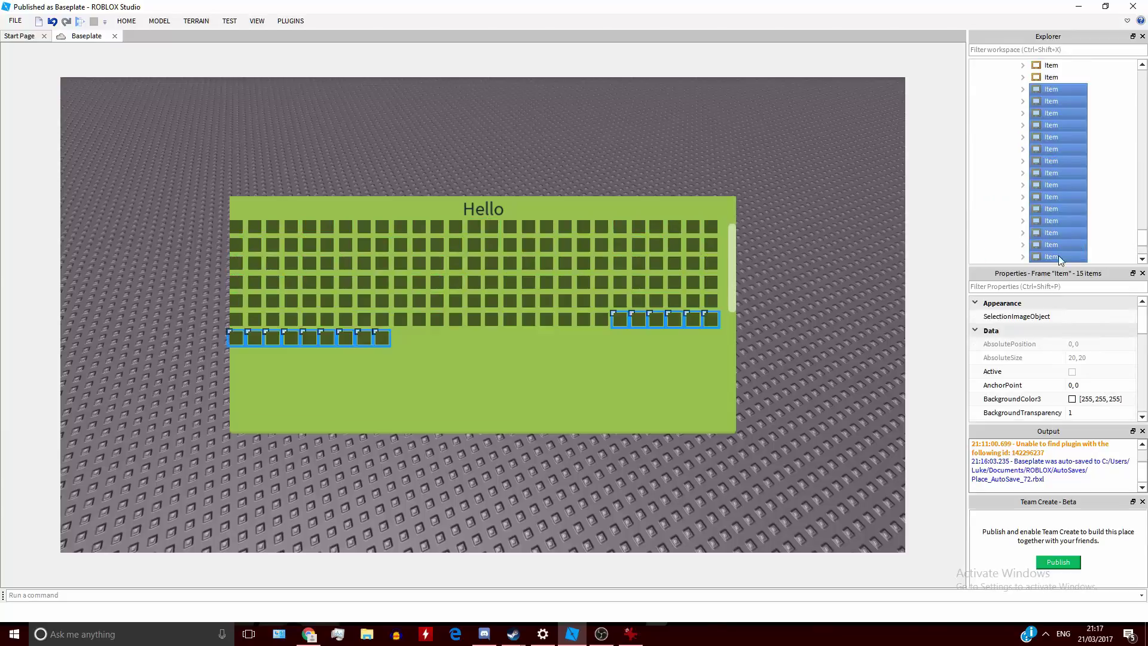
key("ctrl+d")
key("ctrl+d")
key("ctrl+d")
key("ctrl+d")
key("ctrl+d")
key("ctrl+d")
key("ctrl+d")
key("ctrl+d")
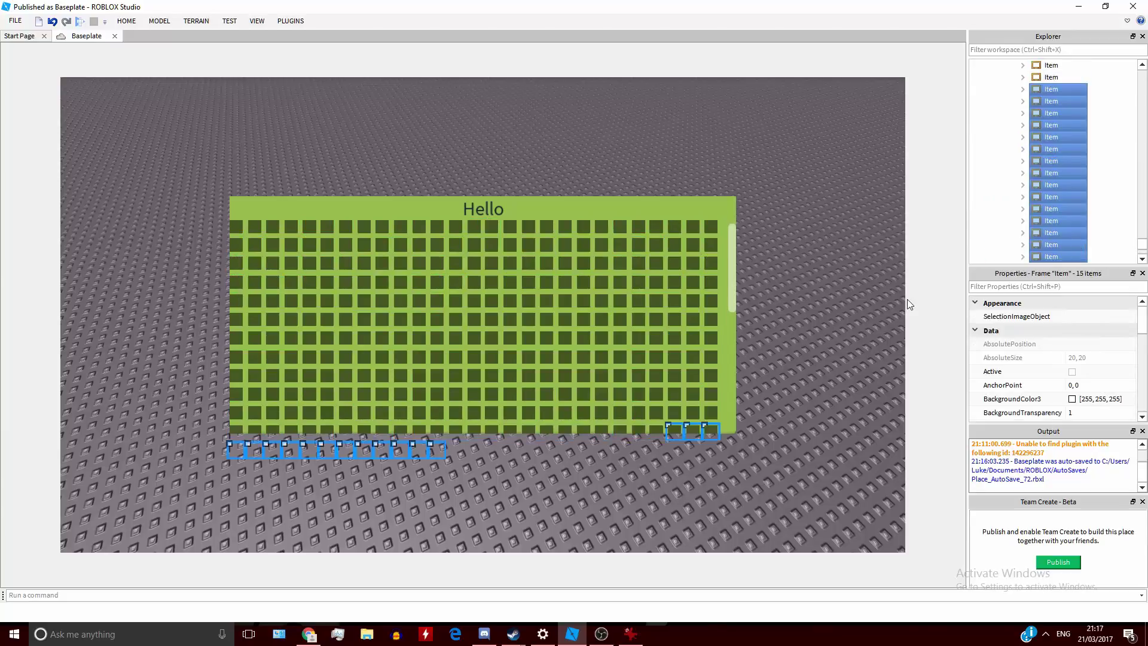
left_click(777, 296)
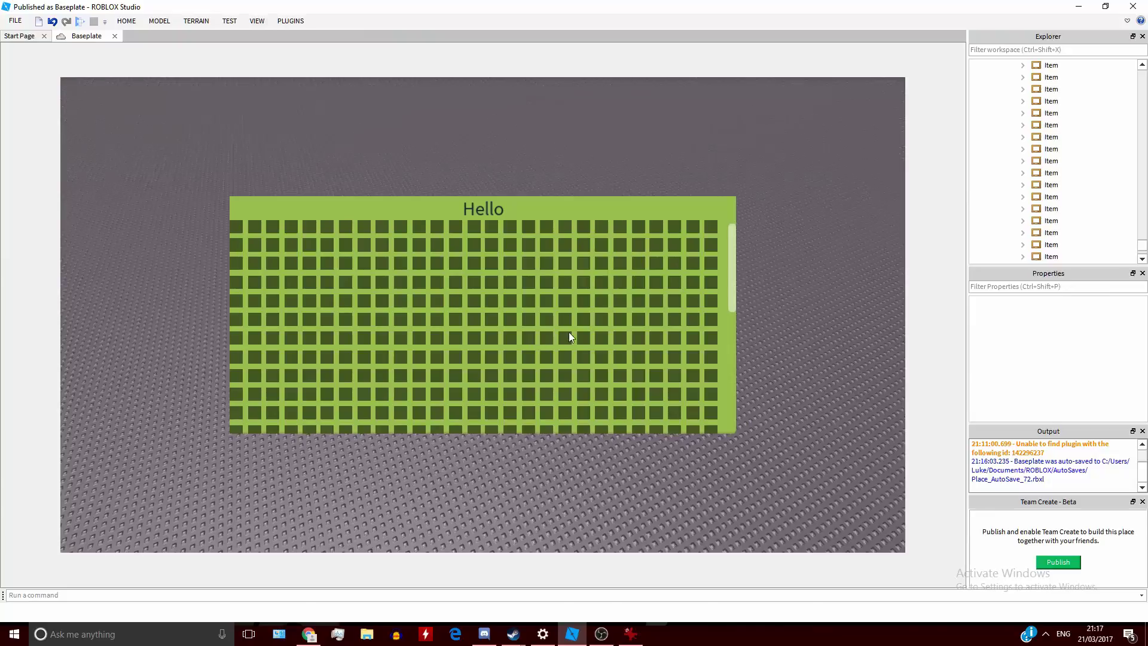
Playtest the place, scroll the shop's item grid down and back up, and stop the test
left_click(80, 21)
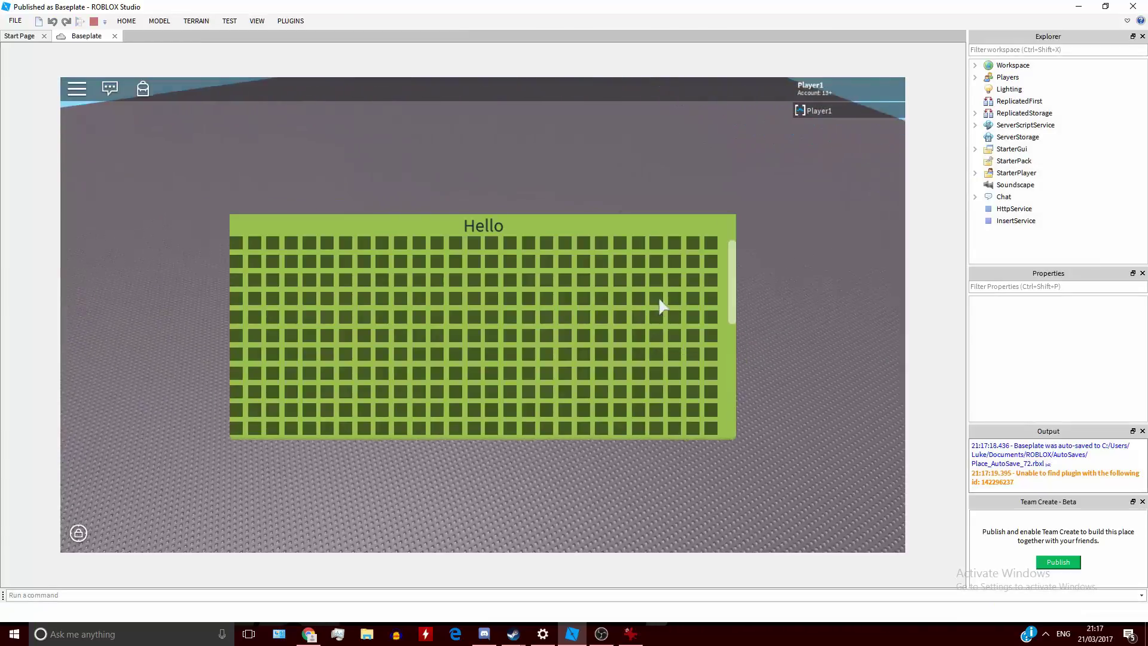
scroll(726, 366, "down", 5)
scroll(725, 366, "up", 5)
left_click(93, 23)
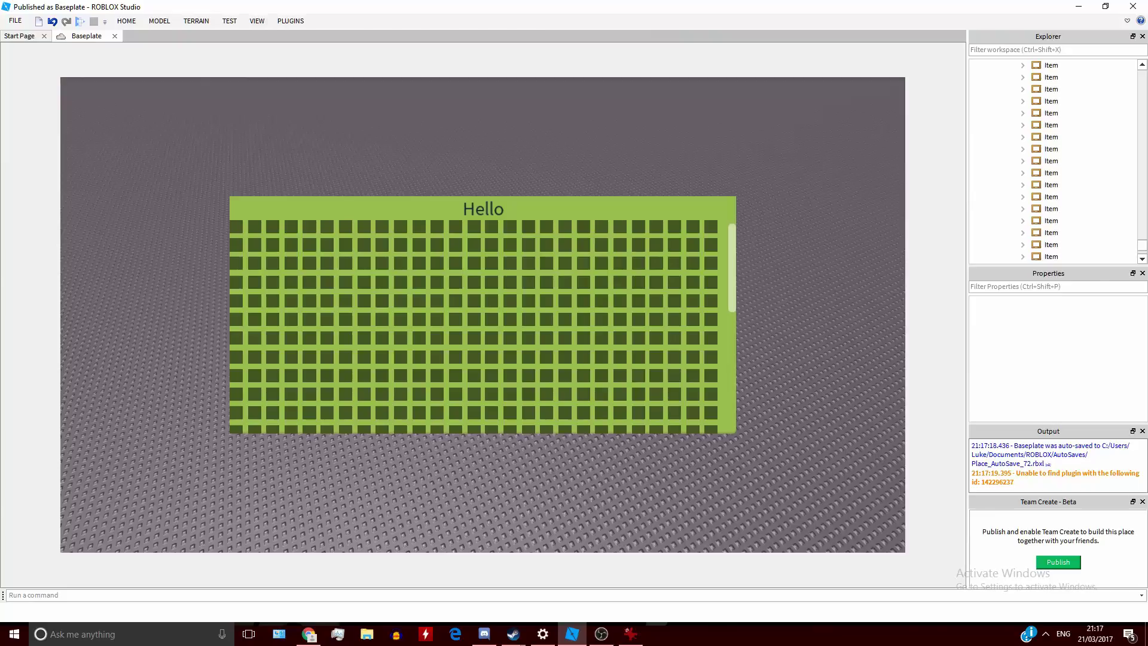
Select a long continuous run of Item frames inside ShopScroll and remove them
left_click(1071, 173)
scroll(1075, 219, "down", 2)
scroll(1067, 187, "up", 10)
scroll(1074, 133, "up", 10)
left_click(1084, 184)
scroll(1083, 120, "down", 8)
left_click(1069, 209, "shift")
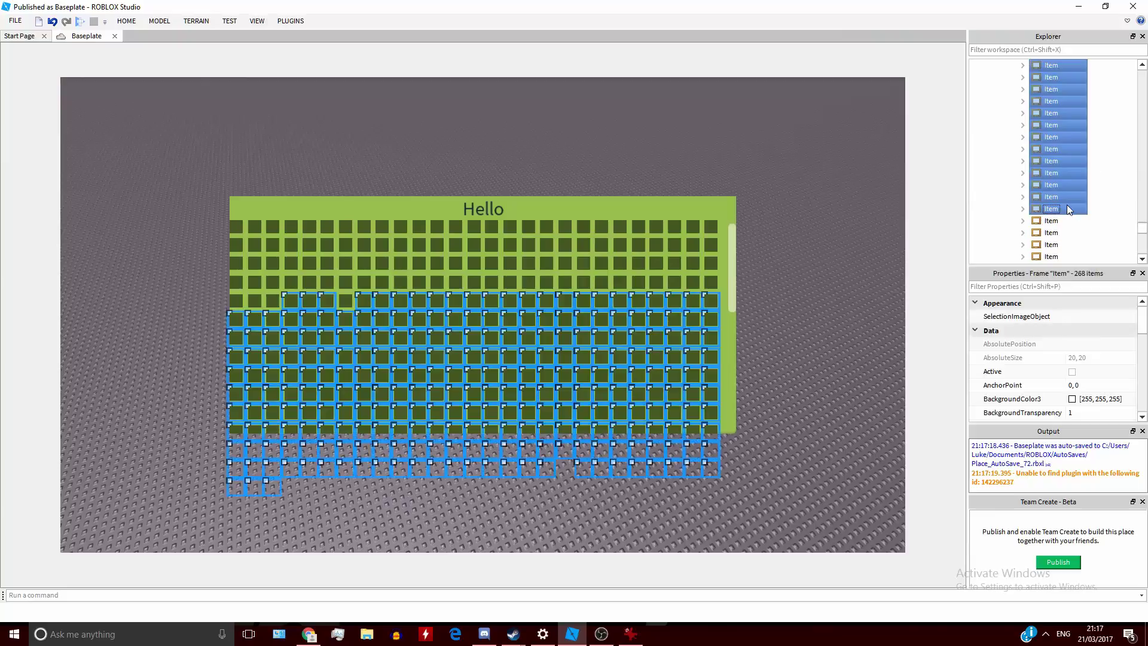
key("Delete")
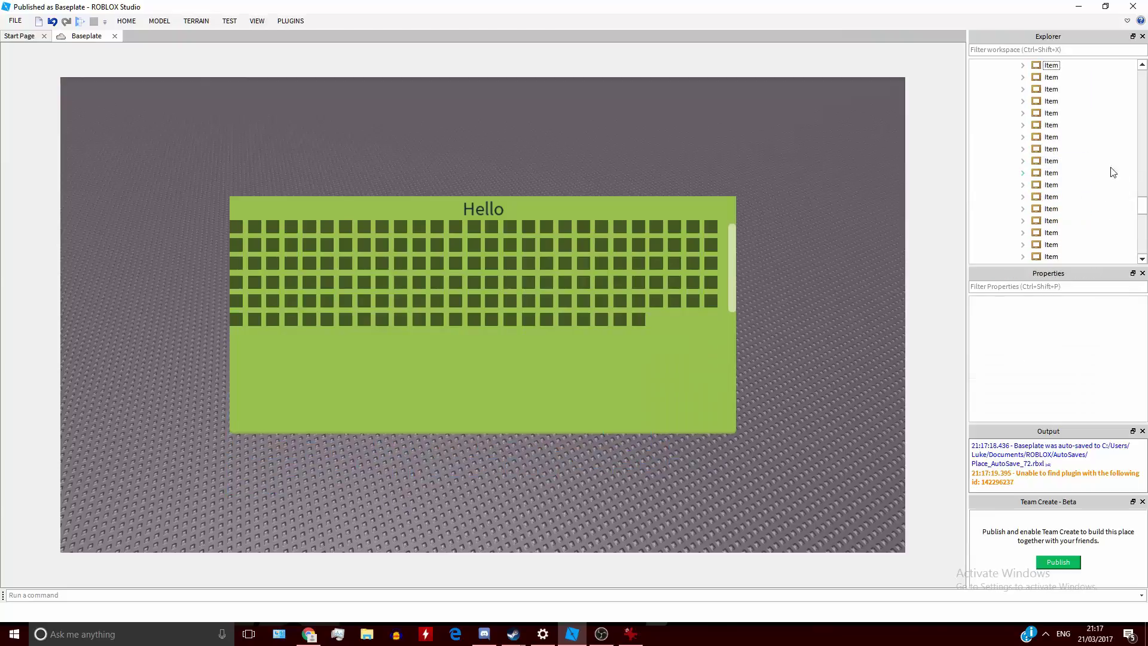
Paste the removed Item frames back into ShopScroll and clear the selection
scroll(1091, 172, "up", 10)
right_click(1019, 113)
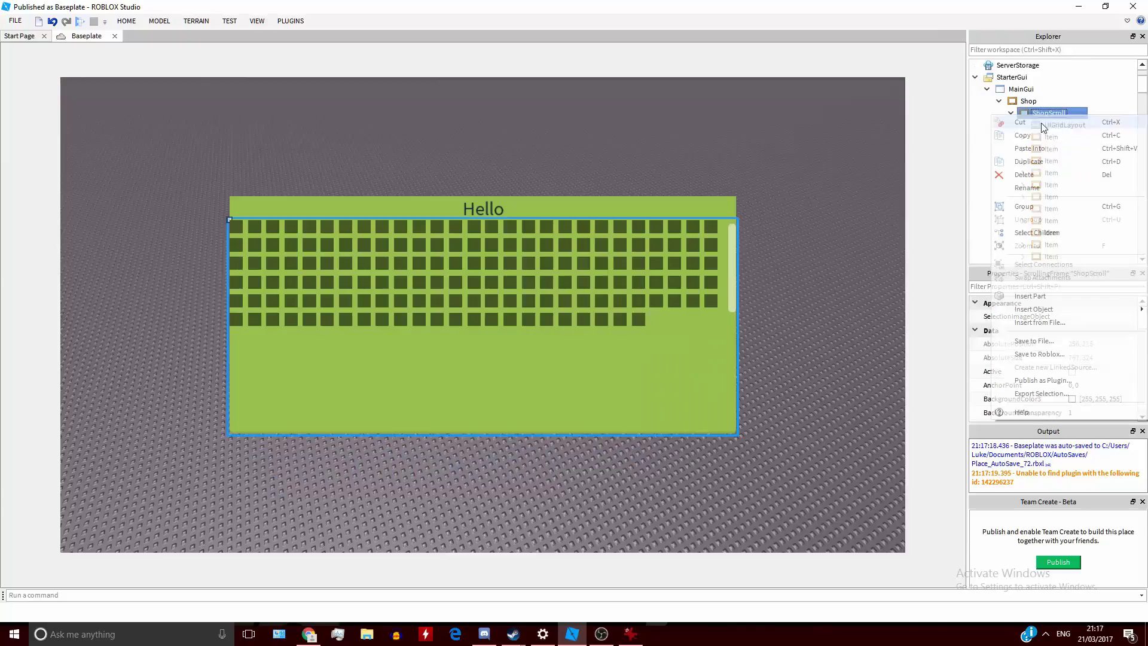
left_click(1042, 151)
left_click(884, 239)
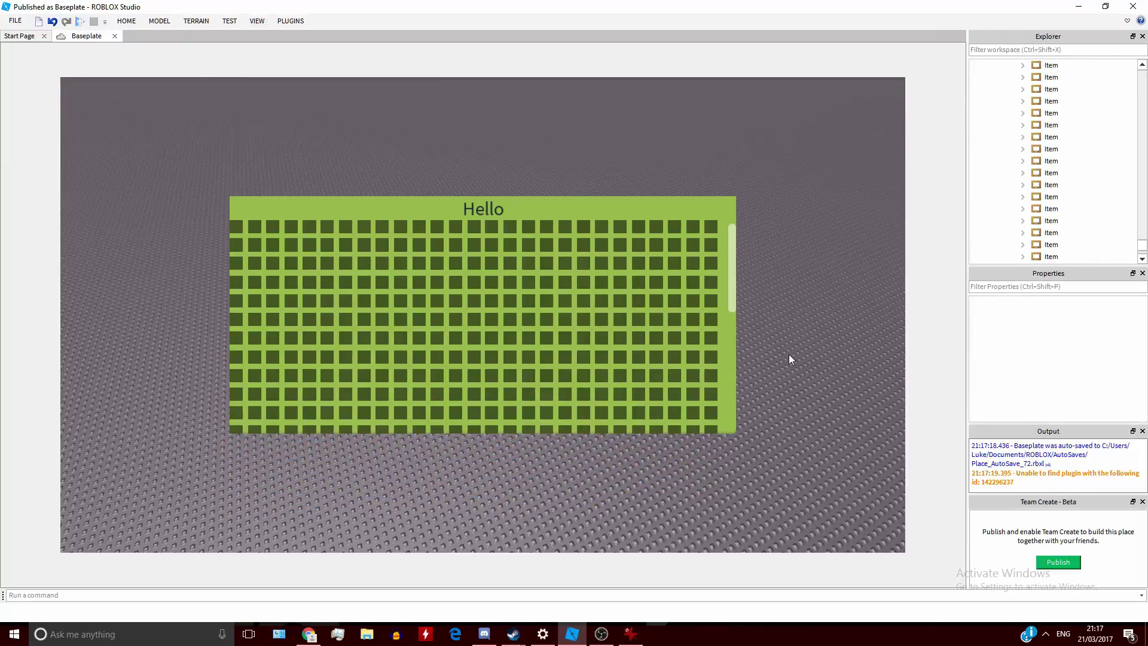
Collapse ShopScroll, Shop and MainGui in the object hierarchy under StarterGui
scroll(1072, 236, "up", 5)
scroll(1076, 243, "up", 10)
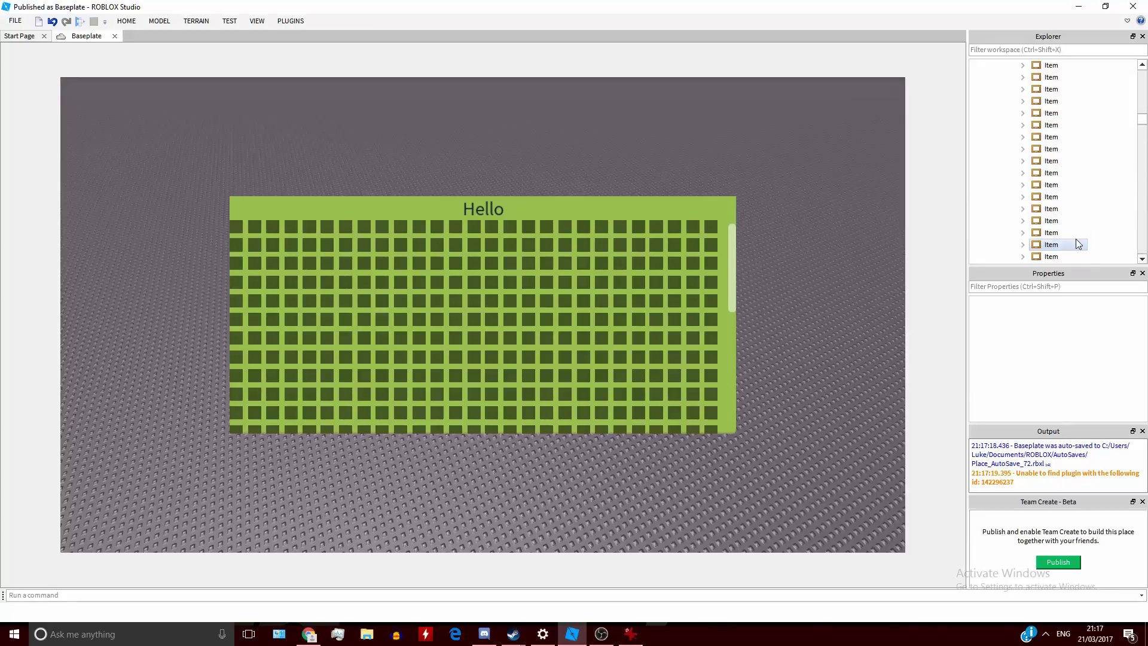
scroll(1079, 244, "up", 6)
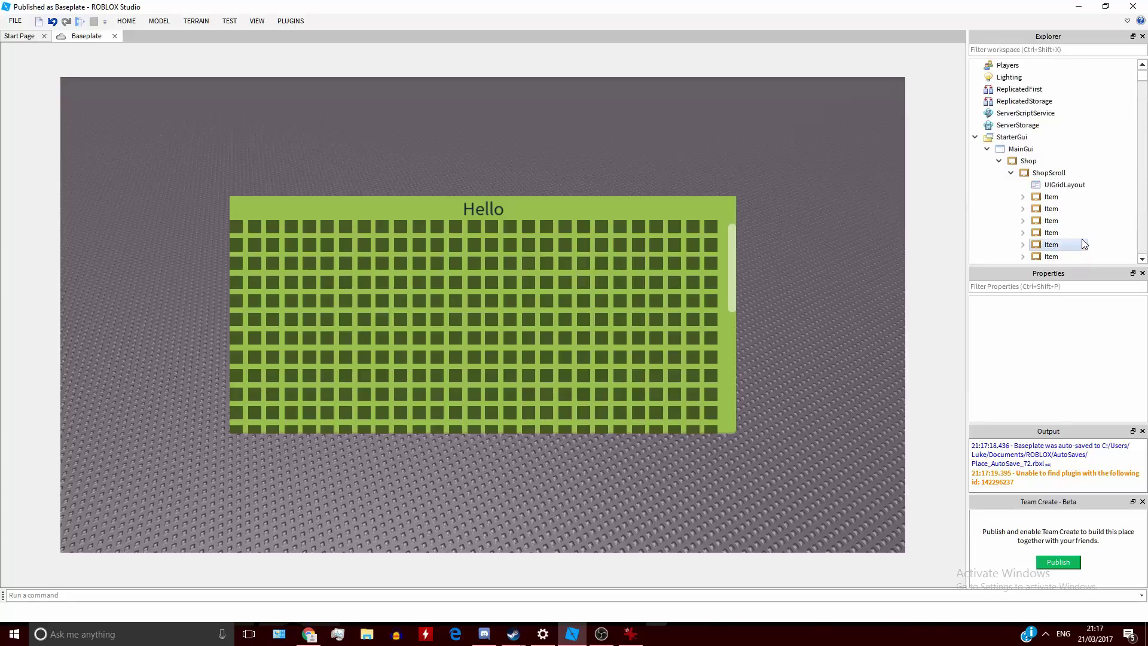
left_click(1010, 172)
left_click(1020, 161)
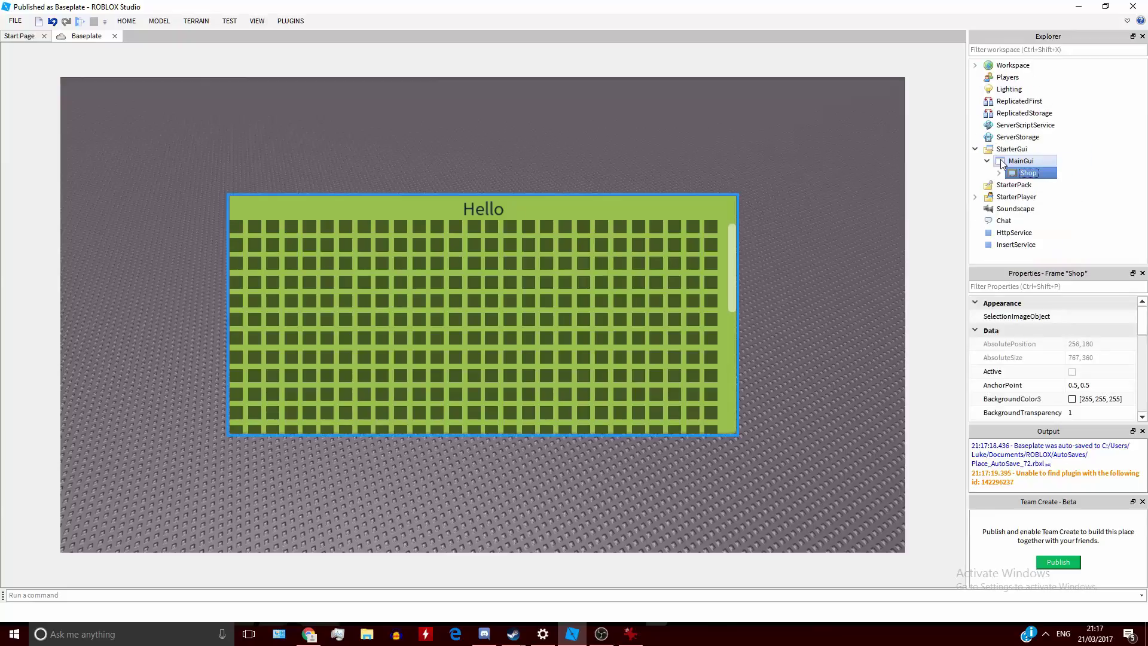
left_click(988, 161)
left_click(1012, 172)
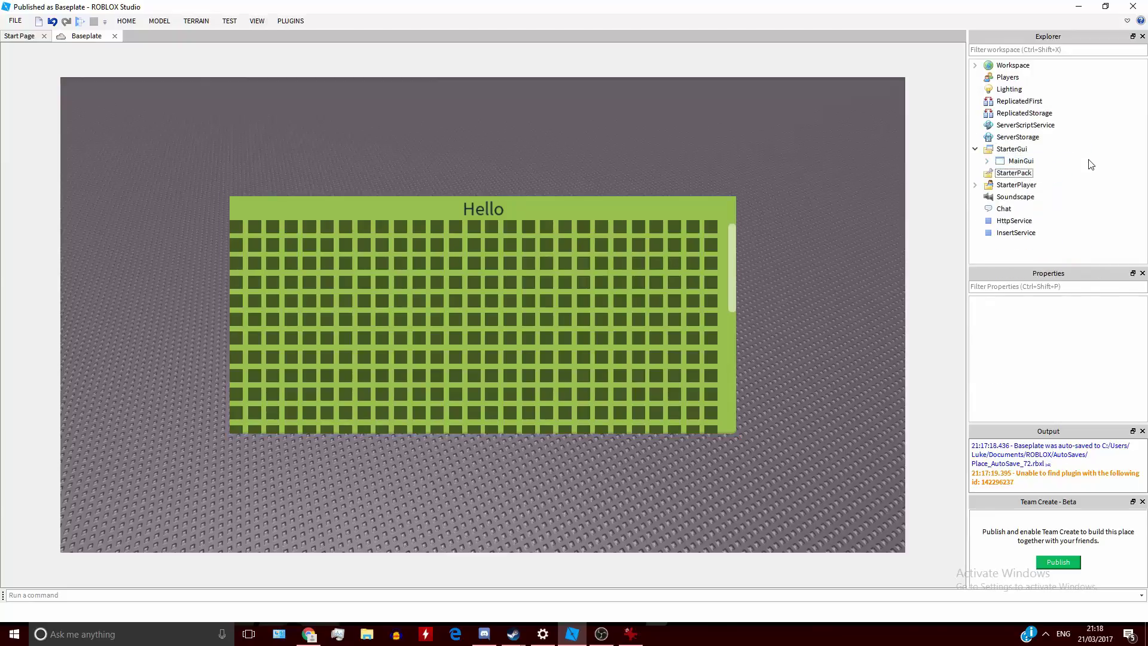